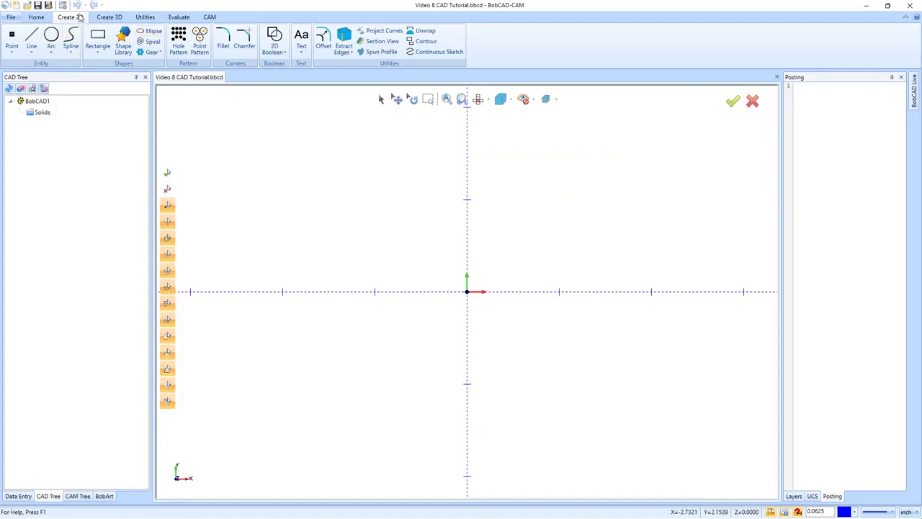
click(117, 21)
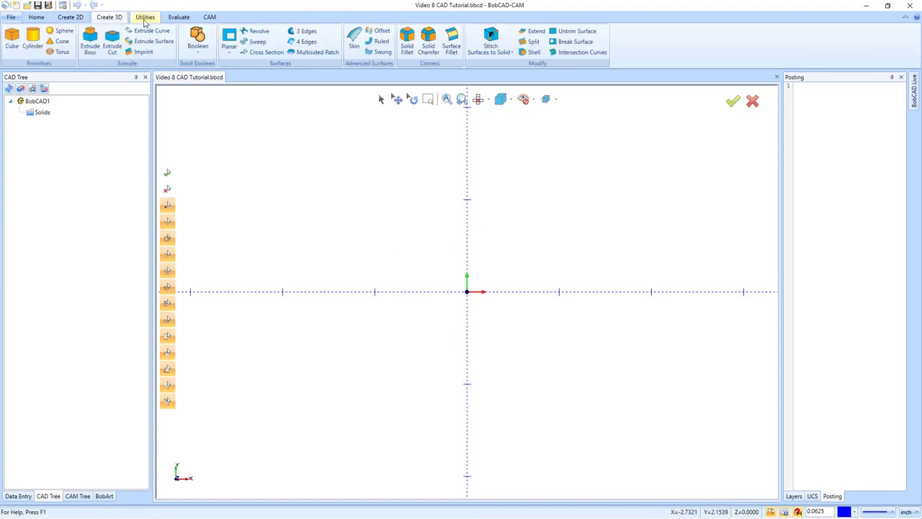
click(145, 19)
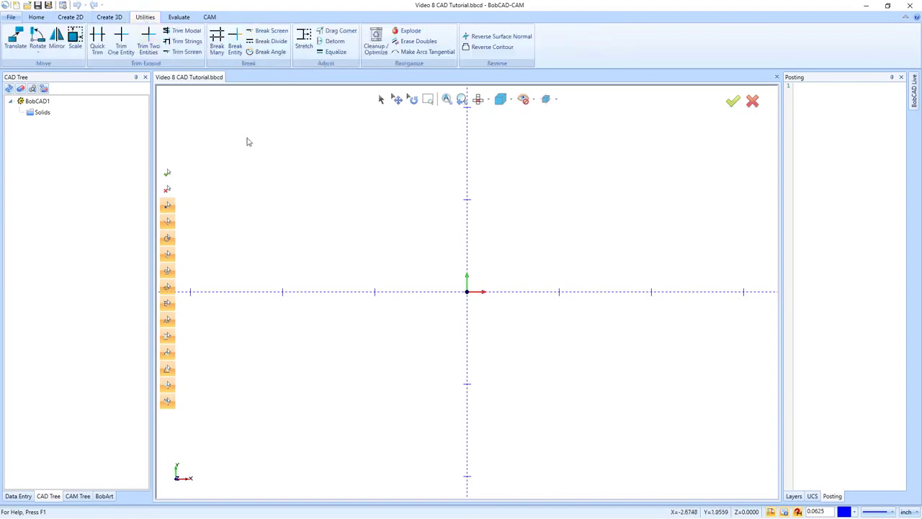
click(71, 16)
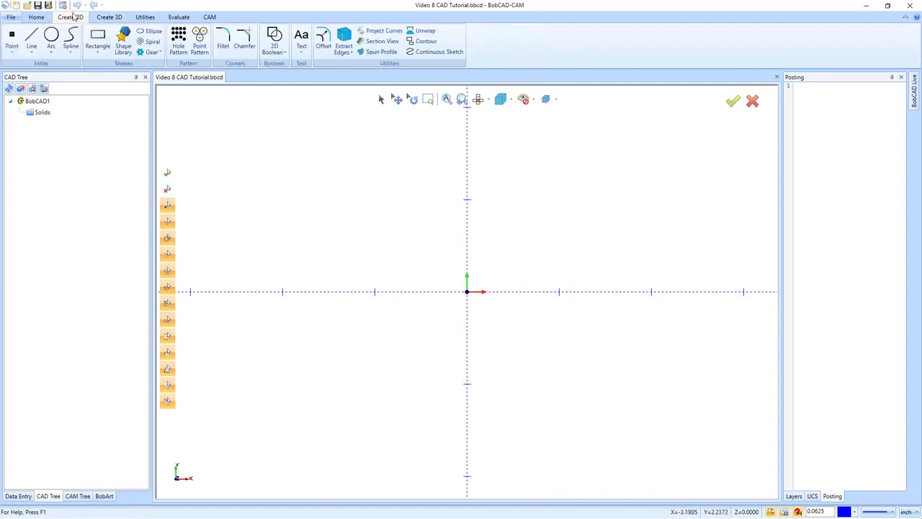
Draw a full circle with a radius of 3 inches centred on the origin
click(51, 36)
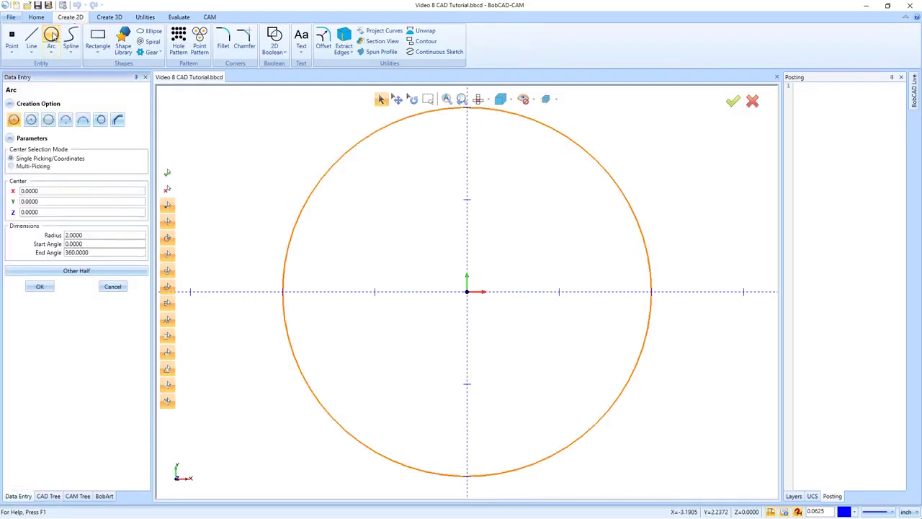
drag(78, 234, 62, 233)
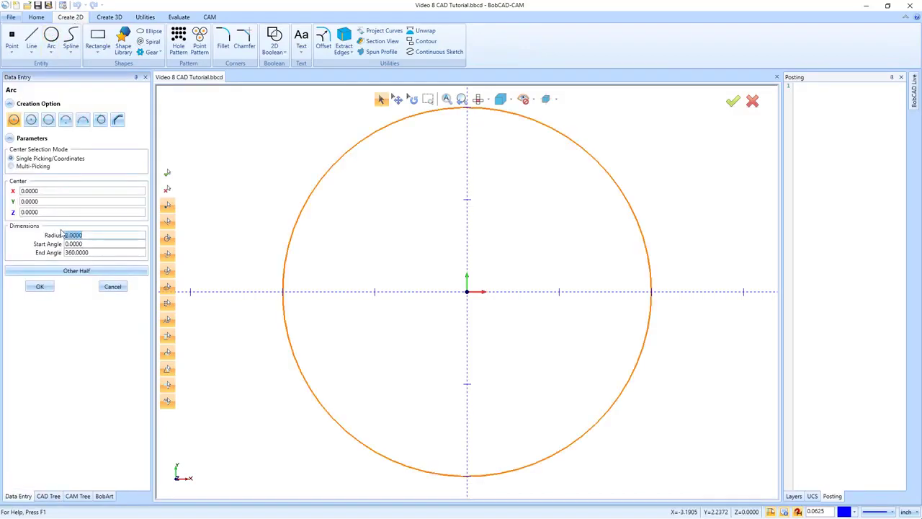
text(3)
click(84, 244)
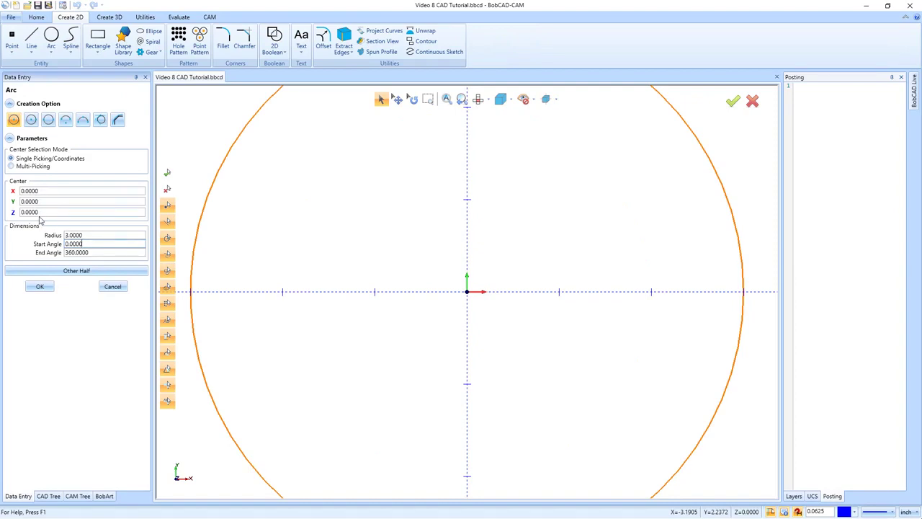
click(39, 286)
Add a full circle with a radius of 0.1875 centred at X -2.5, Y 0
scroll(465, 297, down, 4)
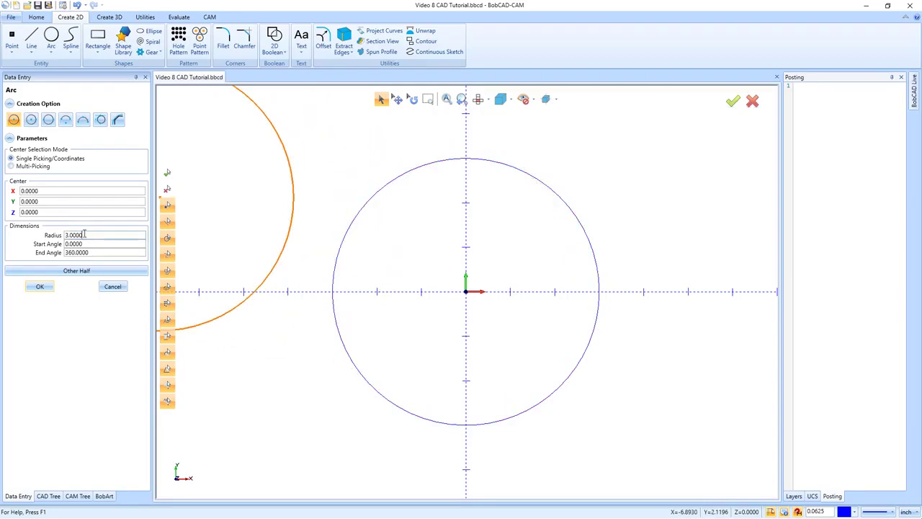
drag(87, 235, 53, 236)
key(BackSpace)
text(.1875)
key(Return)
drag(62, 191, 2, 191)
text(-2.5)
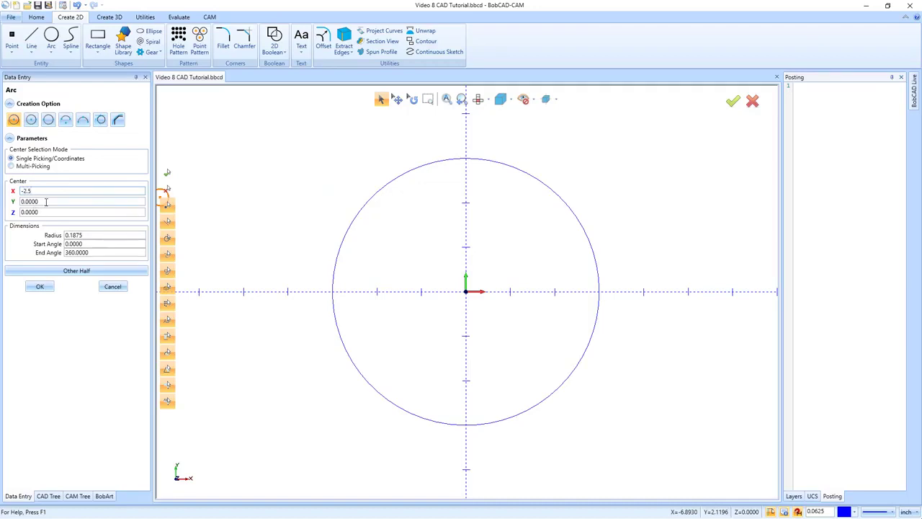
key(Return)
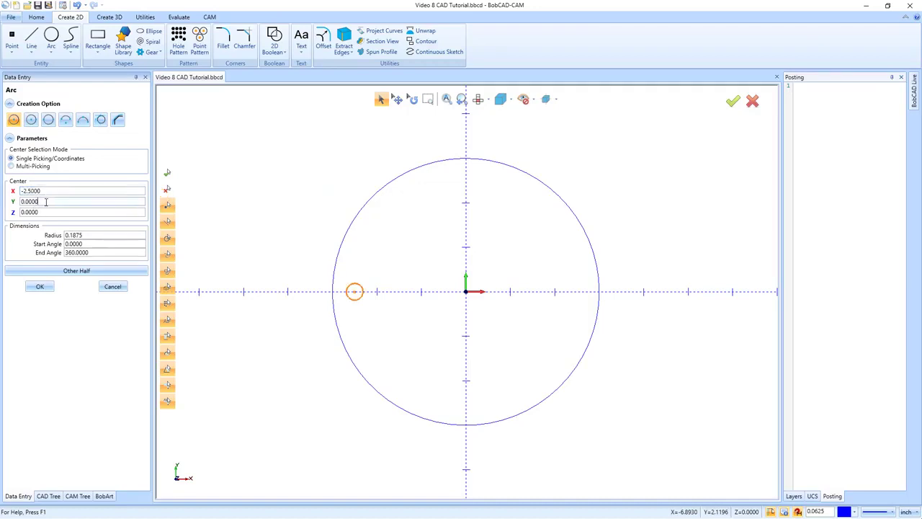
click(40, 286)
Add a matching circle with a radius of 0.1875 centred at X 2.5, Y 0
drag(41, 191, 10, 193)
text(2)
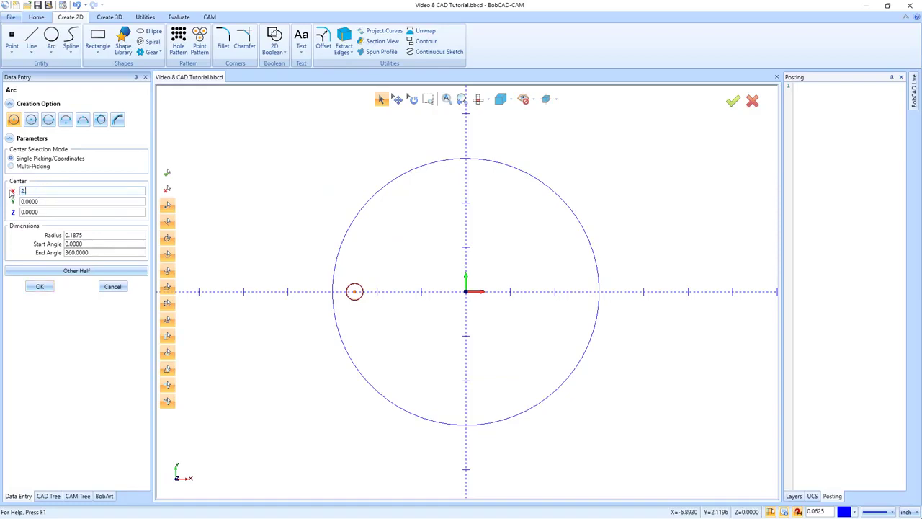
text(.5)
click(40, 202)
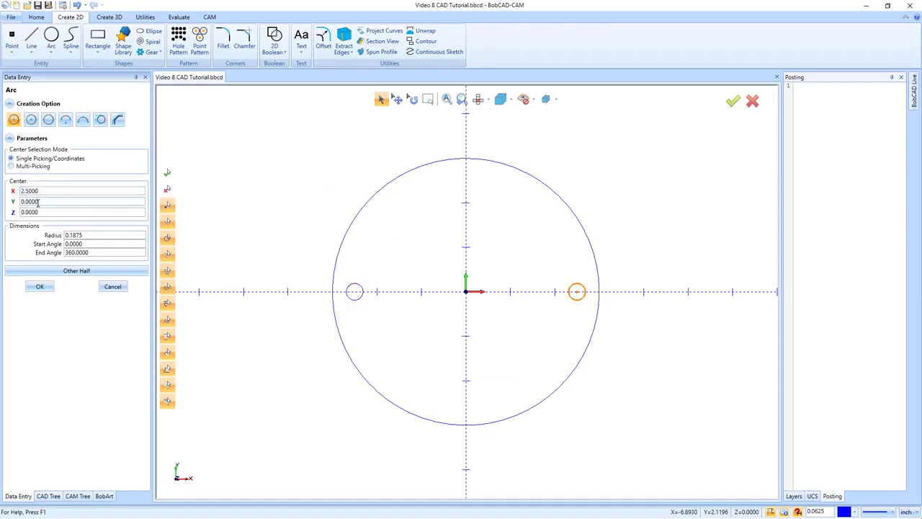
click(40, 288)
Add a circle with a radius of 0.375 centred on the origin and finish drawing arcs
click(52, 201)
click(46, 191)
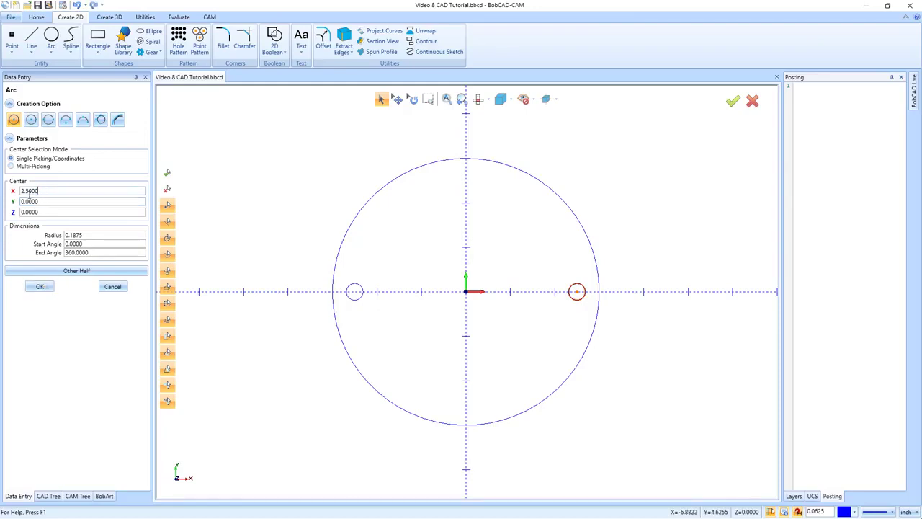
text(0)
click(87, 235)
key(BackSpace)
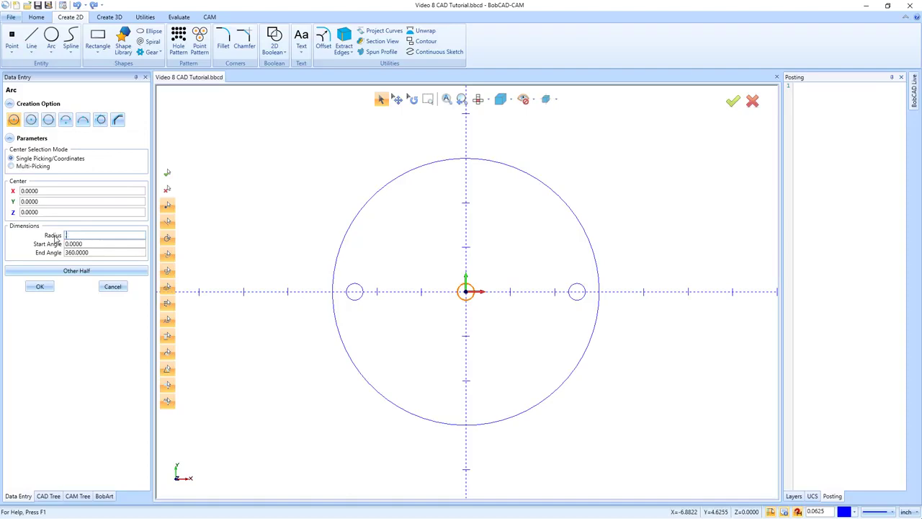
text(.375)
click(87, 244)
click(39, 287)
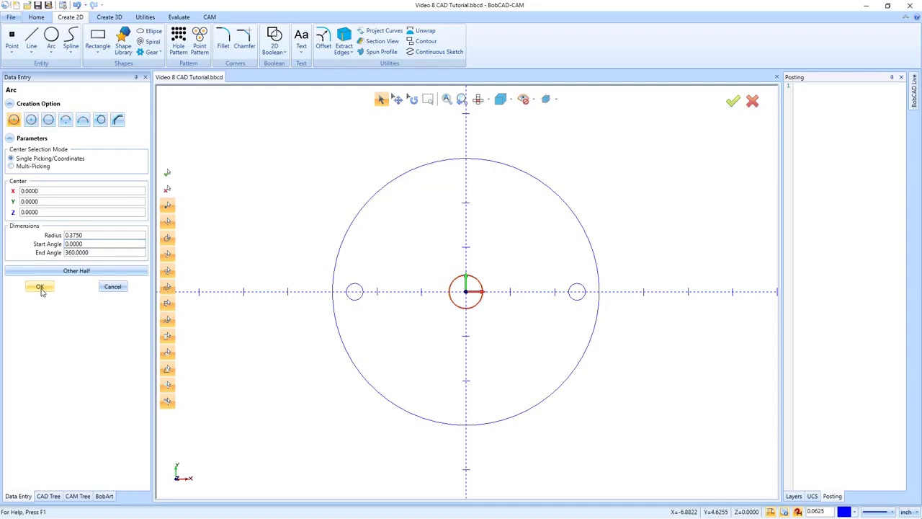
click(112, 287)
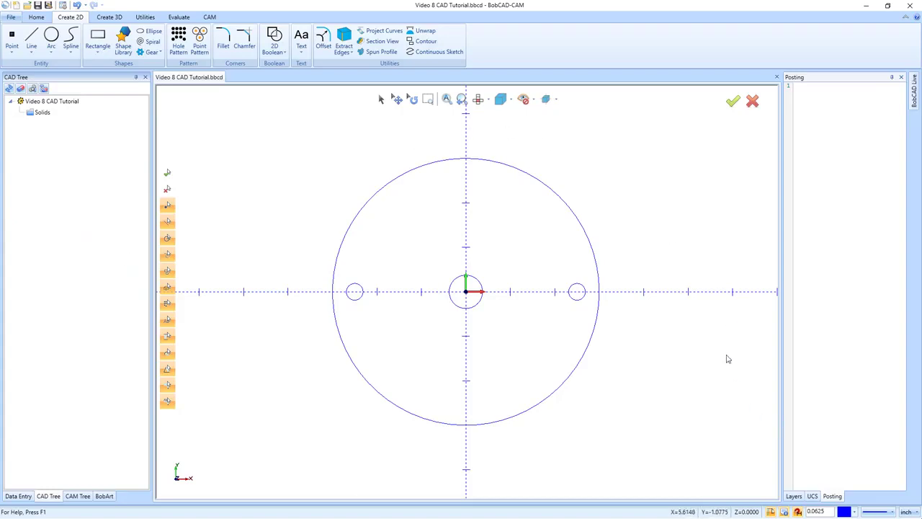
Rename the CAD layer to BOTTOM WIREFRAME
click(793, 495)
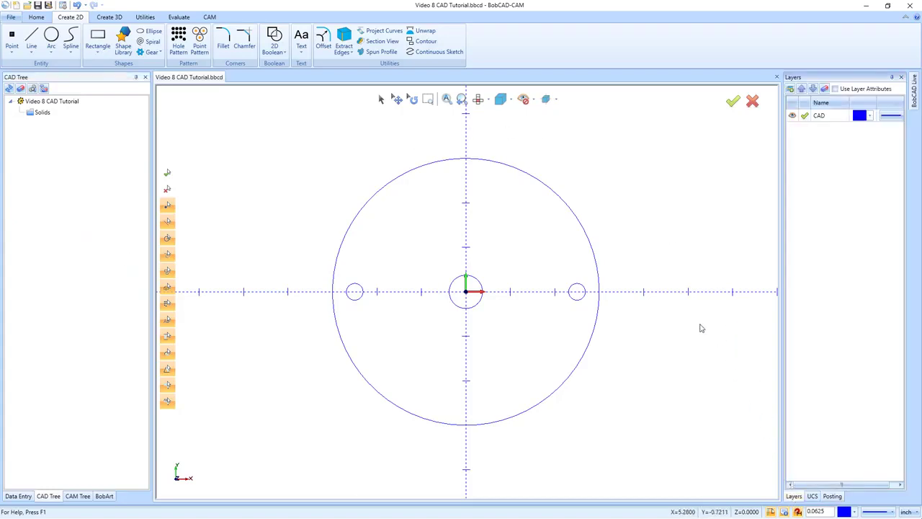
right_click(820, 118)
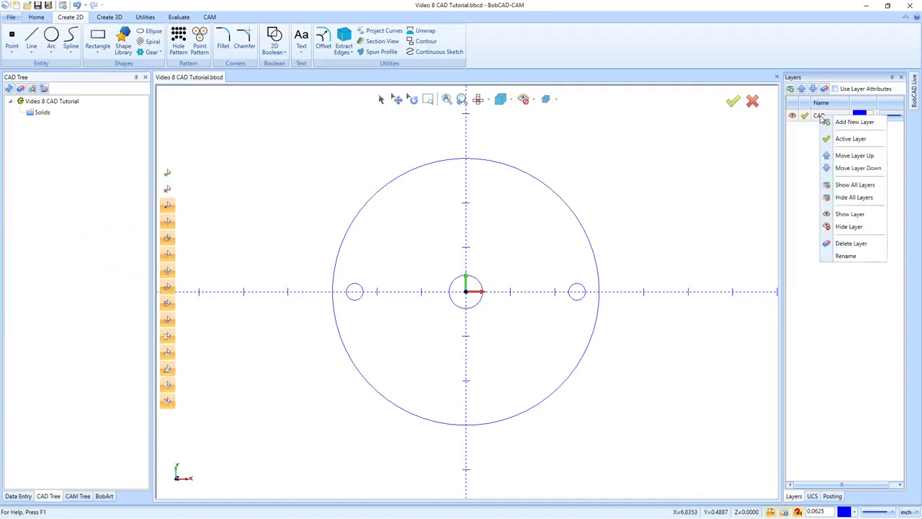
click(846, 257)
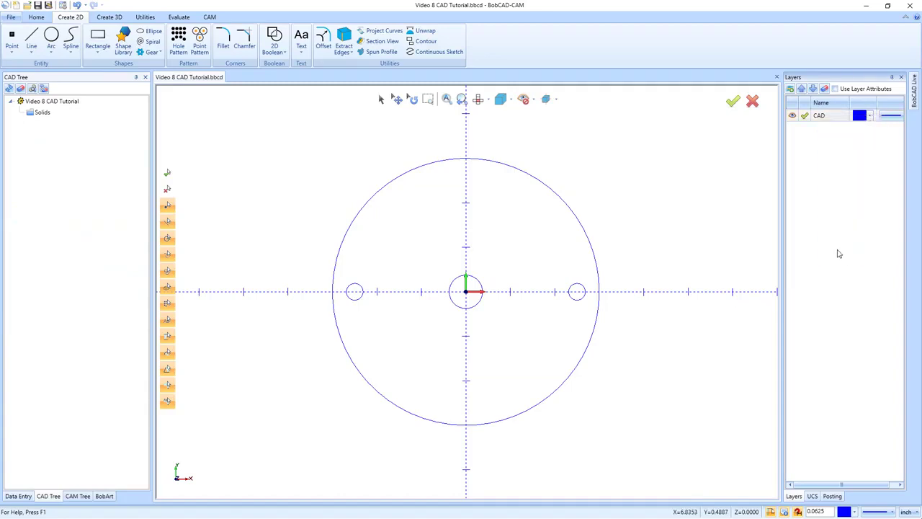
click(825, 116)
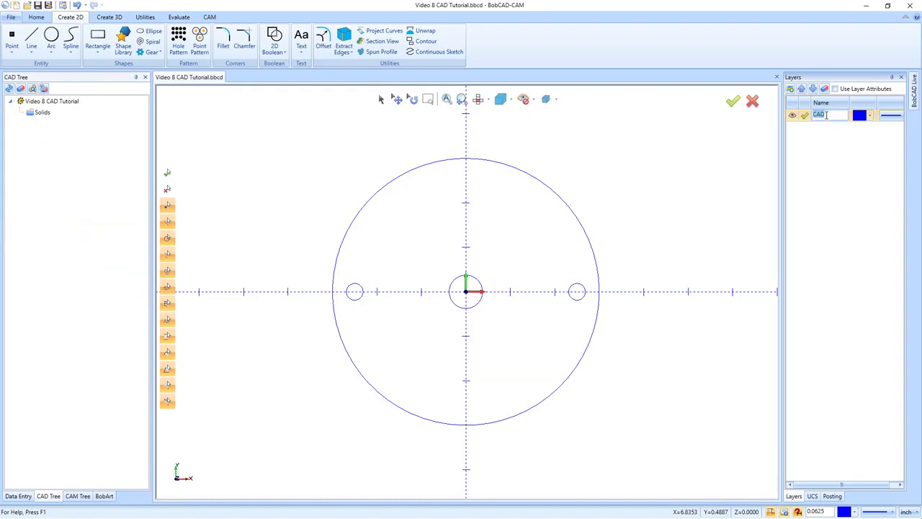
text(BOTT)
text(OM WIREFRAME)
key(Return)
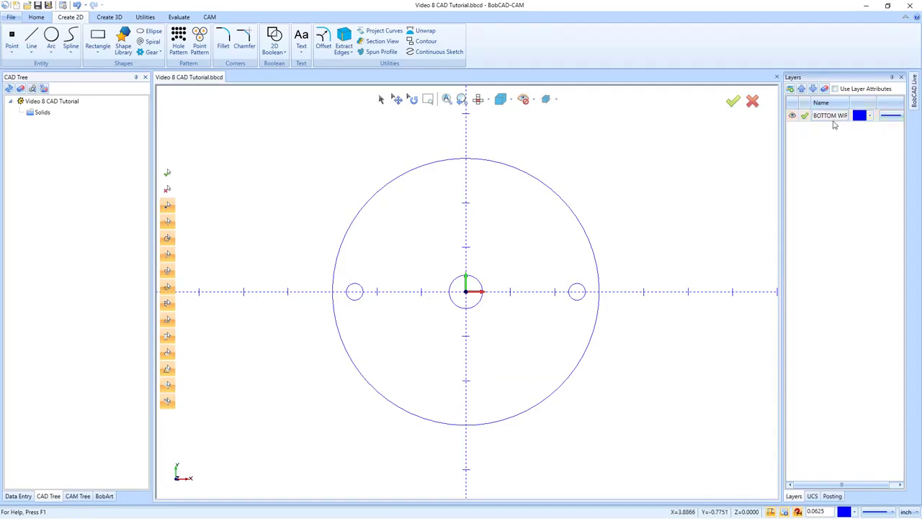
Add a new layer named MAIN SOLID and keep it as the active layer
click(791, 90)
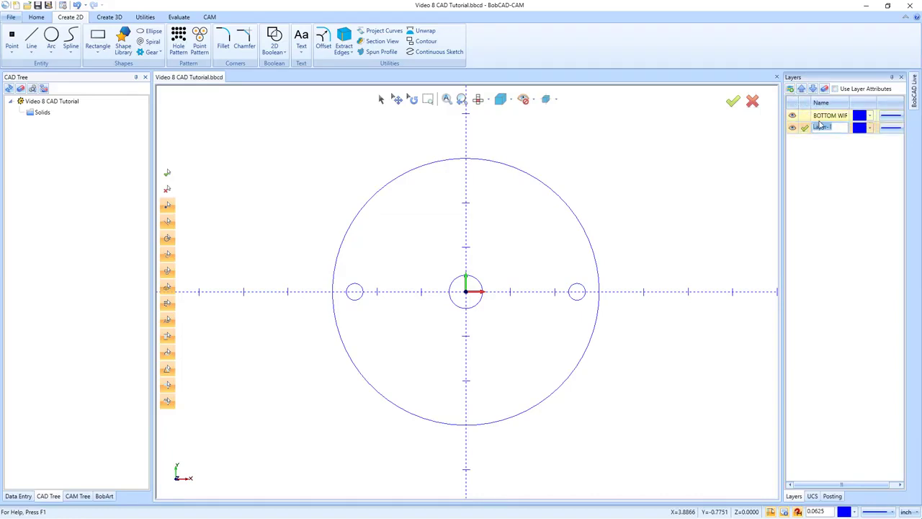
text(M)
text(AIN SC)
text(LID)
key(Return)
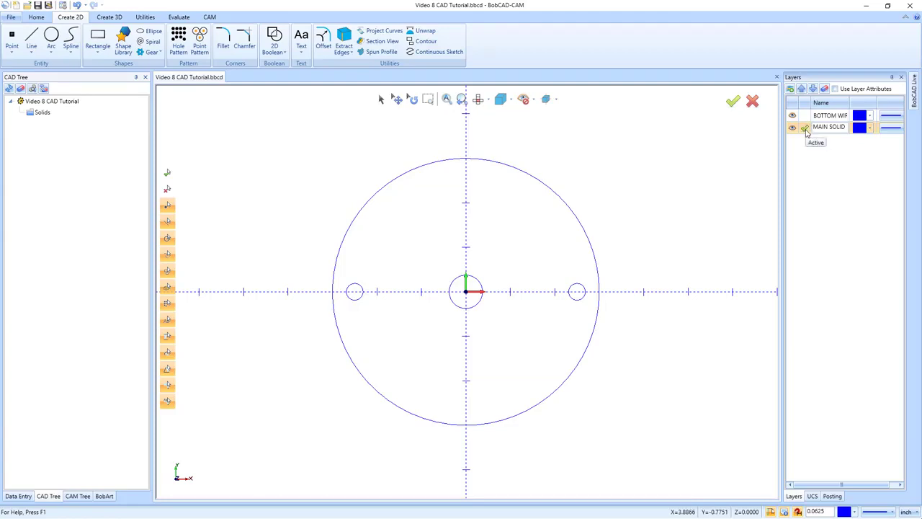
click(806, 129)
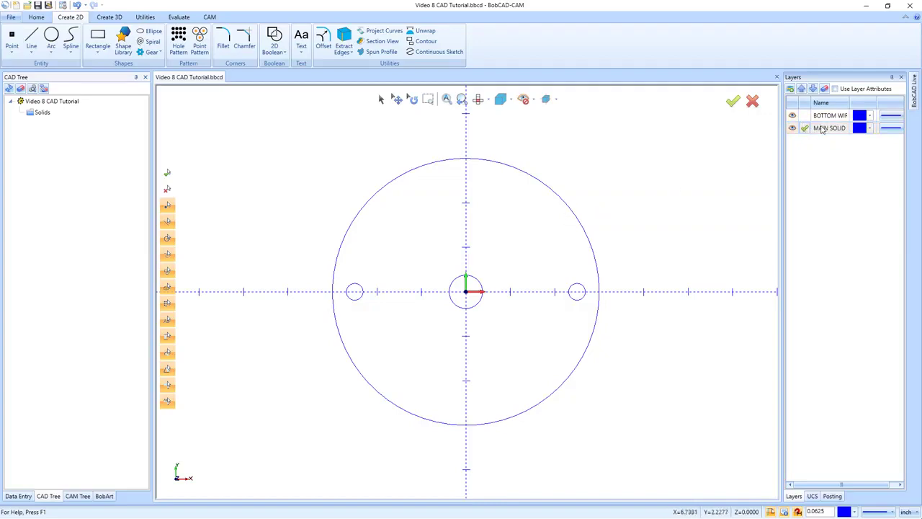
Extrude all four circles along their normal with caps, using a positive distance of 0 and an other-direction distance of 2
click(108, 20)
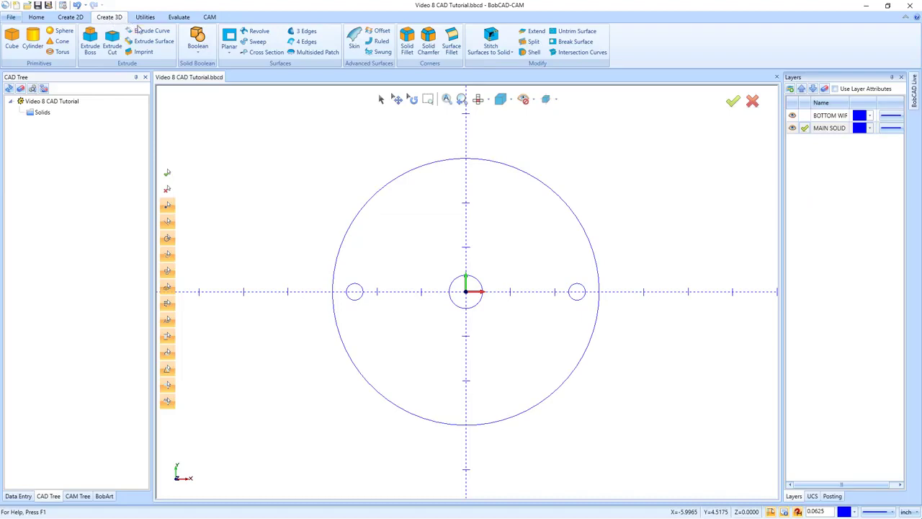
click(141, 32)
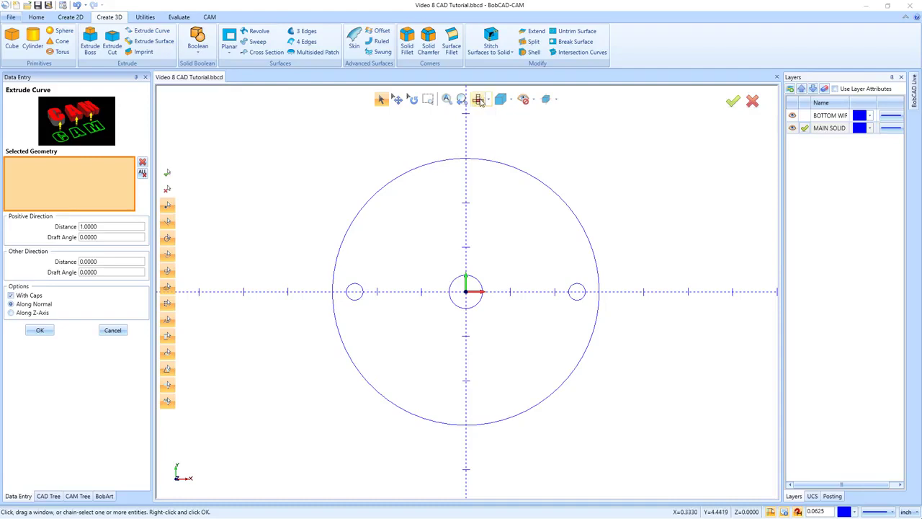
click(489, 101)
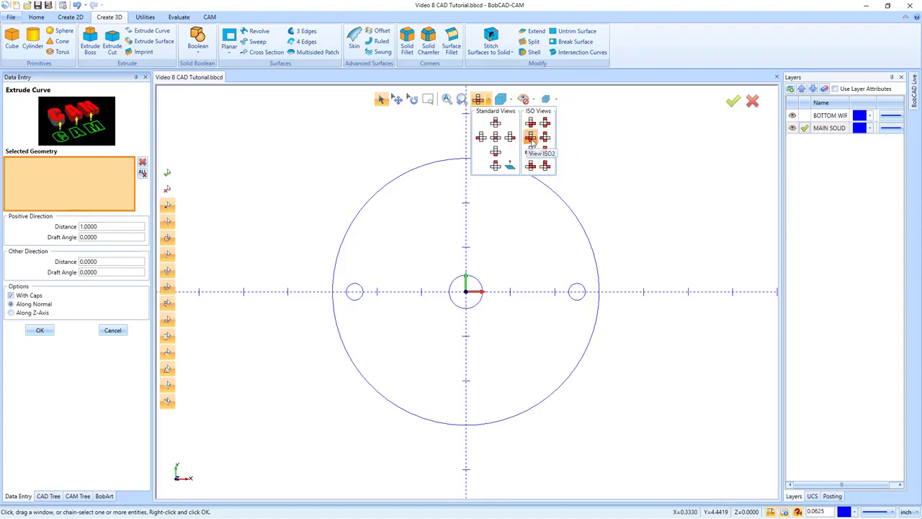
click(531, 139)
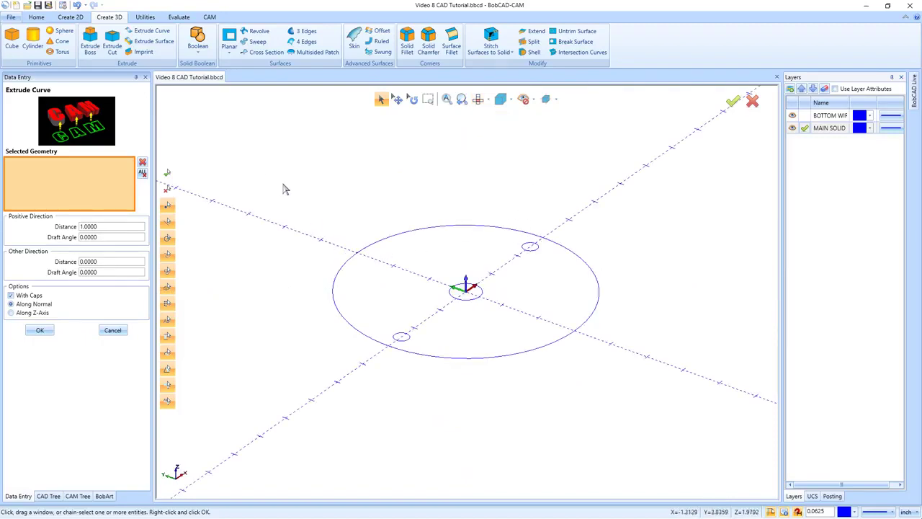
drag(247, 140, 678, 421)
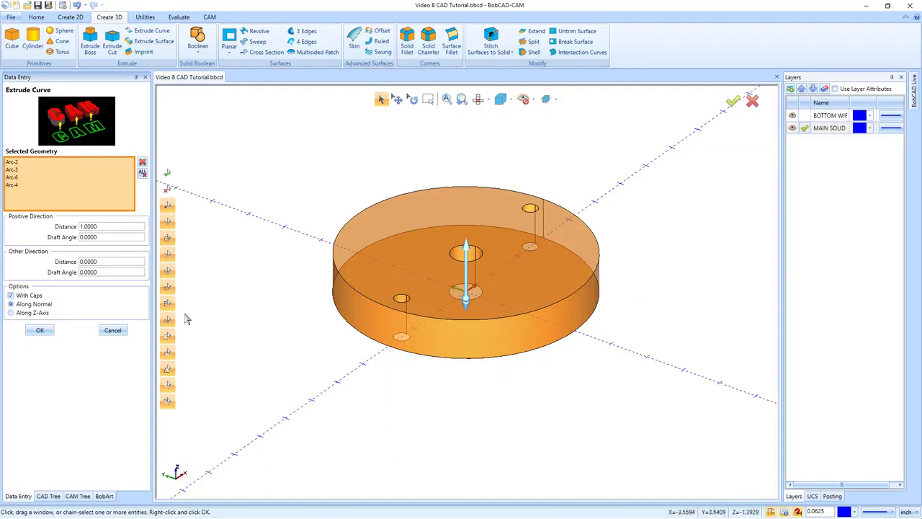
drag(104, 227, 78, 229)
text(0)
click(98, 260)
drag(113, 263, 87, 260)
text(2)
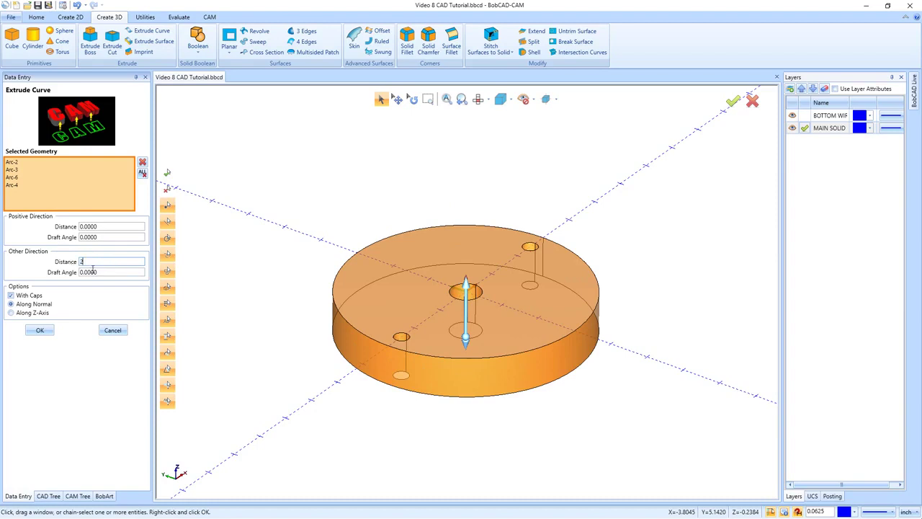
click(105, 271)
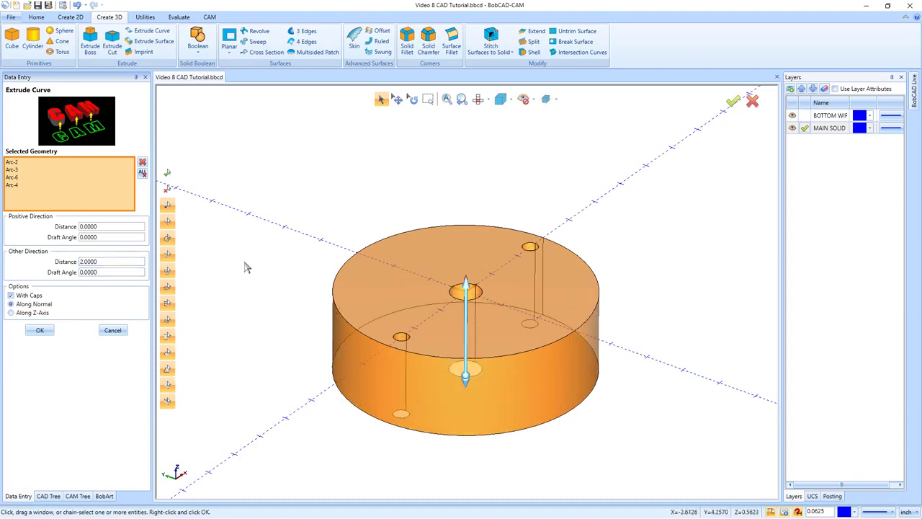
click(41, 331)
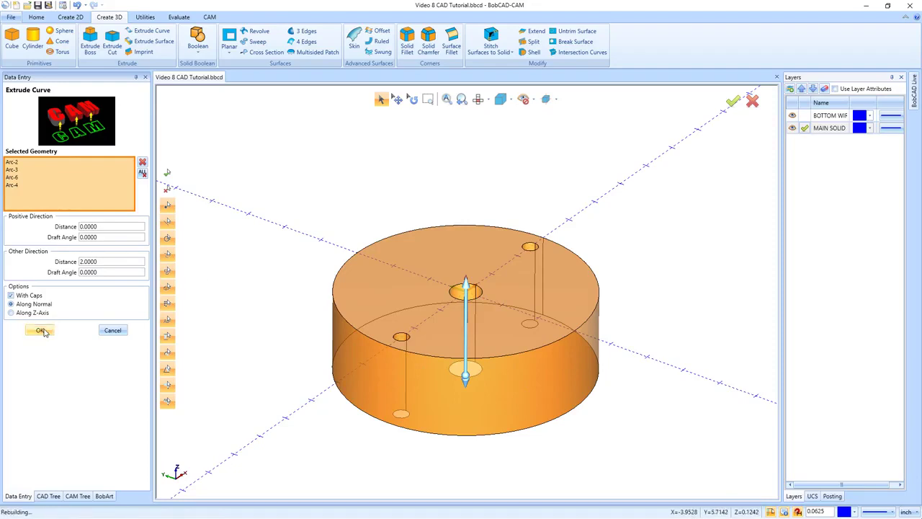
click(113, 332)
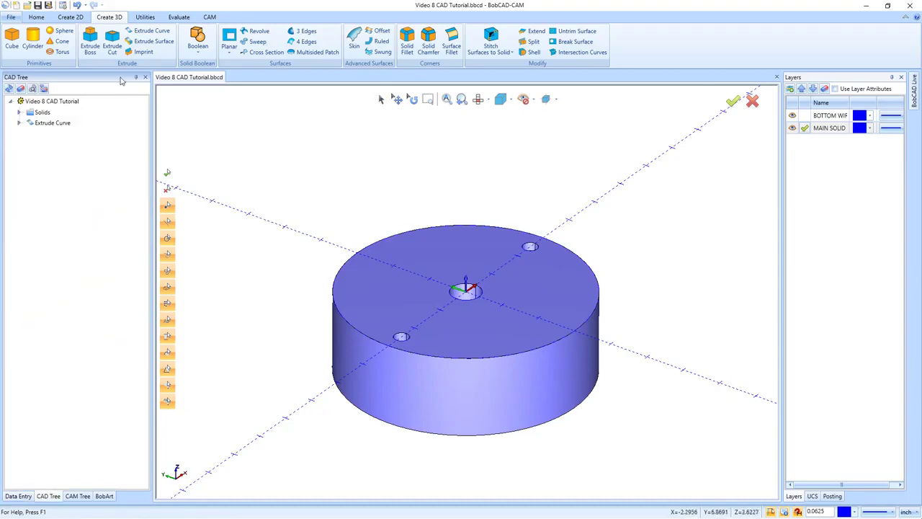
Create a cone at the origin with a top radius of 1, a base radius of 1.75 and a height of 1.5
click(62, 43)
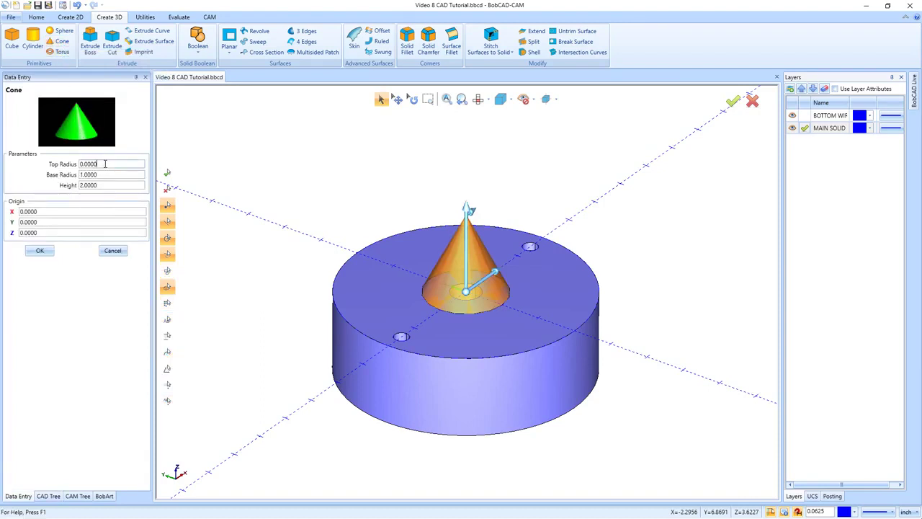
drag(105, 163, 78, 165)
text(1)
click(103, 175)
drag(97, 175, 71, 178)
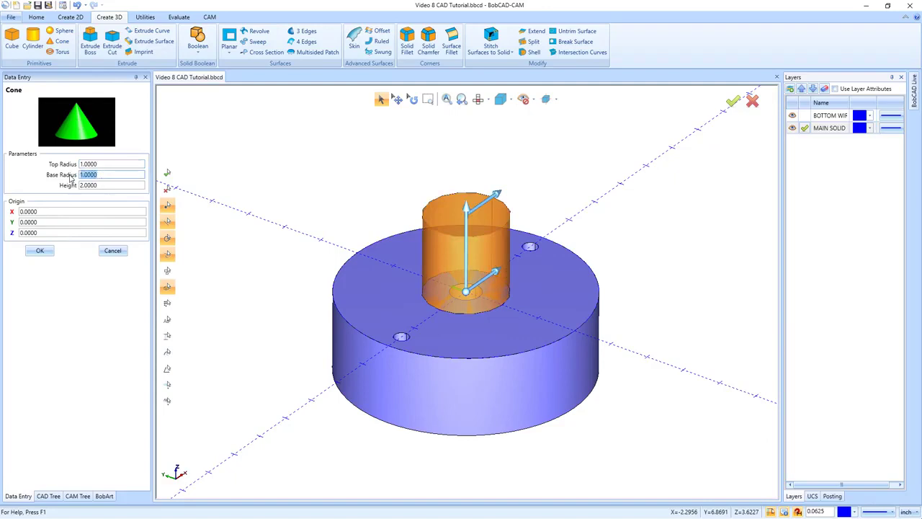
text(1)
text(2)
key(Tab)
text(1)
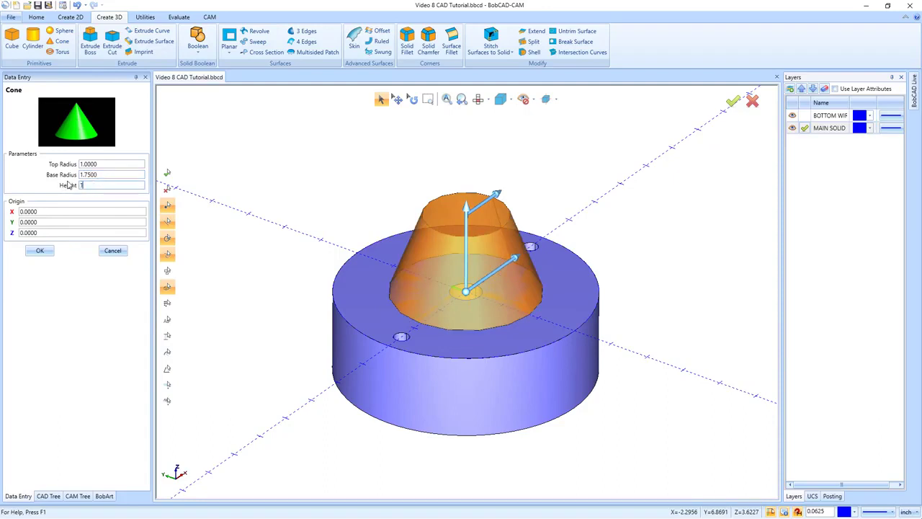
text(.25)
click(104, 174)
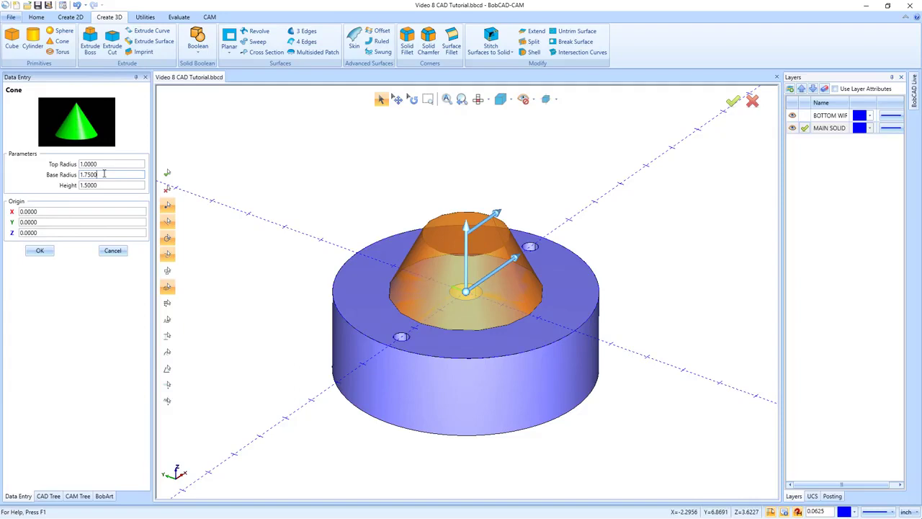
click(39, 250)
click(115, 251)
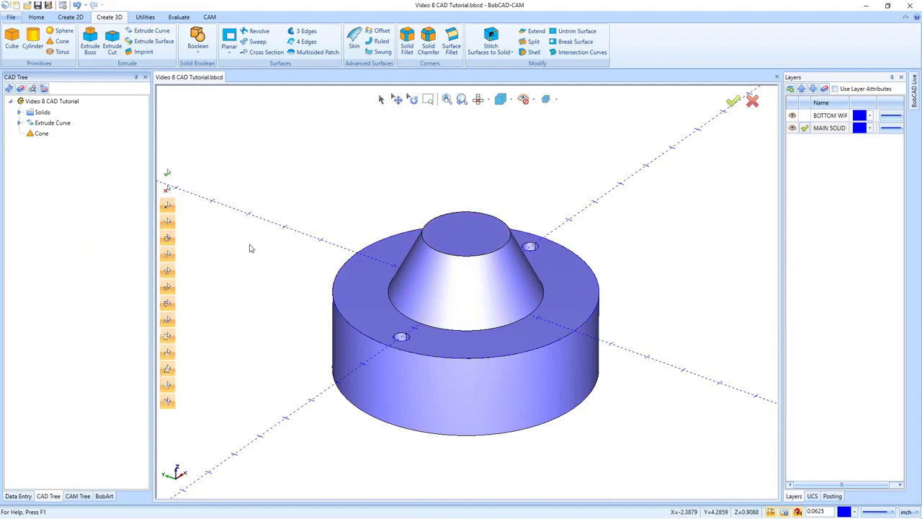
Join the round base and the cone into one solid with an Add Boolean, previewing the union before accepting it
click(382, 101)
click(371, 298)
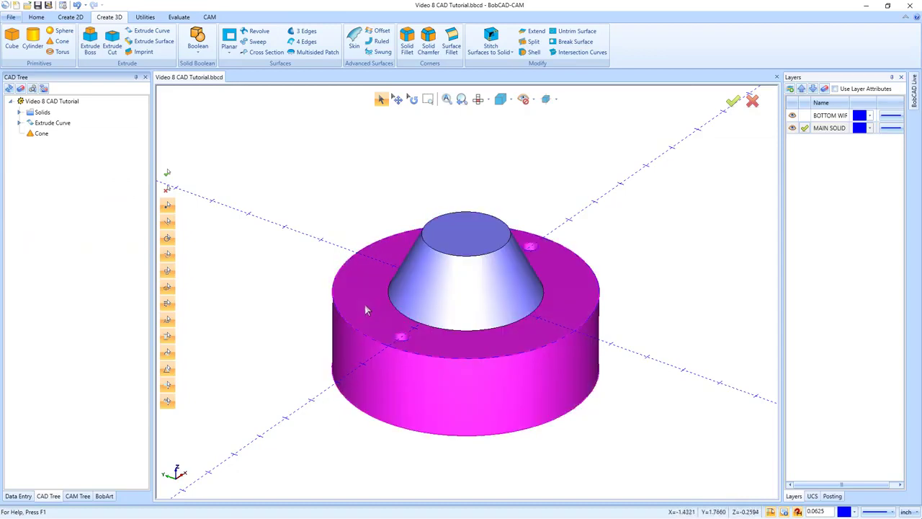
click(197, 37)
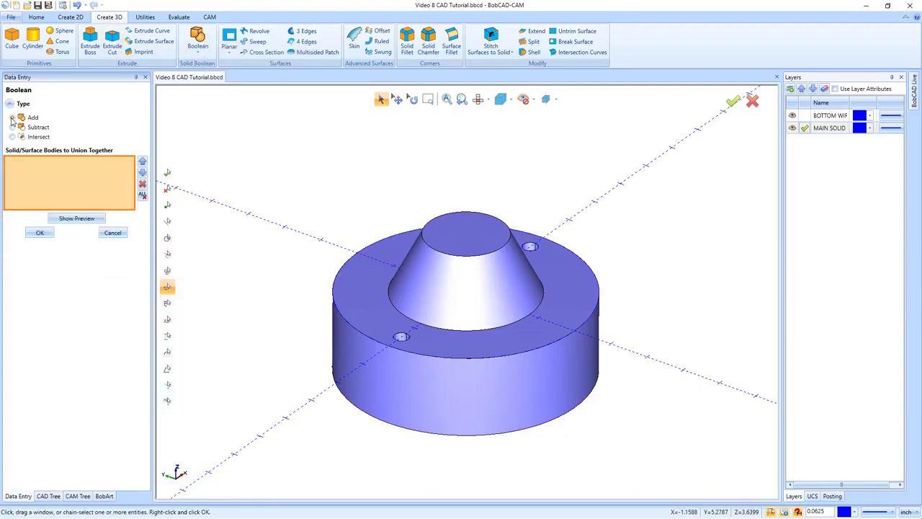
click(364, 290)
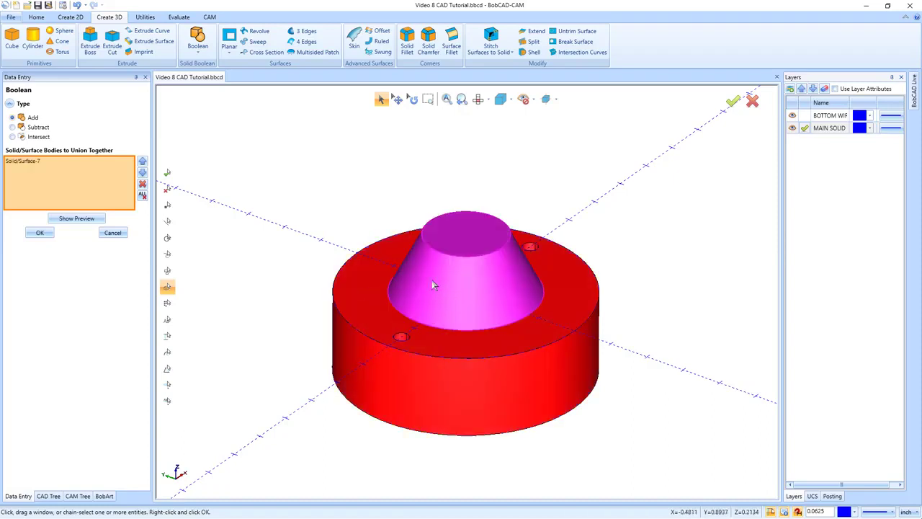
click(436, 279)
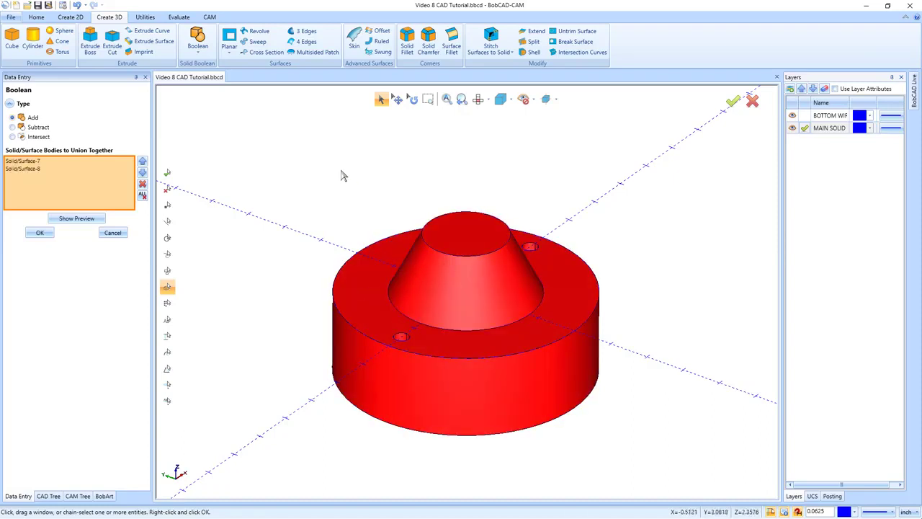
click(76, 219)
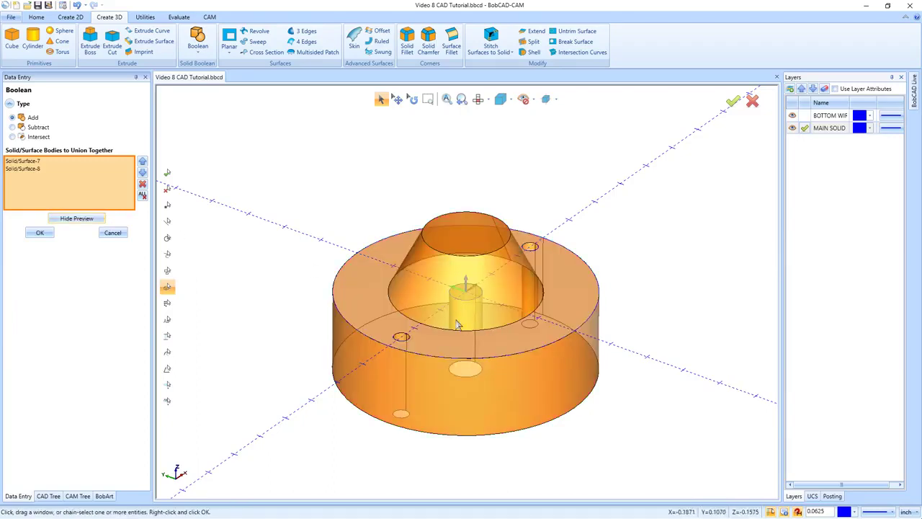
click(90, 219)
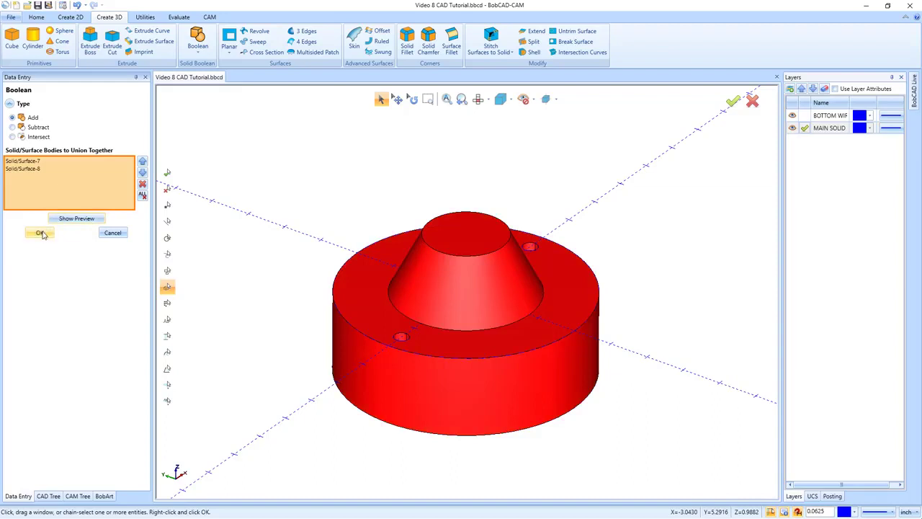
click(40, 233)
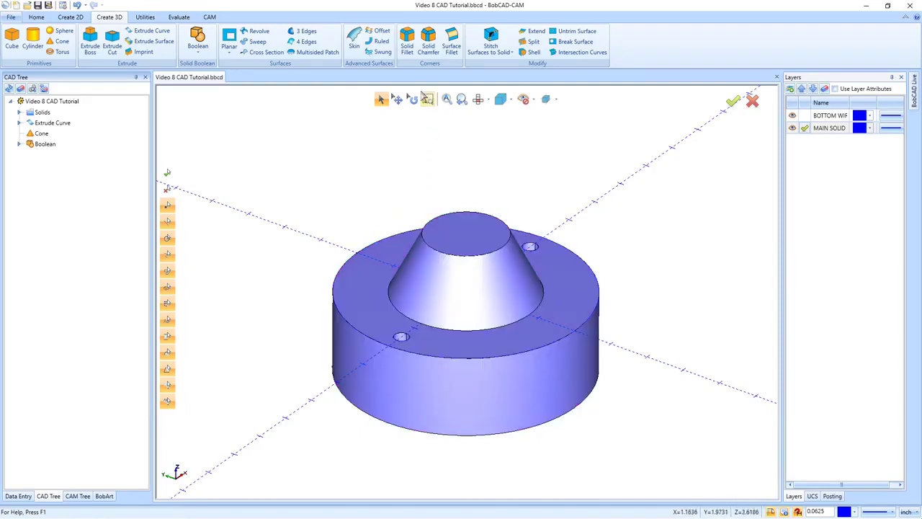
Add the edge where the cone meets the base to a constant solid fillet with a radius of 0.25
click(408, 49)
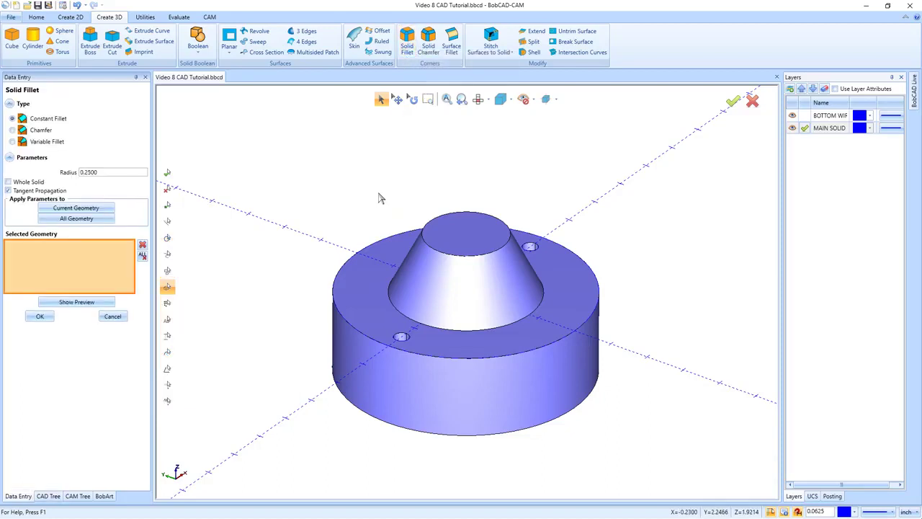
drag(108, 171, 70, 170)
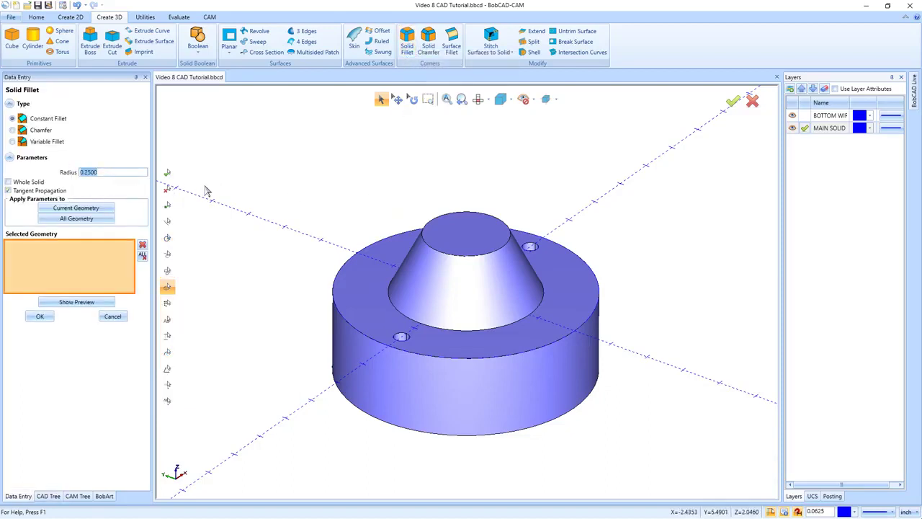
click(76, 303)
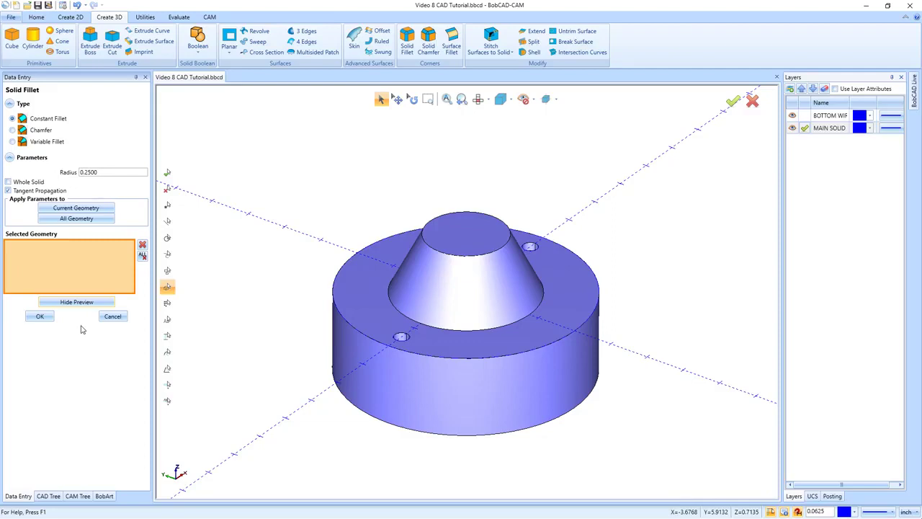
click(395, 315)
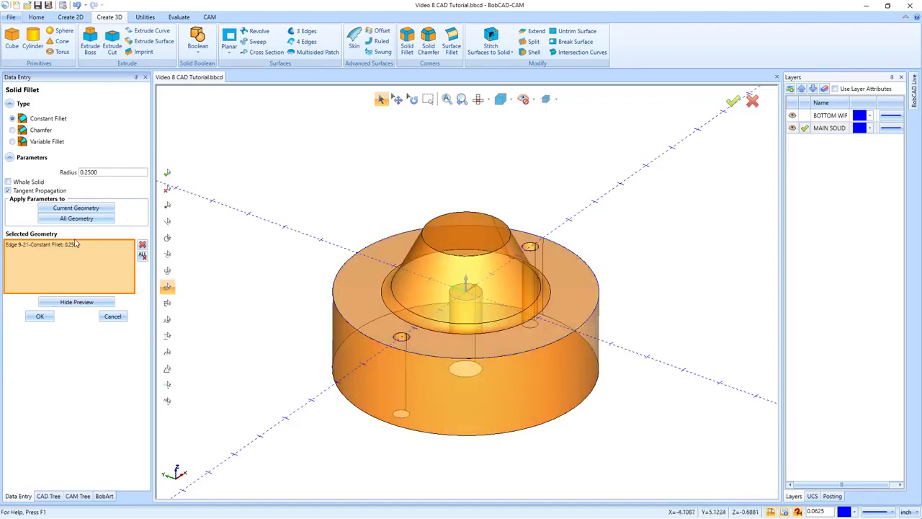
Add the cone's top edge to the fillet with a radius of 0.375, preview both fillets and create them
drag(102, 172, 56, 170)
key(BackSpace)
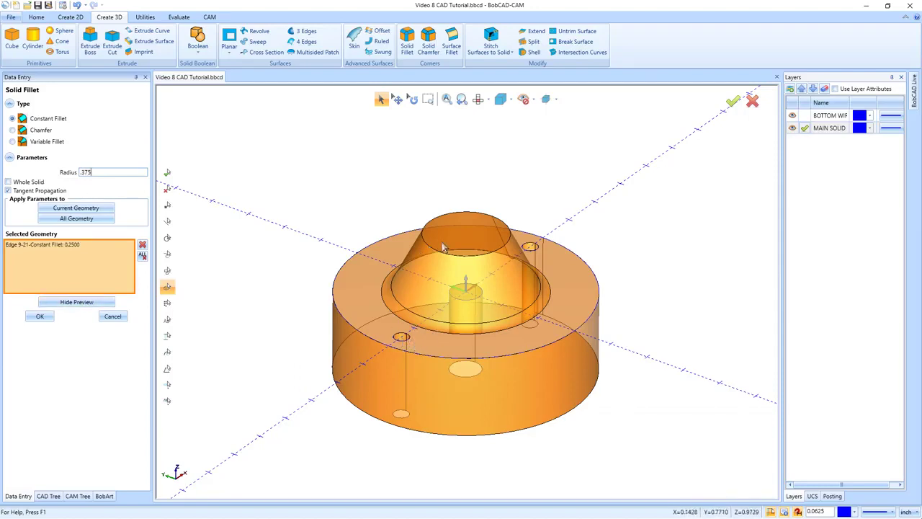
click(80, 303)
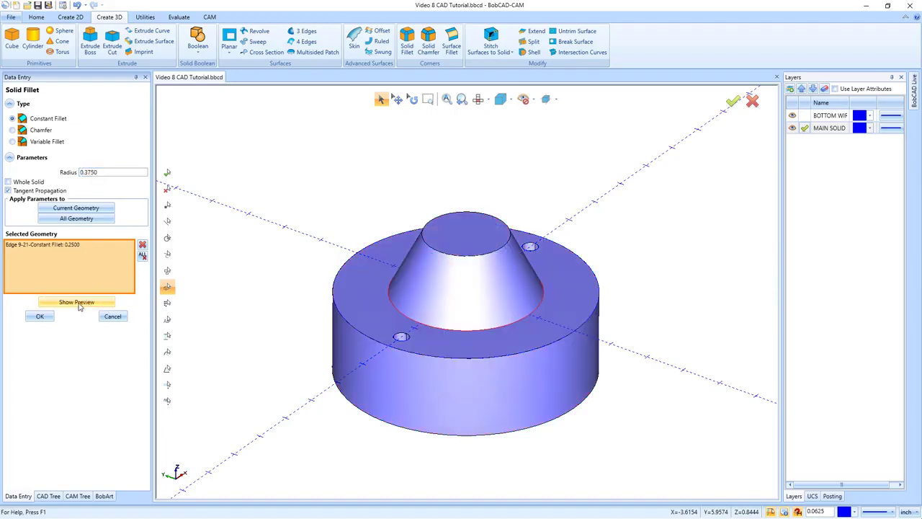
click(436, 254)
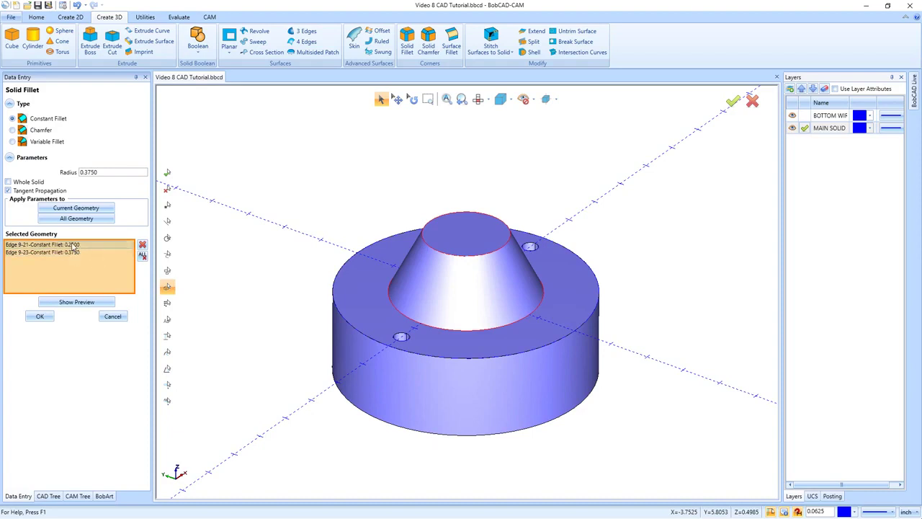
click(78, 303)
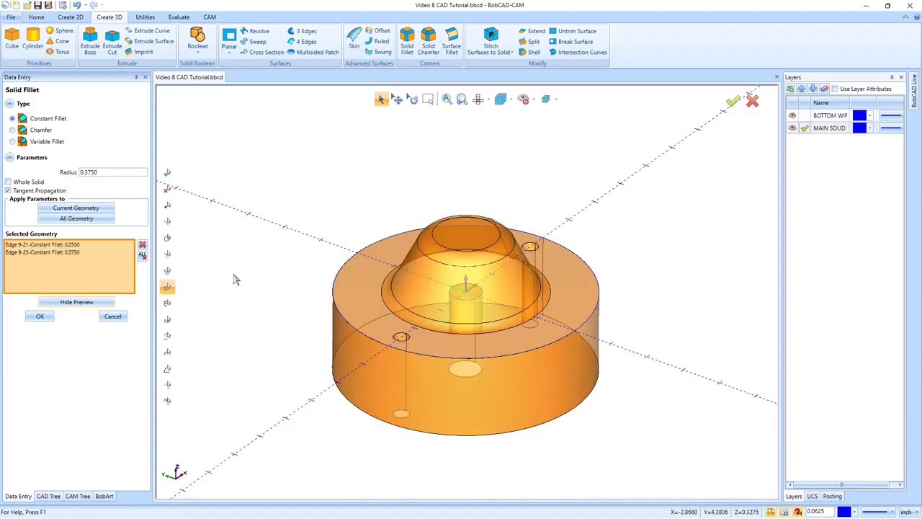
click(49, 320)
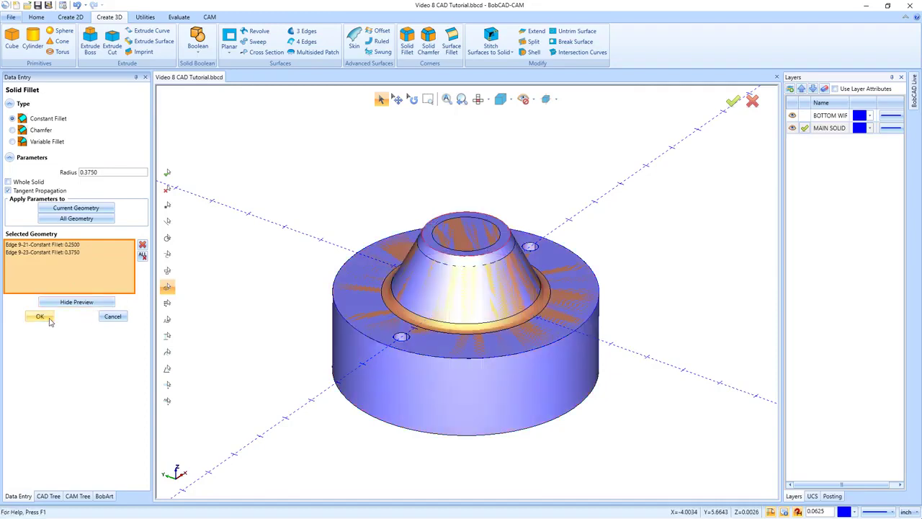
click(113, 316)
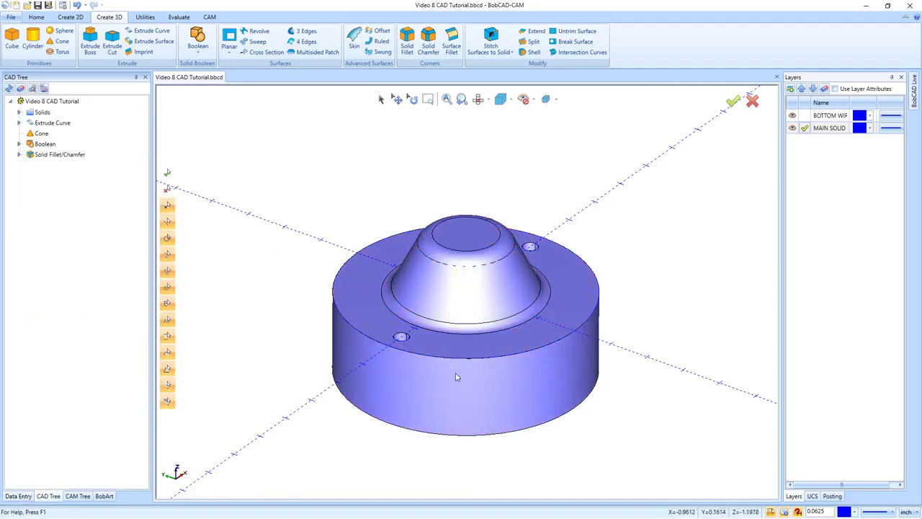
Extrude-cut the central circle through the solid along its normal, about 3.06 in the positive direction and about 5.19 in the other direction
middle_drag(455, 377, 481, 392)
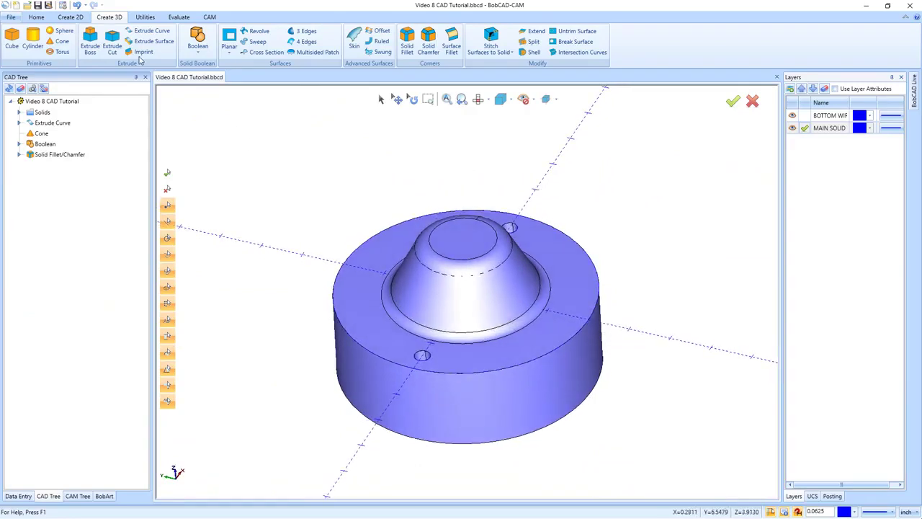
click(111, 45)
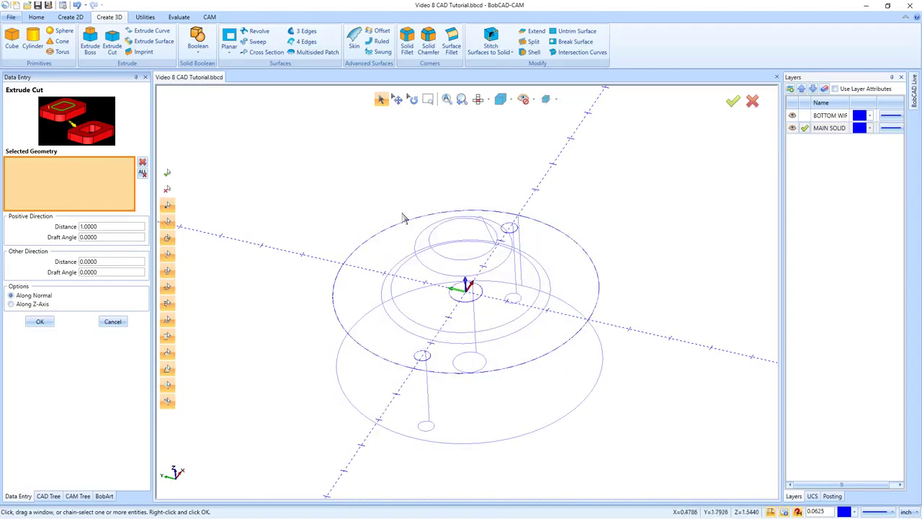
click(458, 305)
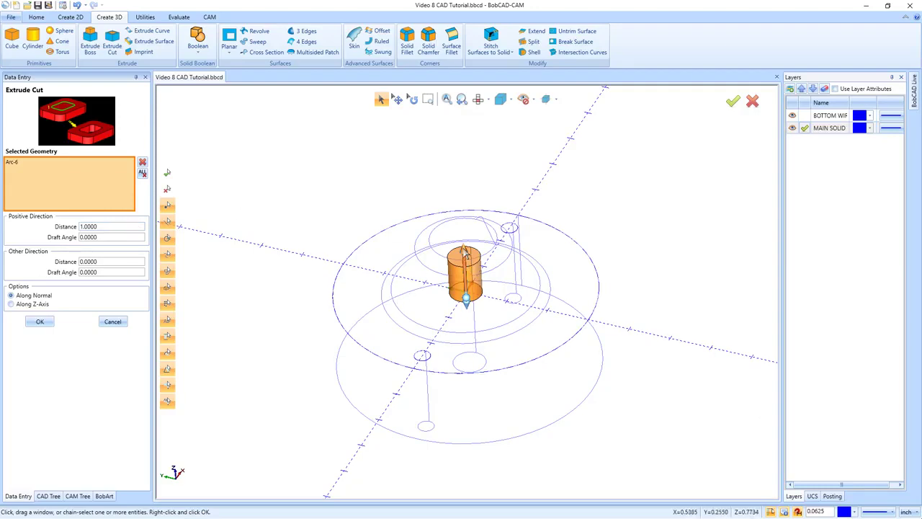
drag(464, 252, 468, 257)
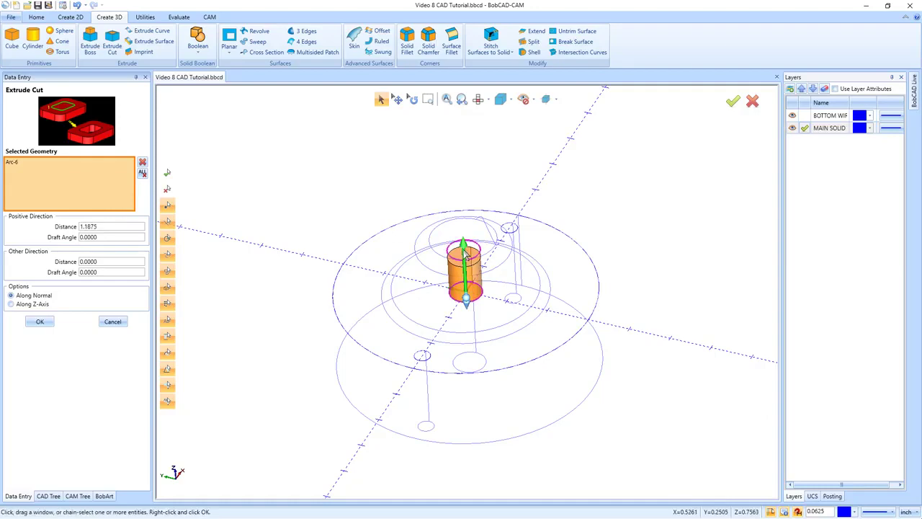
drag(464, 253, 461, 185)
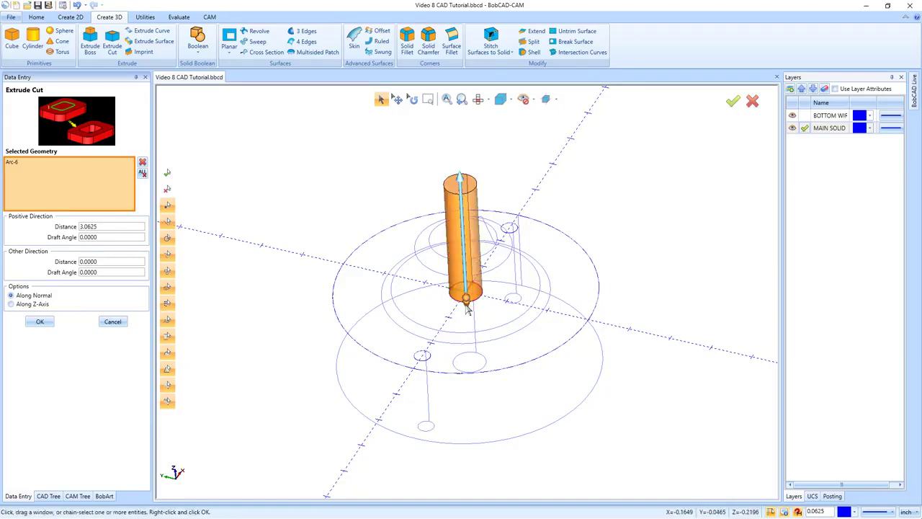
drag(467, 308, 476, 481)
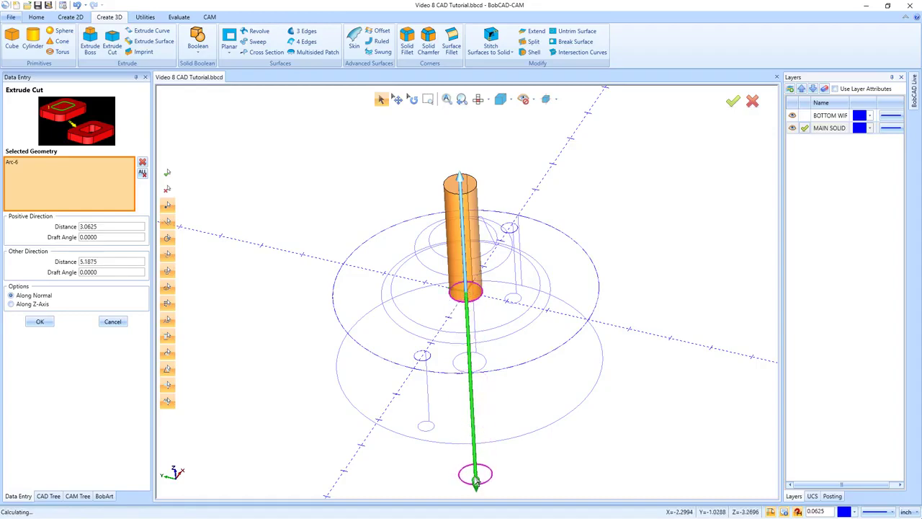
mouse_move(464, 408)
middle_down()
mouse_move(477, 403)
mouse_move(484, 373)
mouse_move(480, 409)
middle_up()
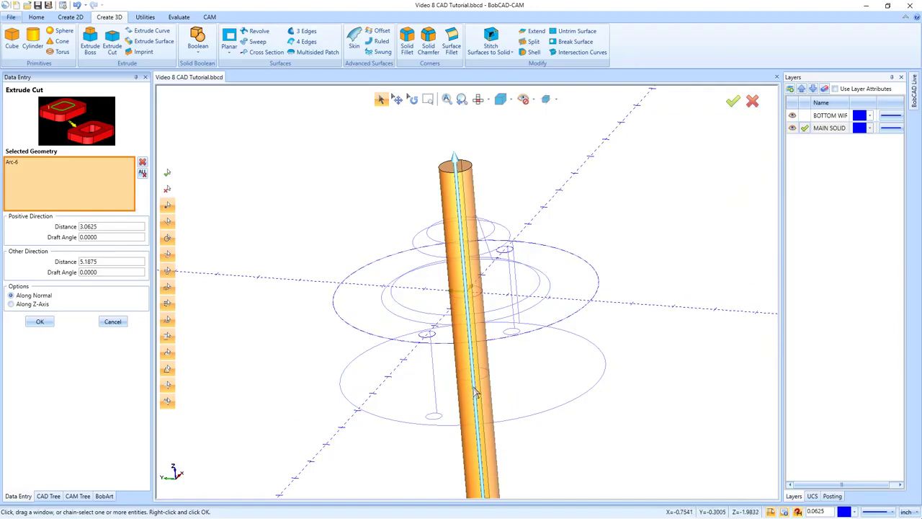
click(42, 322)
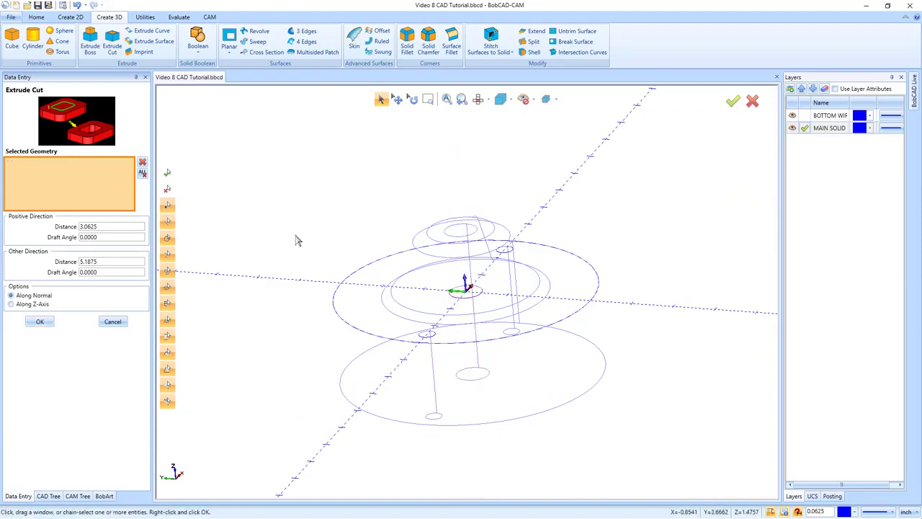
mouse_move(482, 278)
middle_down()
mouse_move(494, 339)
mouse_move(495, 329)
middle_up()
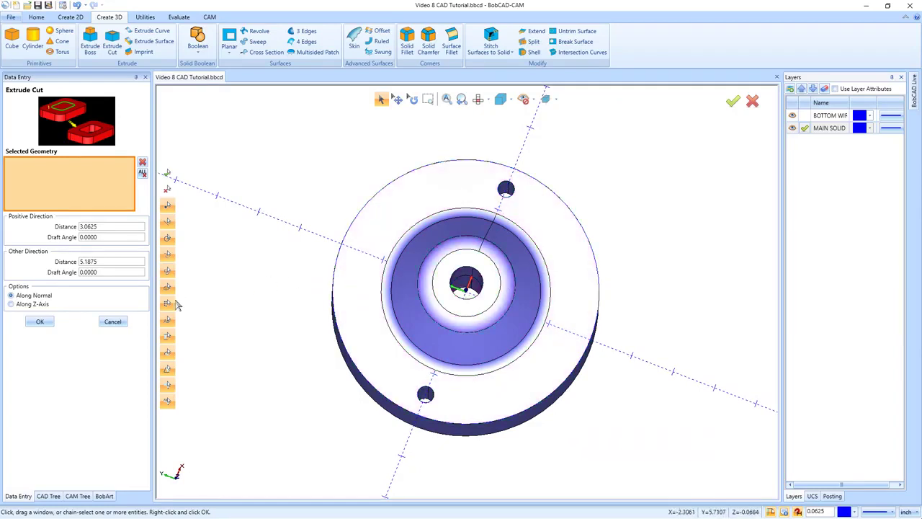
click(113, 321)
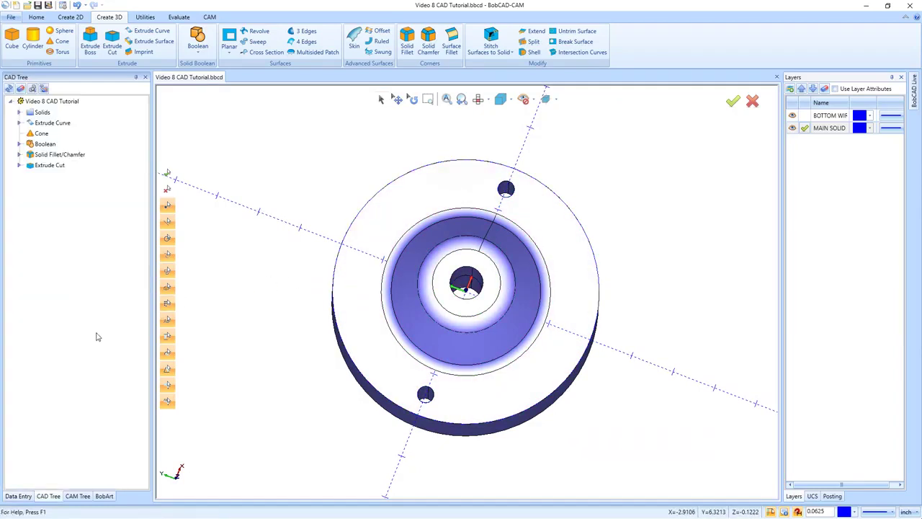
Switch to the top view and add a new active layer named SLOTS
click(478, 100)
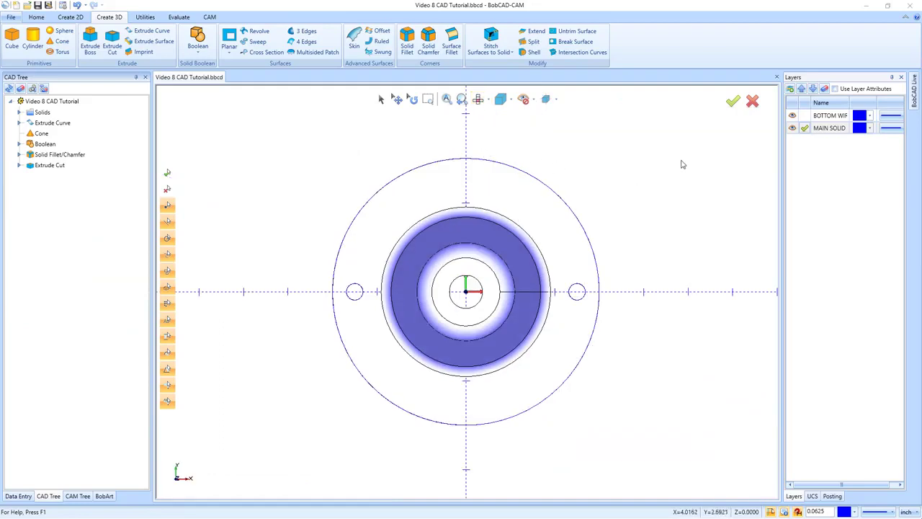
right_click(810, 155)
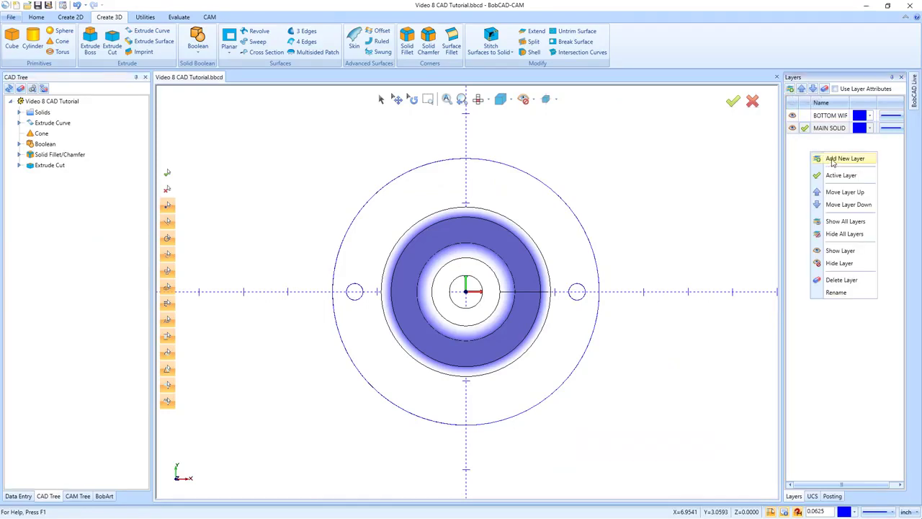
click(838, 158)
text(SLOTS)
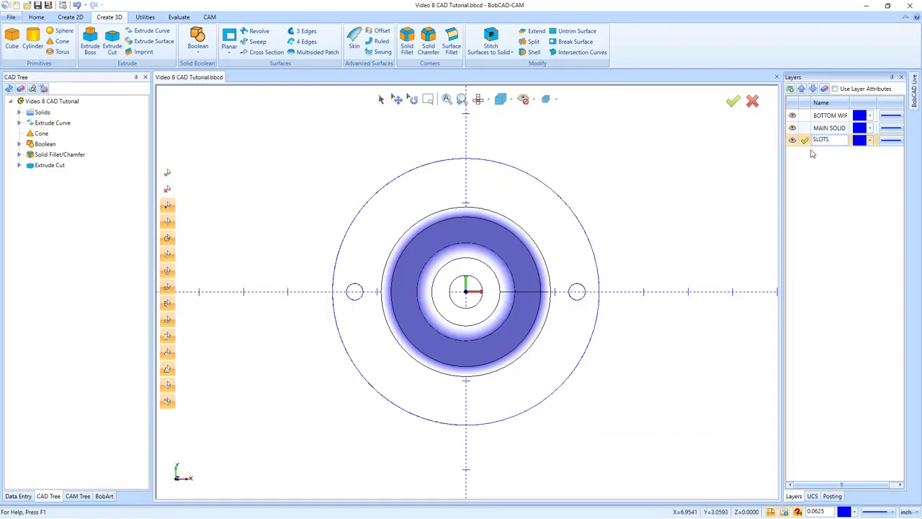
Hide every layer except SLOTS and draw a full circle of radius 0.375 centred at X 2.4375, Y 0
click(792, 116)
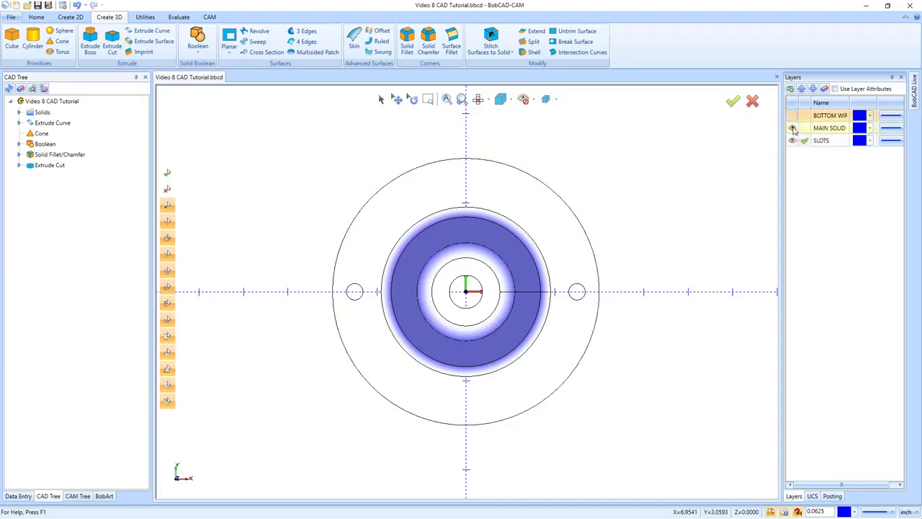
click(794, 129)
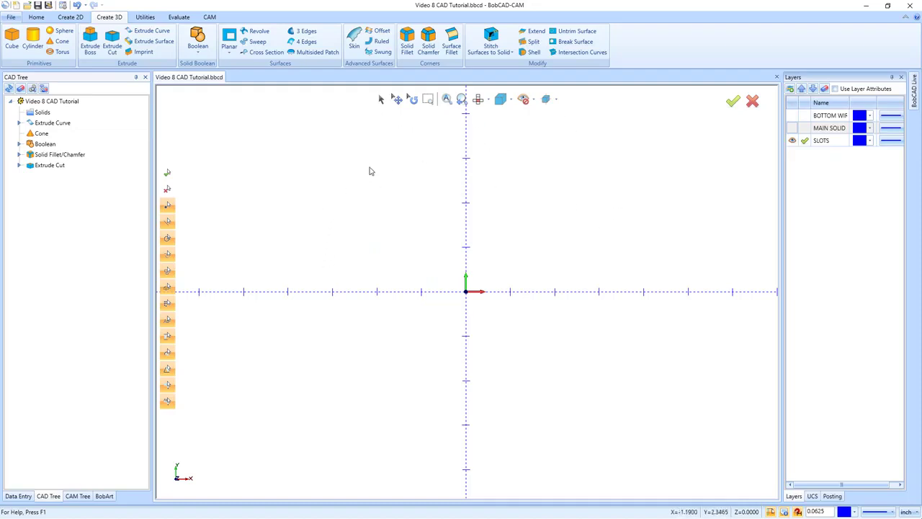
click(75, 18)
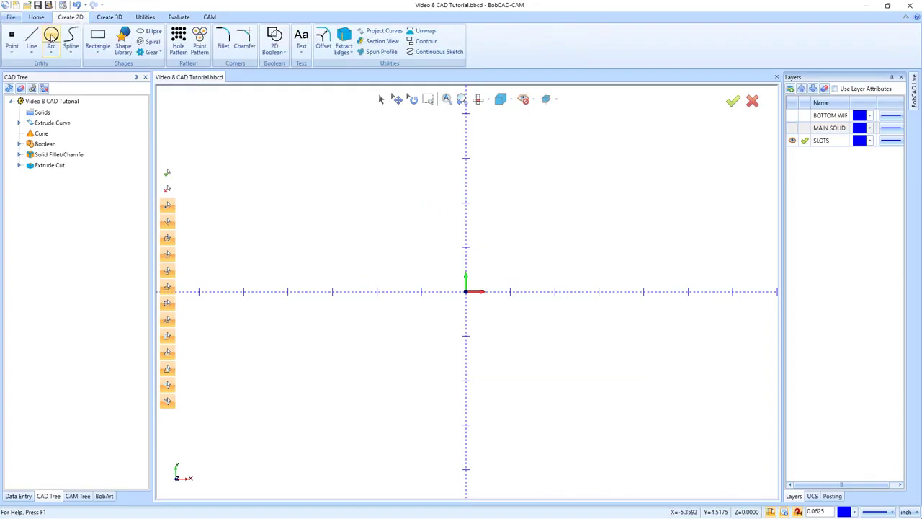
click(51, 38)
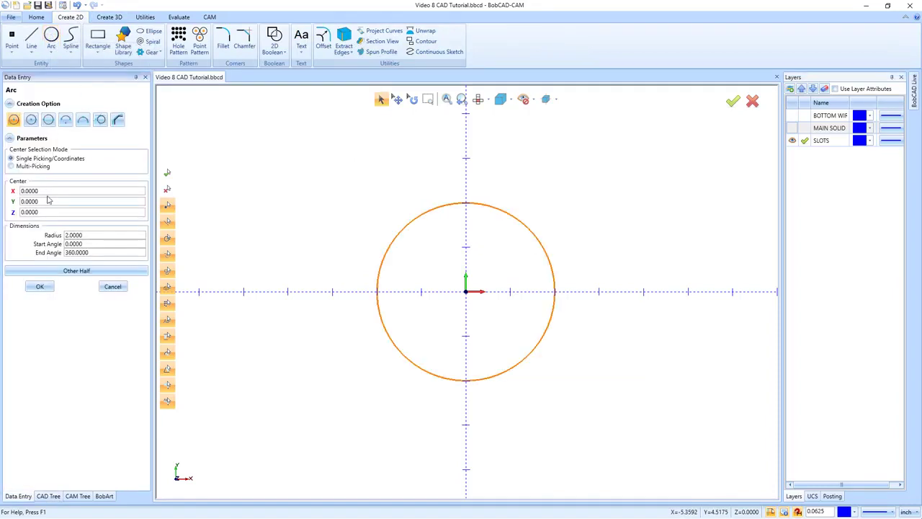
drag(48, 191, 4, 185)
text(2.4375)
click(90, 238)
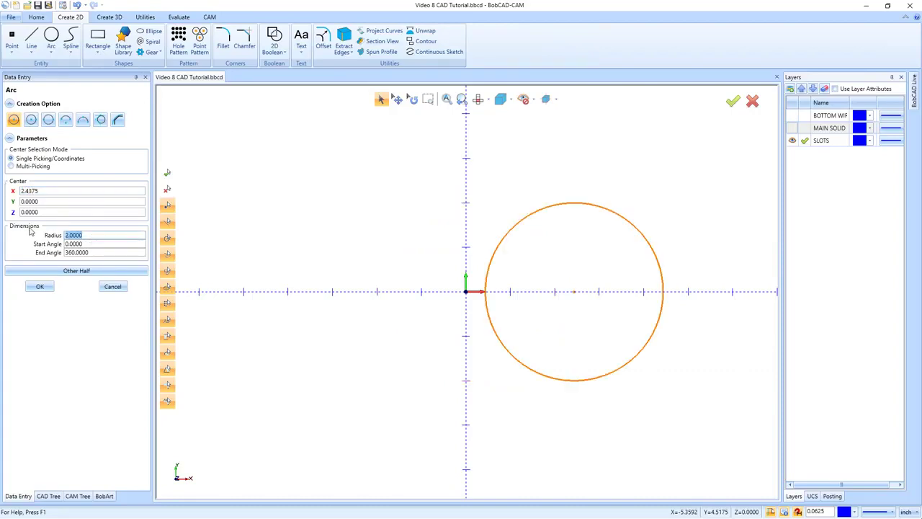
key(BackSpace)
text(.375)
click(88, 245)
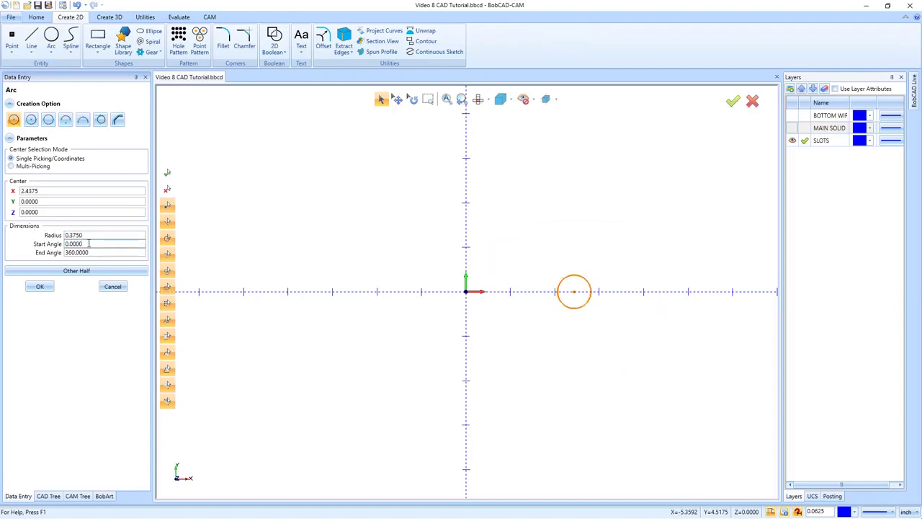
click(39, 286)
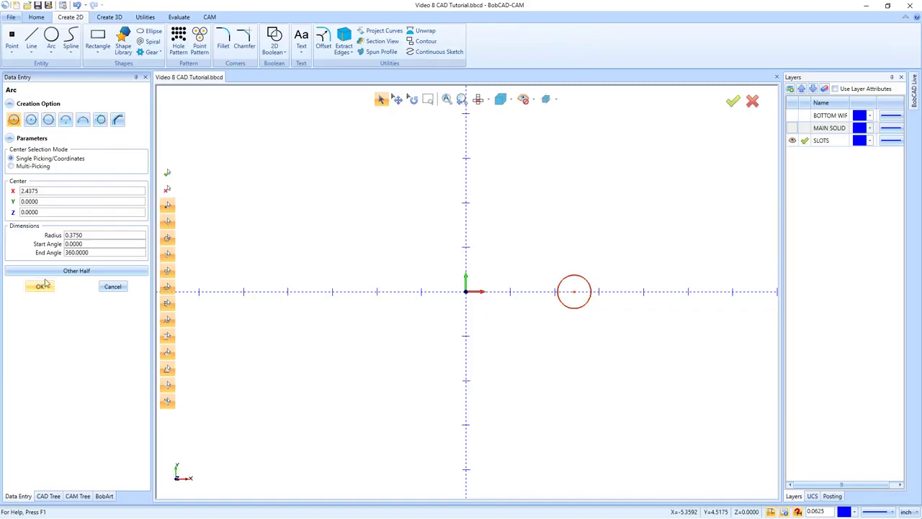
Draw a second circle of radius 0.375 centred at X 0, Y 2.4375
drag(43, 190, 12, 193)
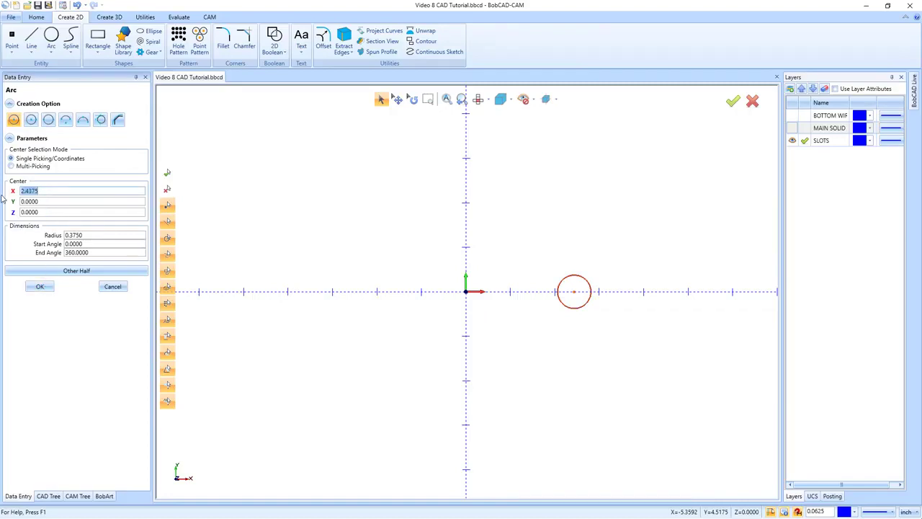
text(0)
drag(43, 201, 9, 202)
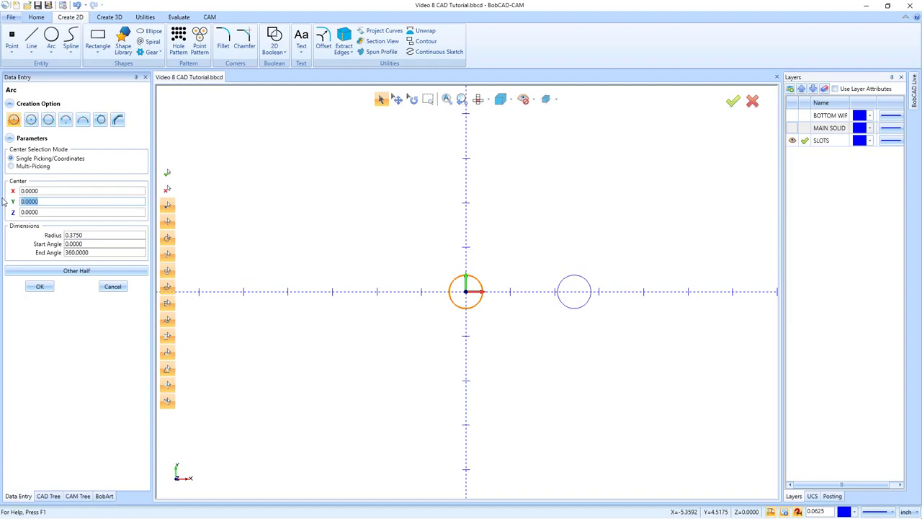
text(2.4375)
click(92, 235)
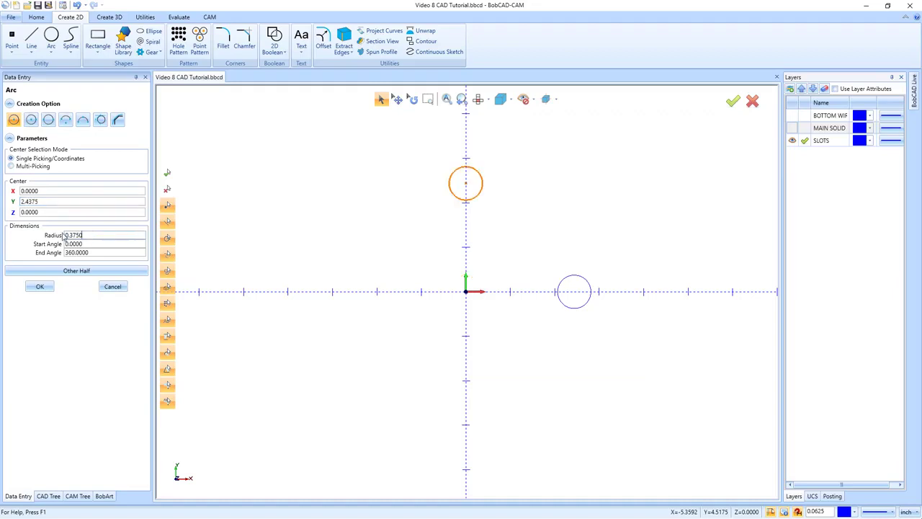
click(40, 286)
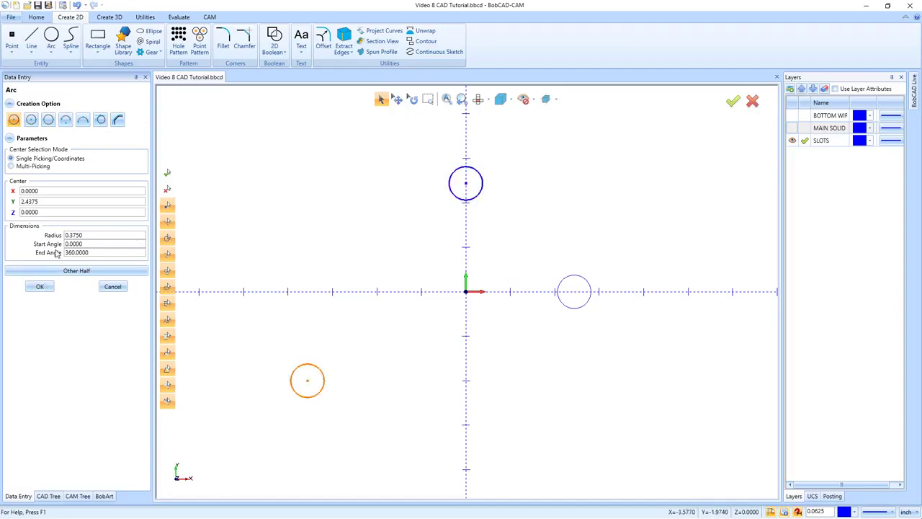
Draw a third circle of radius 0.375 centred at X 0, Y -2.4375 and finish the arc command
click(22, 202)
text(-)
key(Tab)
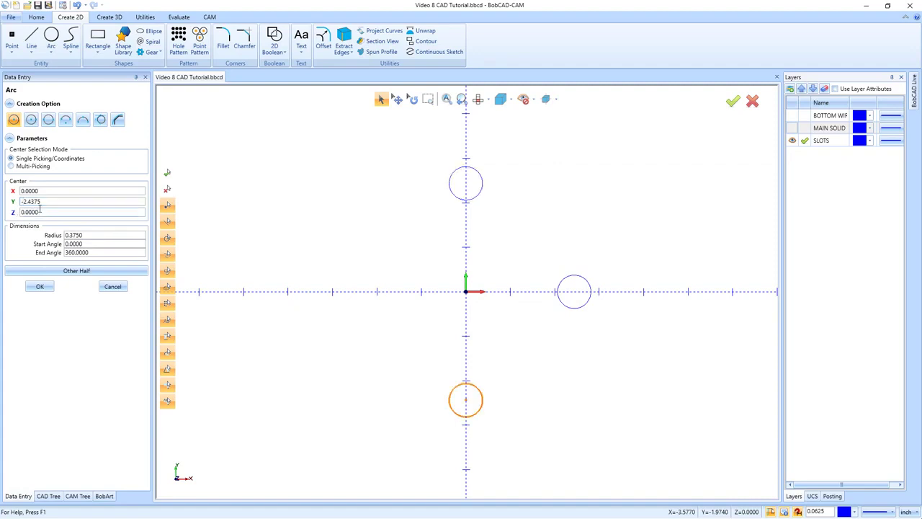
click(38, 287)
click(113, 286)
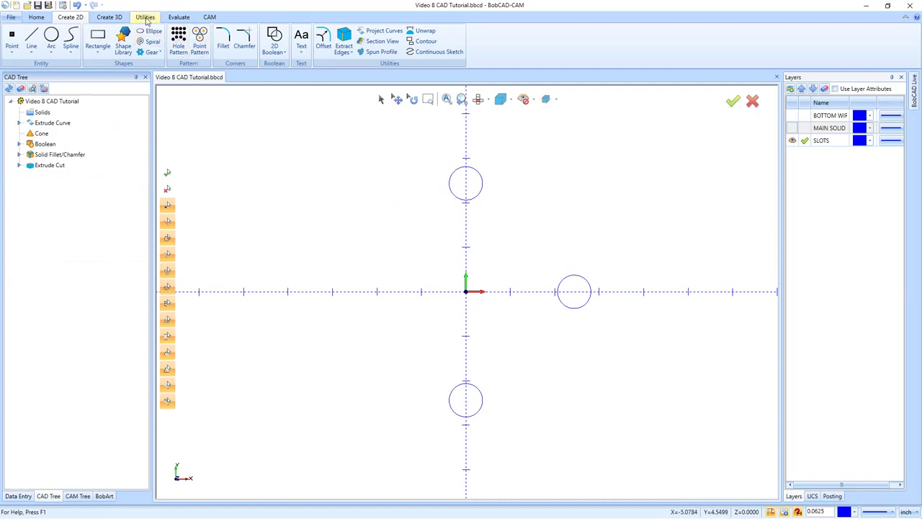
Rotate the circle on the positive X axis by 35 degrees around Z about the origin, without copying it
click(146, 19)
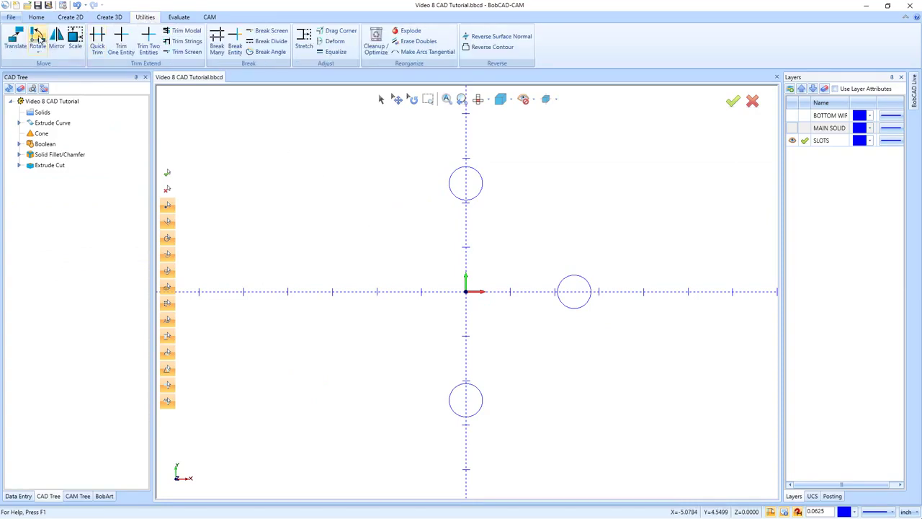
click(38, 37)
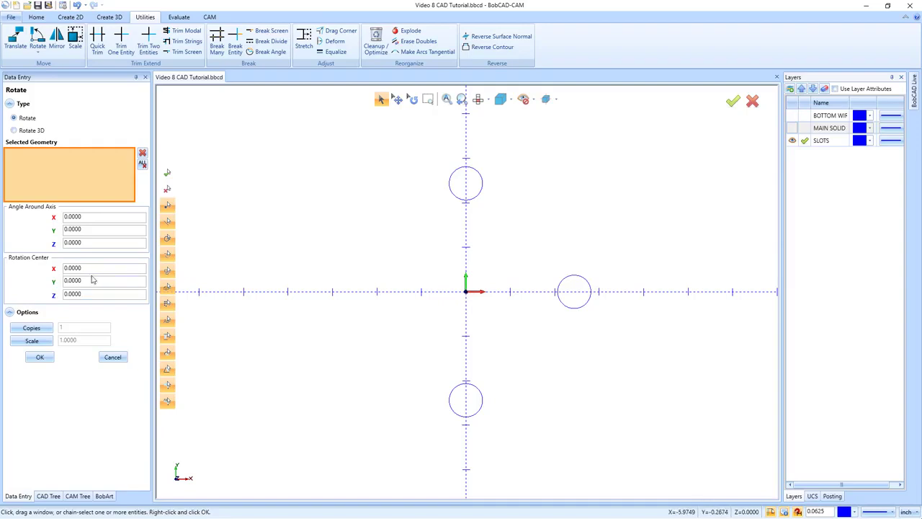
click(562, 304)
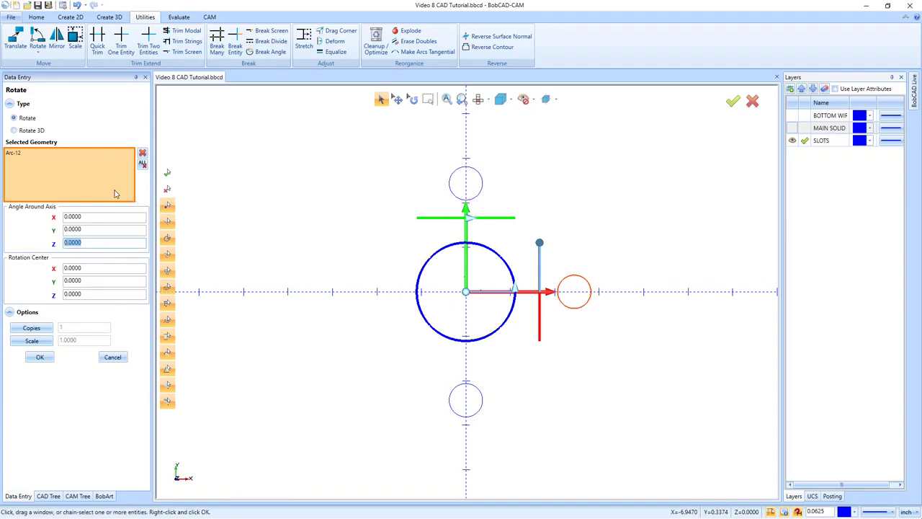
text(35)
click(93, 228)
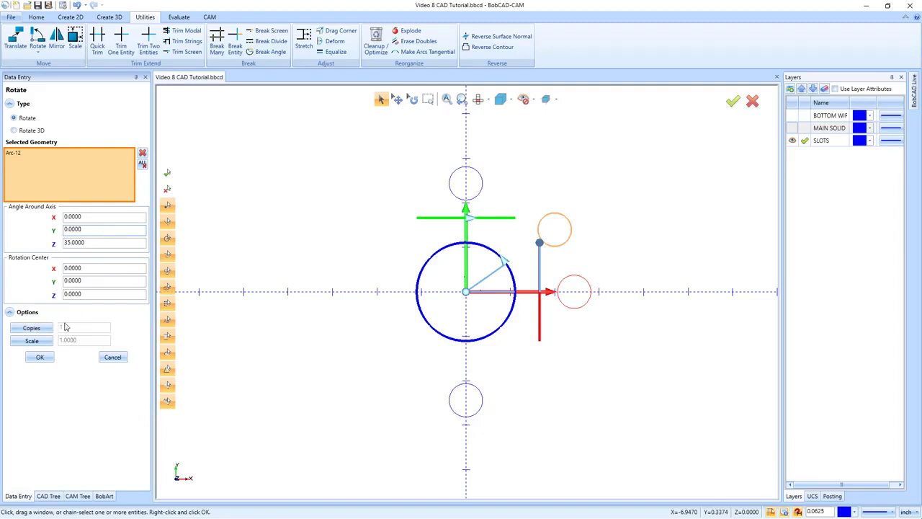
click(41, 358)
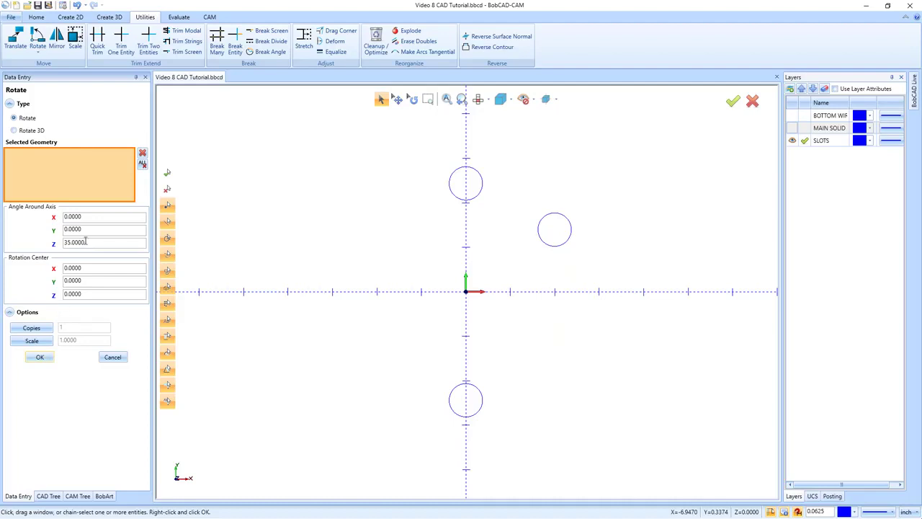
Make one copy of the circle in the upper-right quadrant, rotated 110 degrees around Z about the origin
click(549, 247)
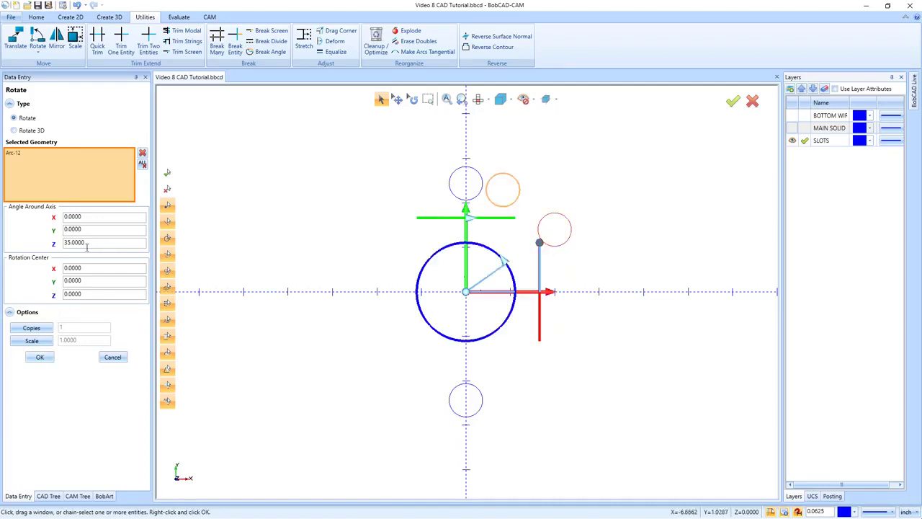
drag(87, 245, 38, 240)
text(110)
click(92, 229)
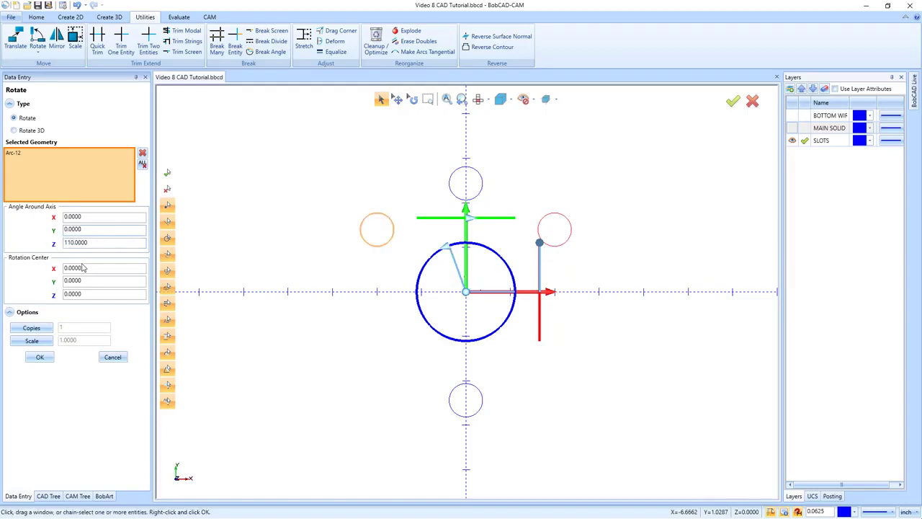
click(42, 330)
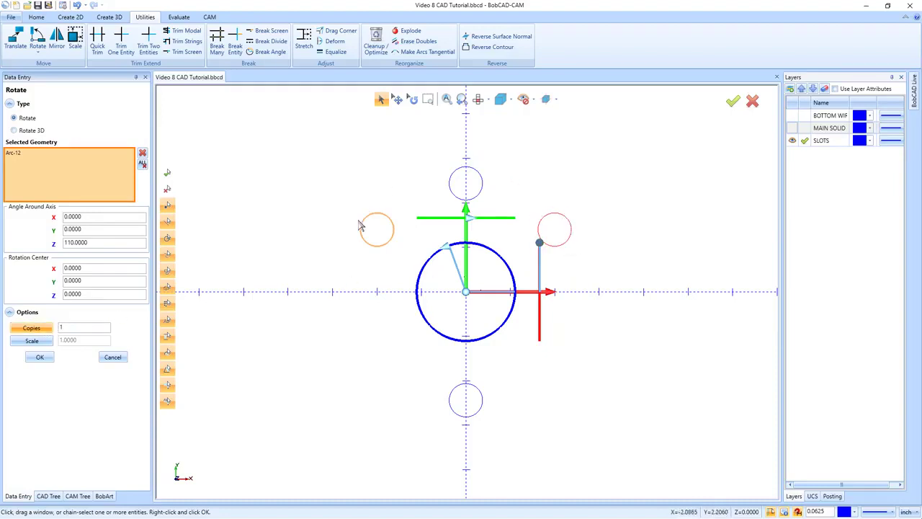
click(40, 356)
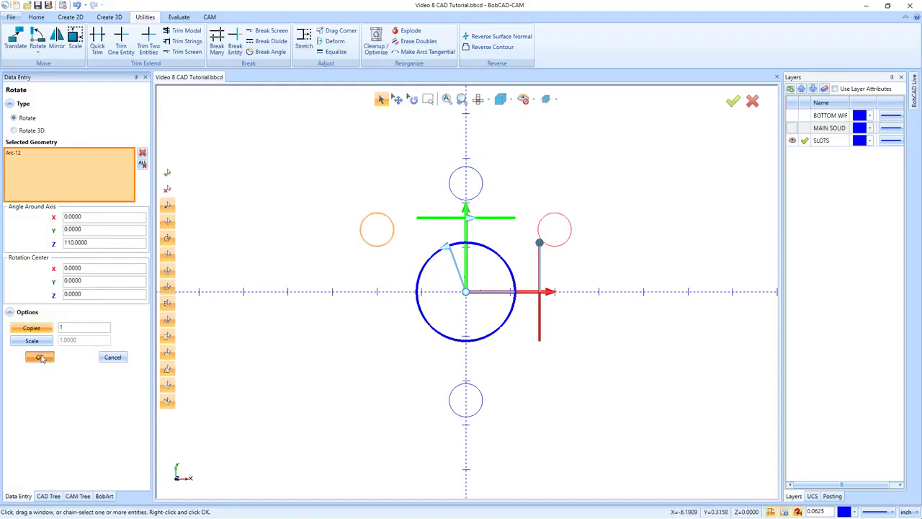
click(121, 358)
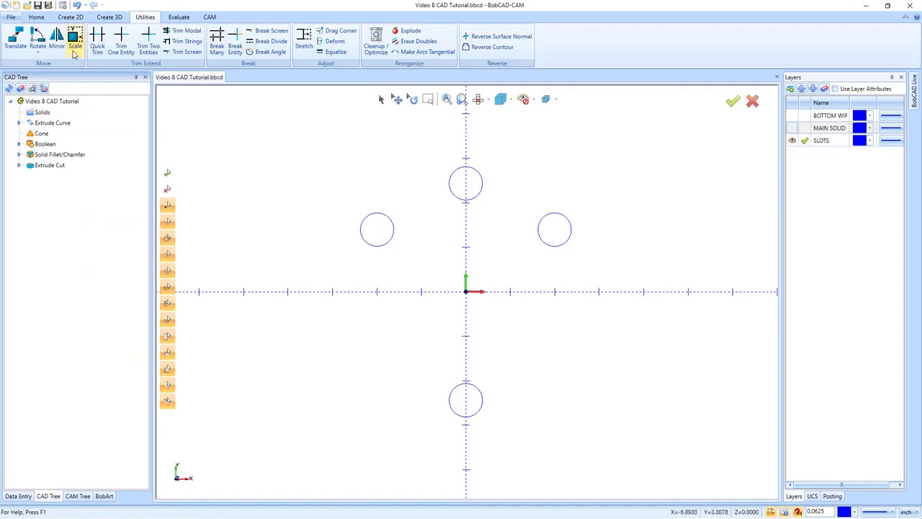
Mirror copies of the upper-left and upper-right quadrant circles about the X-Z plane
click(57, 36)
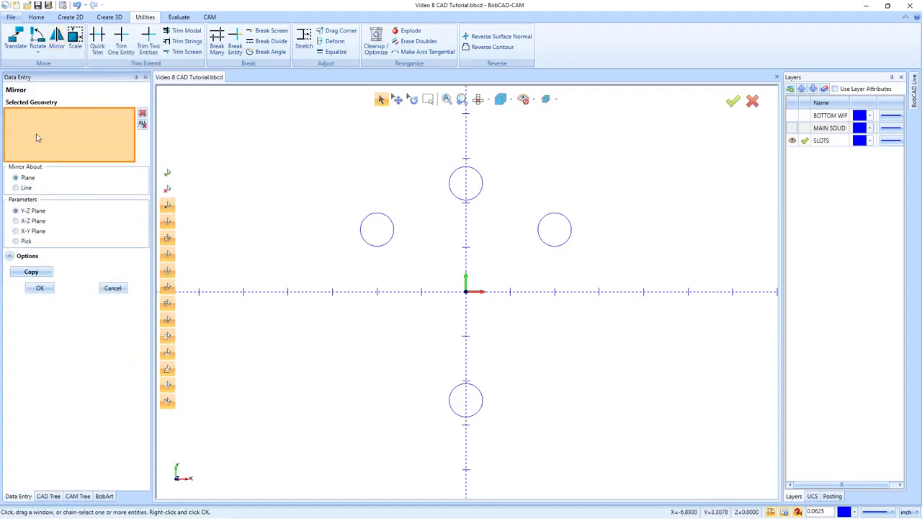
click(22, 271)
click(381, 245)
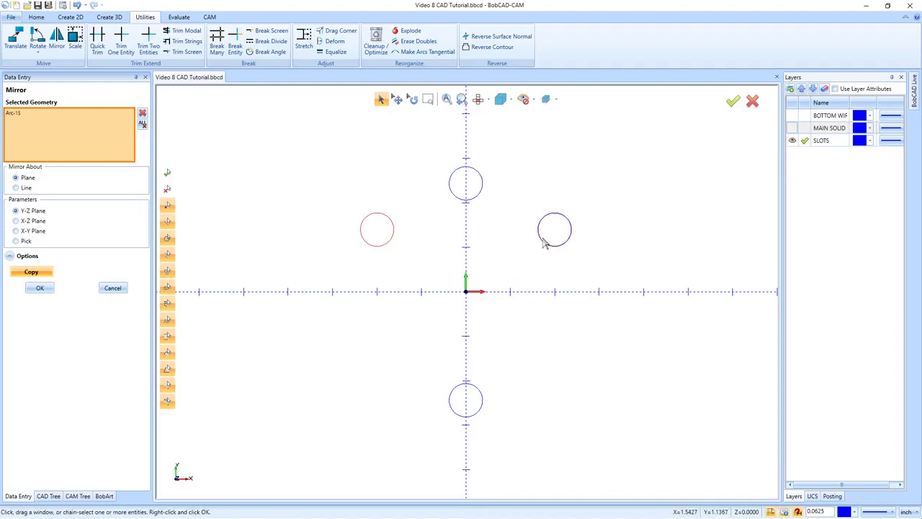
click(538, 243)
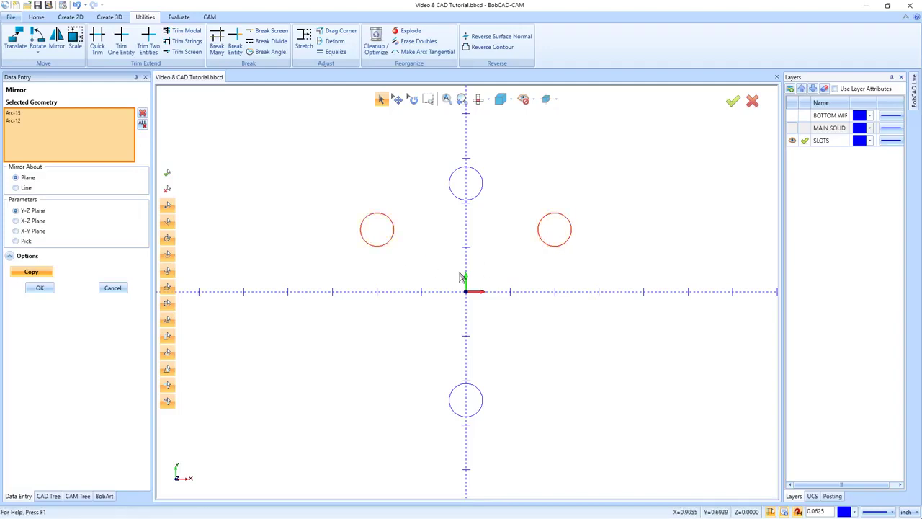
click(16, 211)
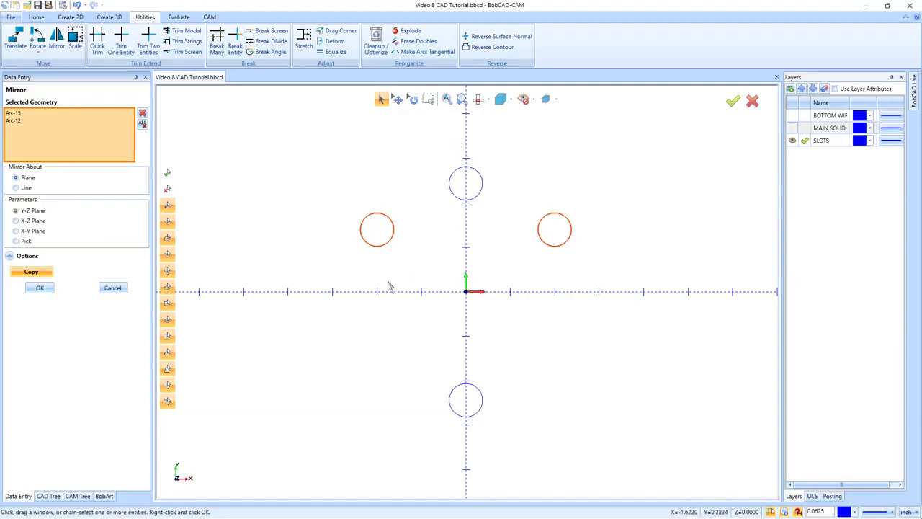
click(16, 221)
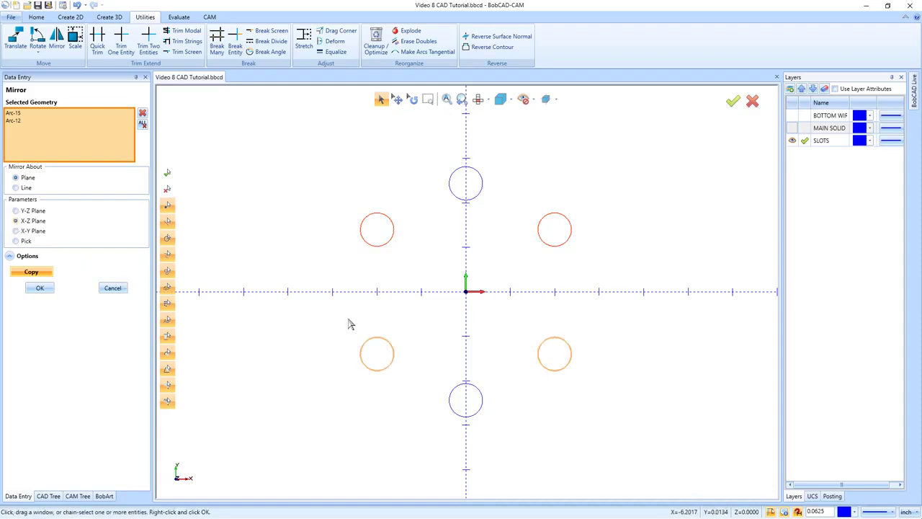
click(40, 288)
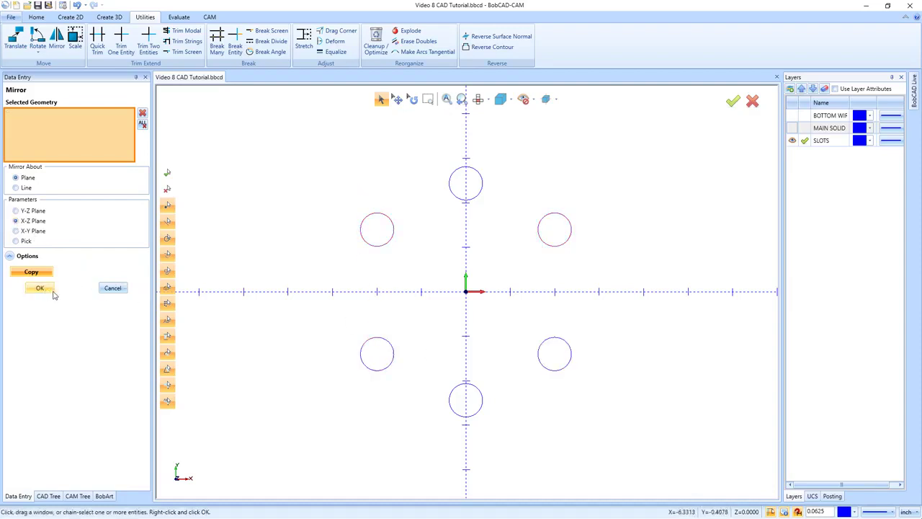
click(113, 289)
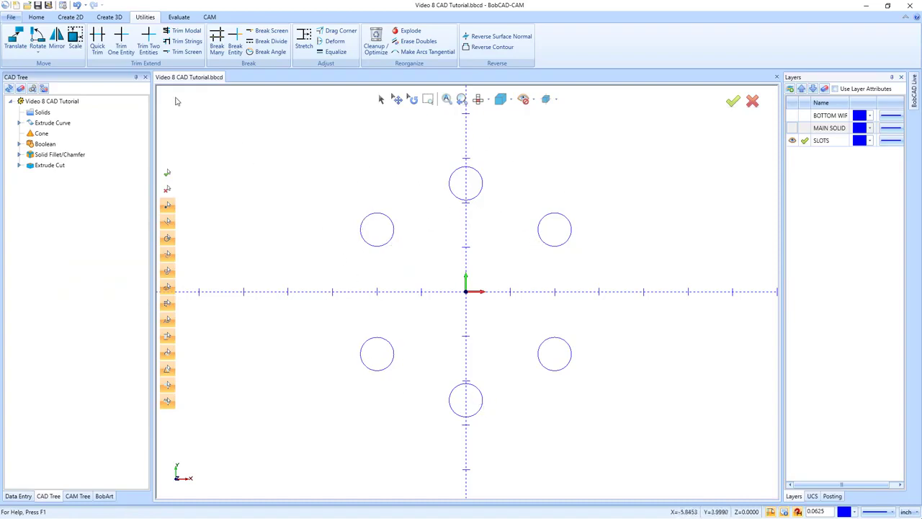
Draw an endpoints/radius arc joining the outer sides of the two upper side circles through the upper middle circle's highest point, radius about 2.8
click(78, 17)
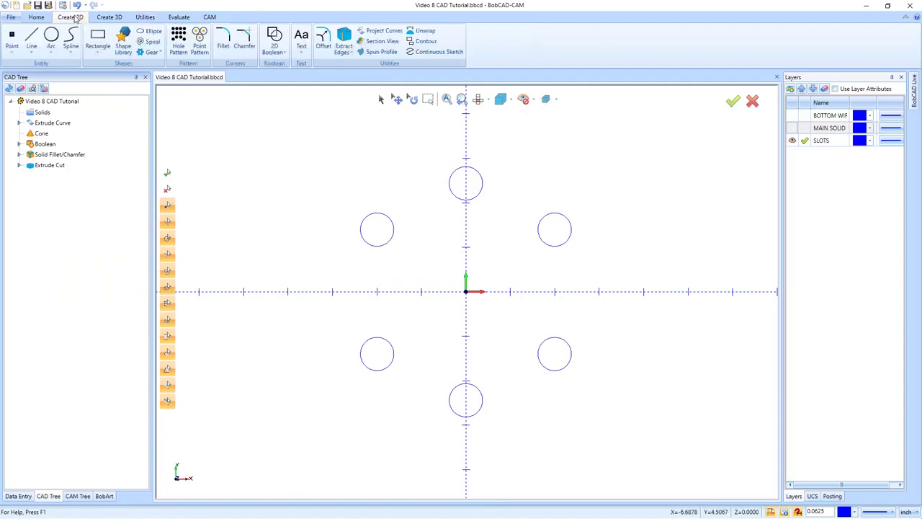
click(52, 36)
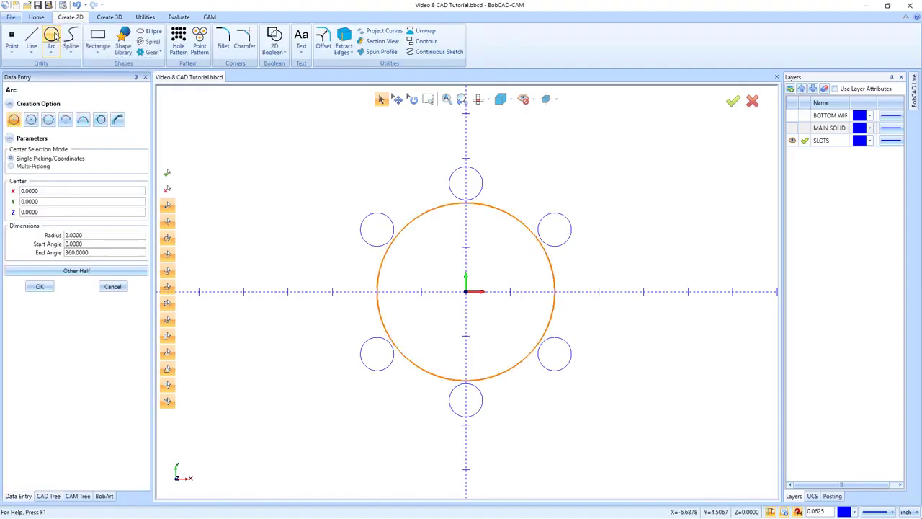
click(84, 121)
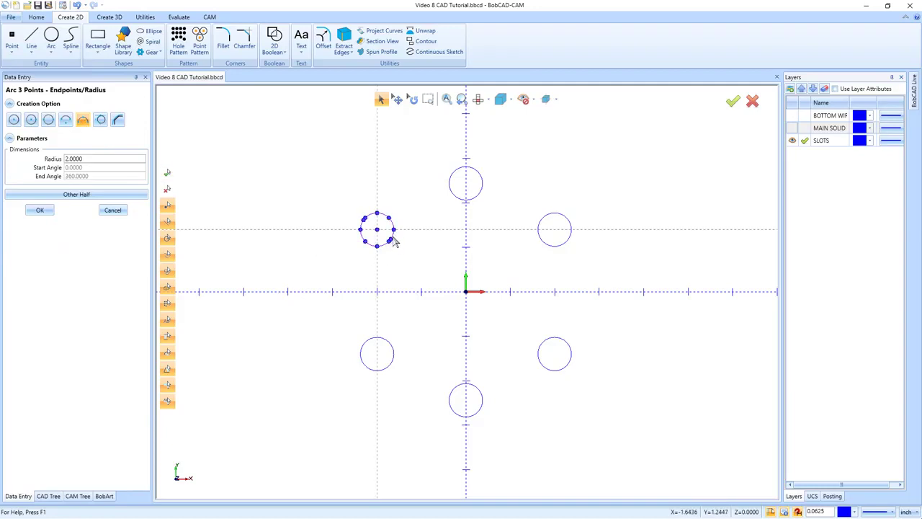
scroll(394, 240, up, 3)
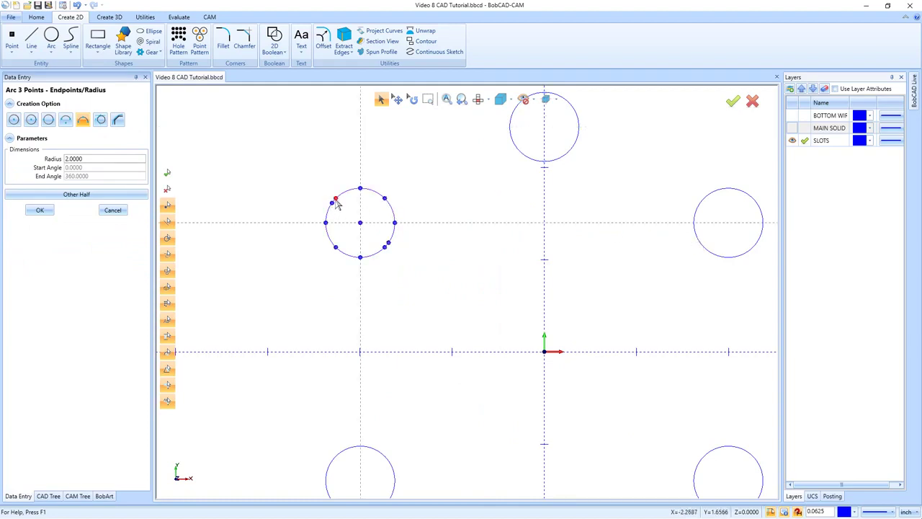
click(336, 202)
scroll(382, 218, down, 2)
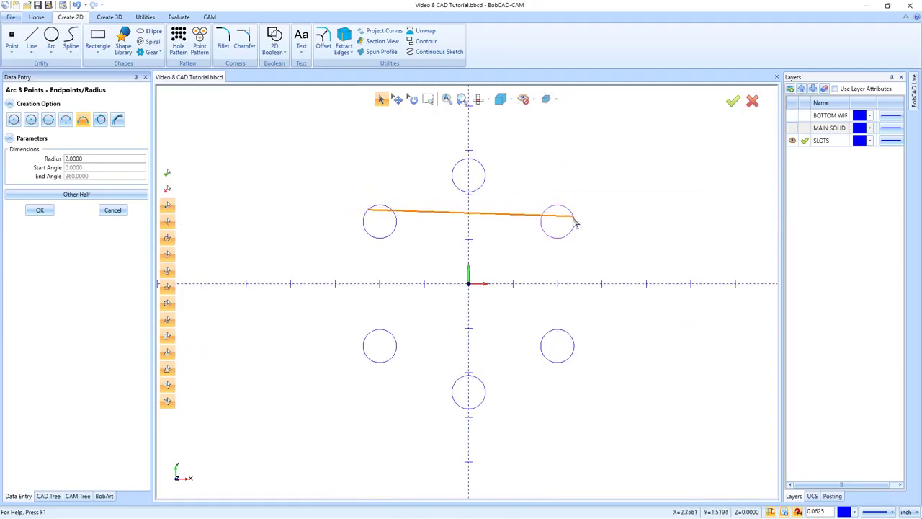
scroll(574, 229, up, 3)
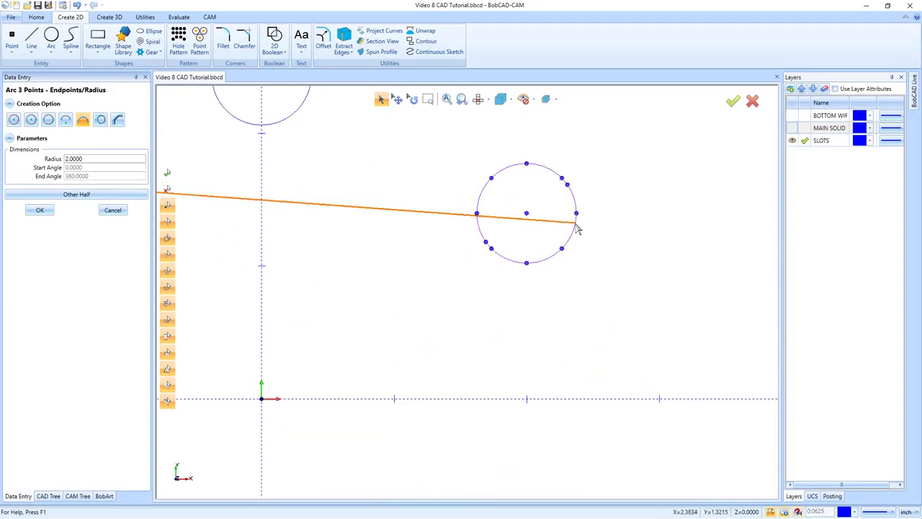
click(563, 179)
scroll(544, 218, down, 3)
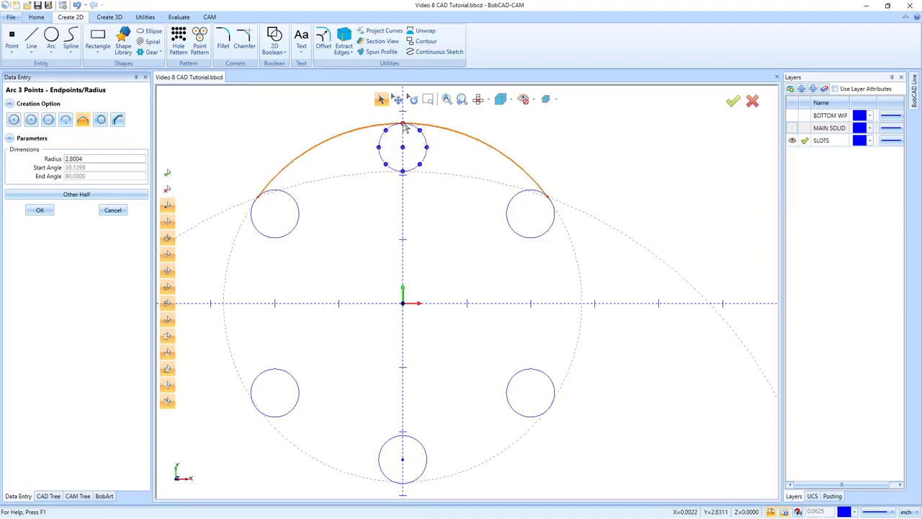
click(405, 124)
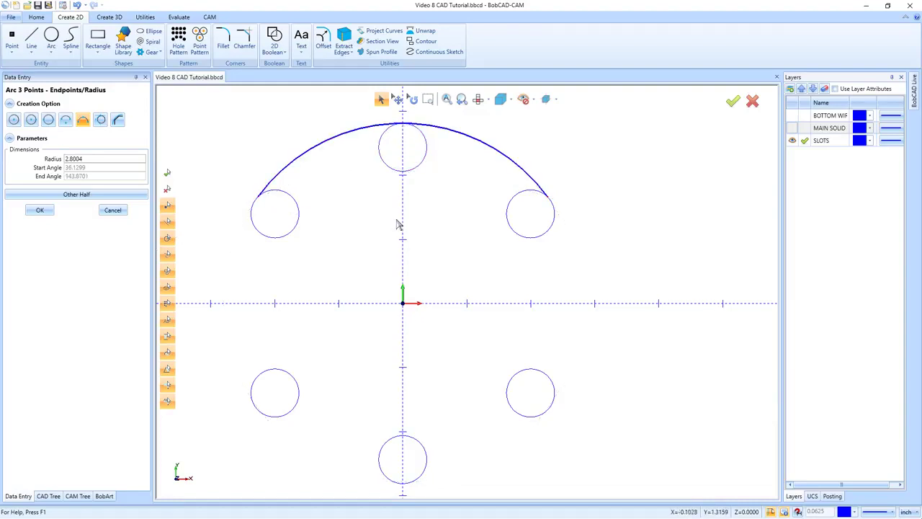
Draw the inner arc between the upper side circles through the middle circle's lowest point, radius 2.0625, and finish the arc command
click(294, 229)
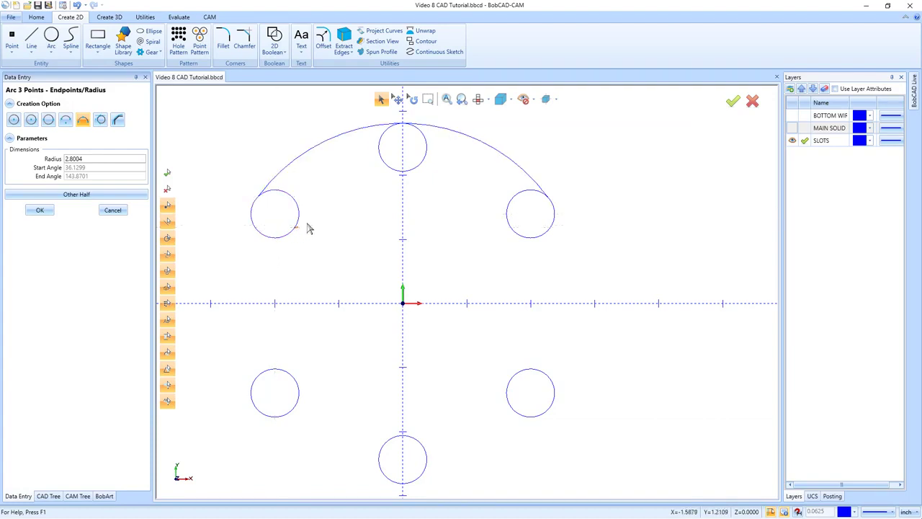
click(512, 229)
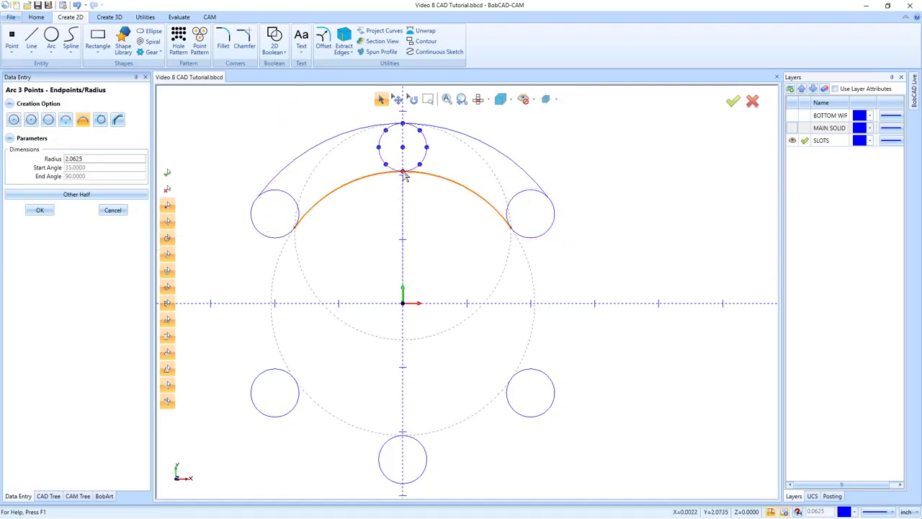
click(405, 176)
right_click(237, 149)
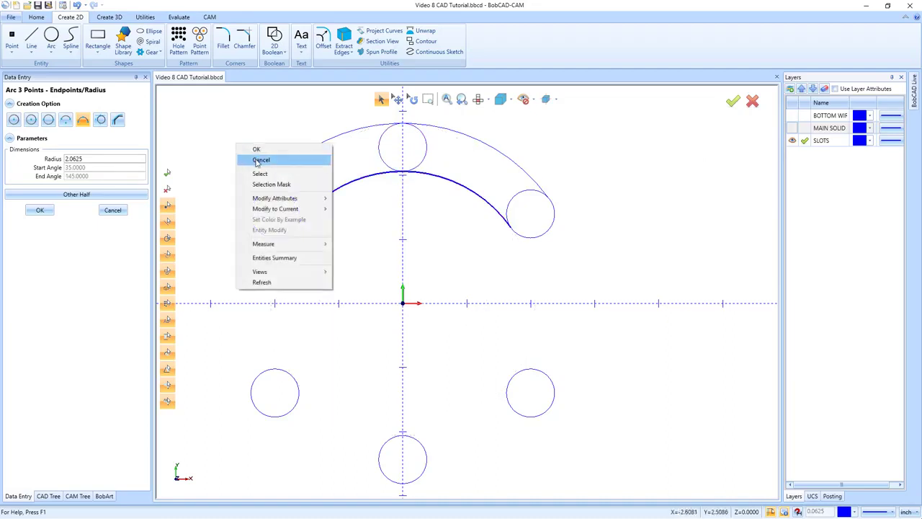
click(259, 159)
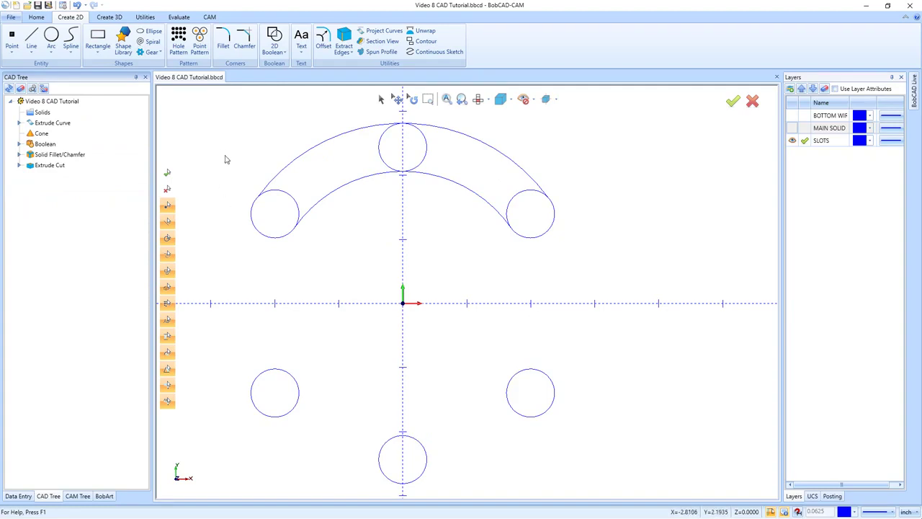
Mirror copies of the two connecting arcs about the X-Z plane onto the lower circles
click(136, 18)
click(56, 40)
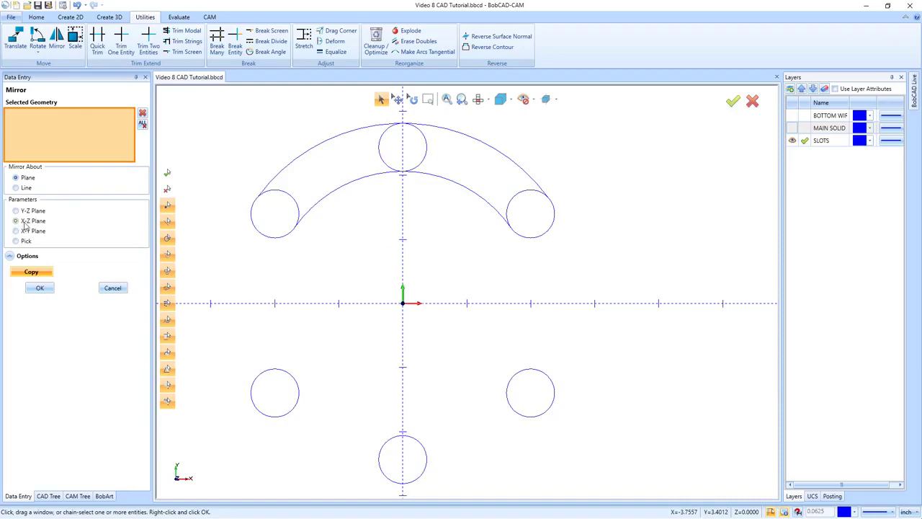
click(332, 143)
click(342, 187)
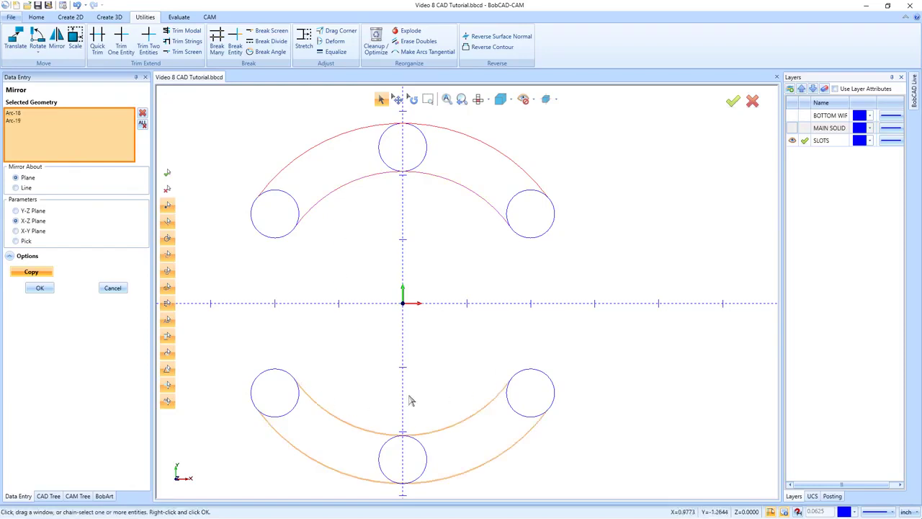
click(40, 288)
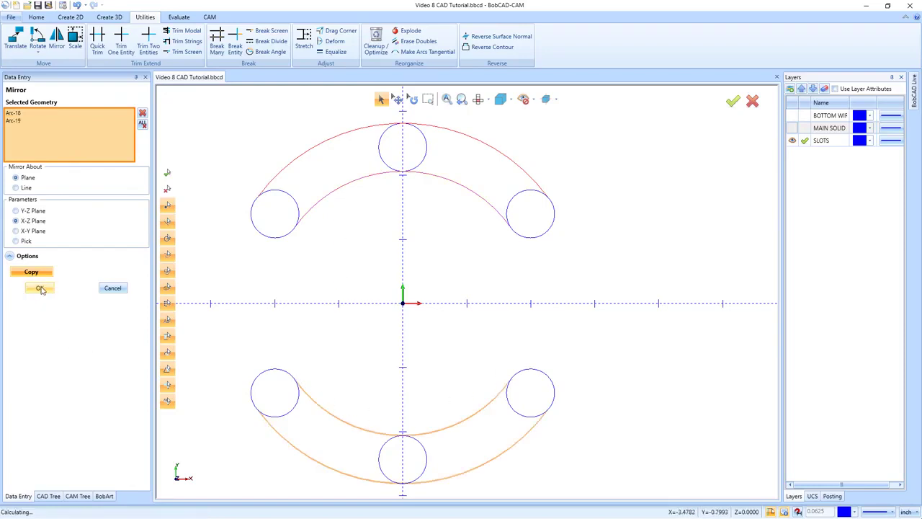
click(112, 288)
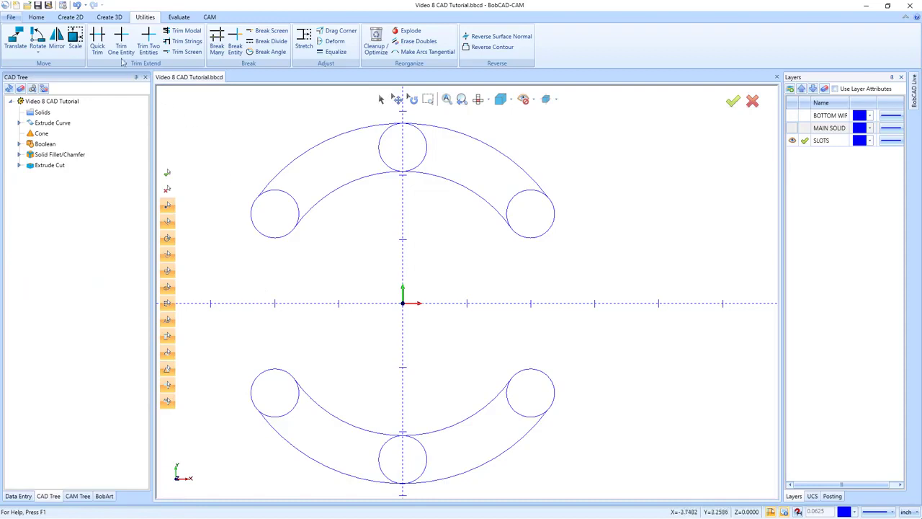
Quick Trim the inner portions of the upper side circles and the whole middle circle to leave a closed upper slot outline
click(97, 41)
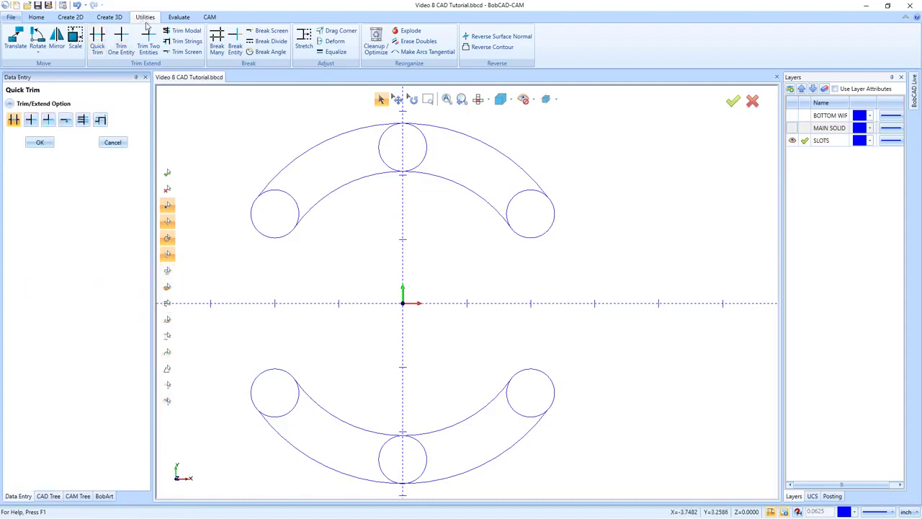
click(289, 198)
click(382, 159)
click(424, 160)
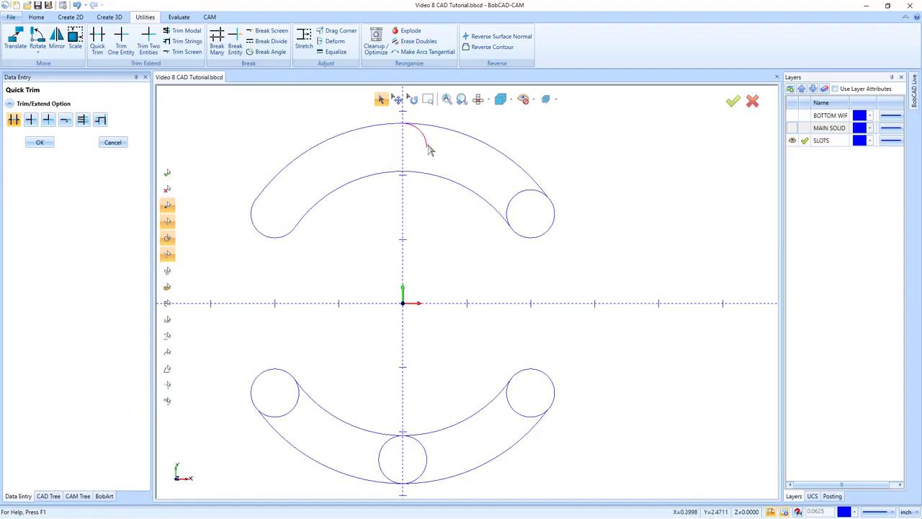
click(429, 150)
click(515, 205)
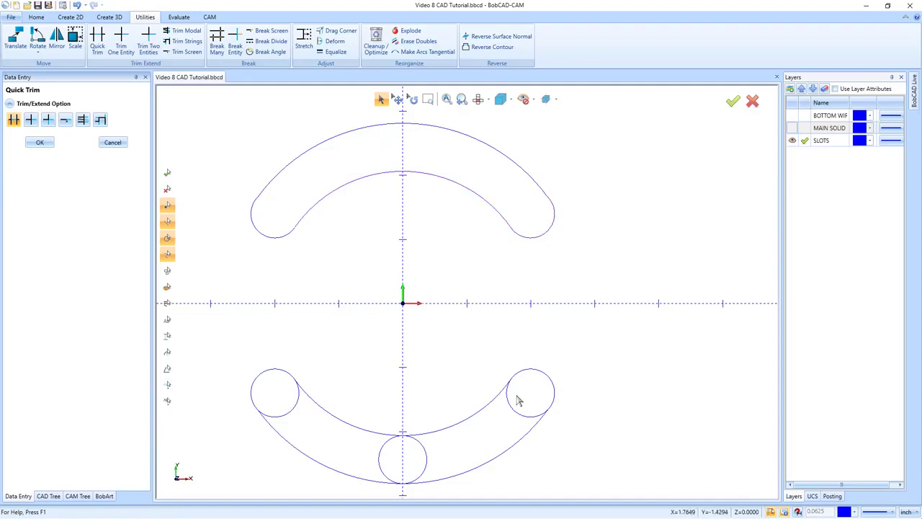
Trim the lower side circles' inner portions and the whole lower middle circle to leave a closed lower slot, then finish Quick Trim
click(515, 410)
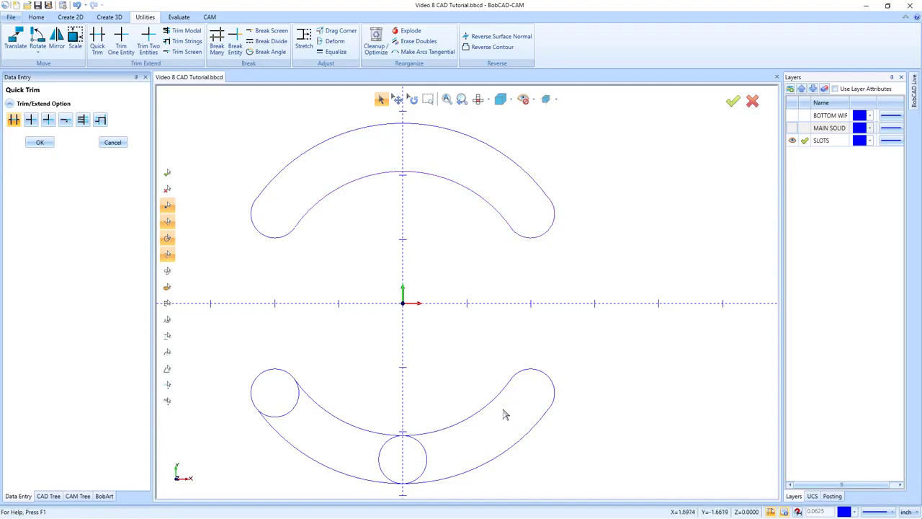
click(428, 467)
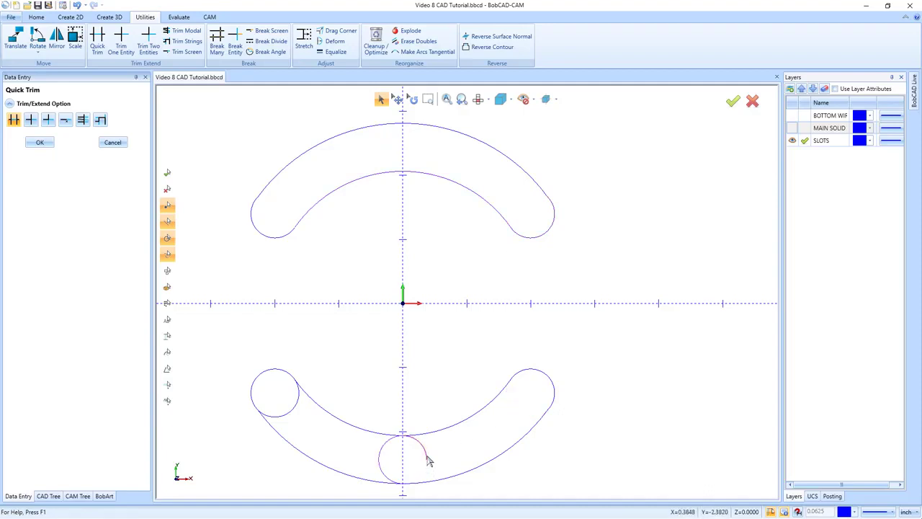
click(384, 482)
click(281, 422)
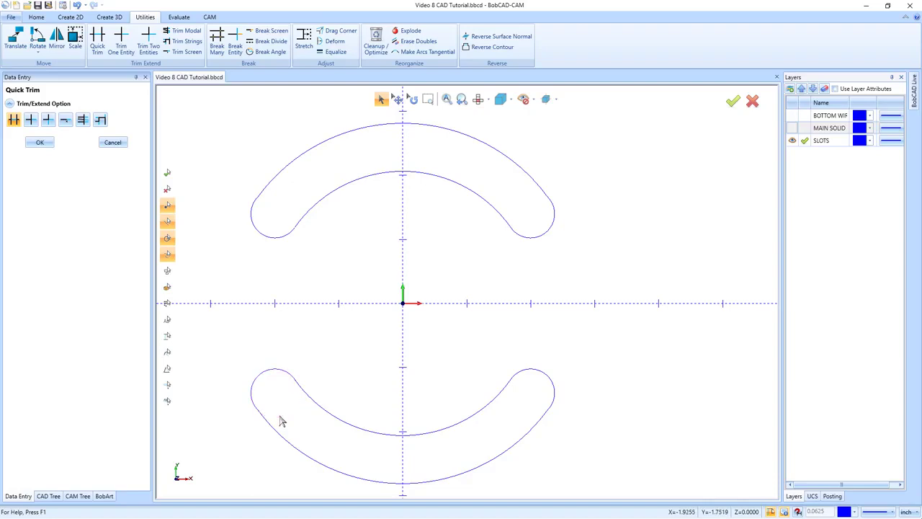
click(266, 421)
click(118, 143)
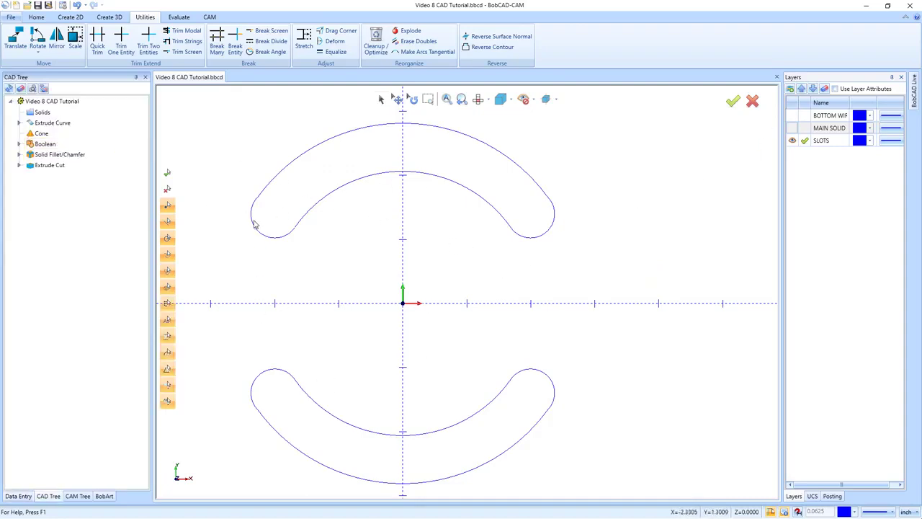
In an isometric view, set up an Extrude Cut of both slot profiles with an other-direction distance of 0.75
click(487, 100)
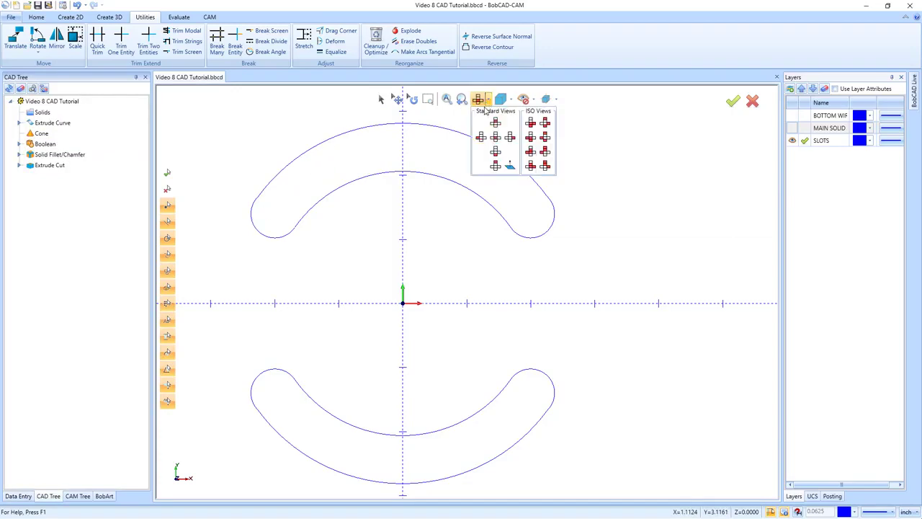
click(531, 139)
scroll(389, 208, down, 2)
scroll(255, 243, up, 2)
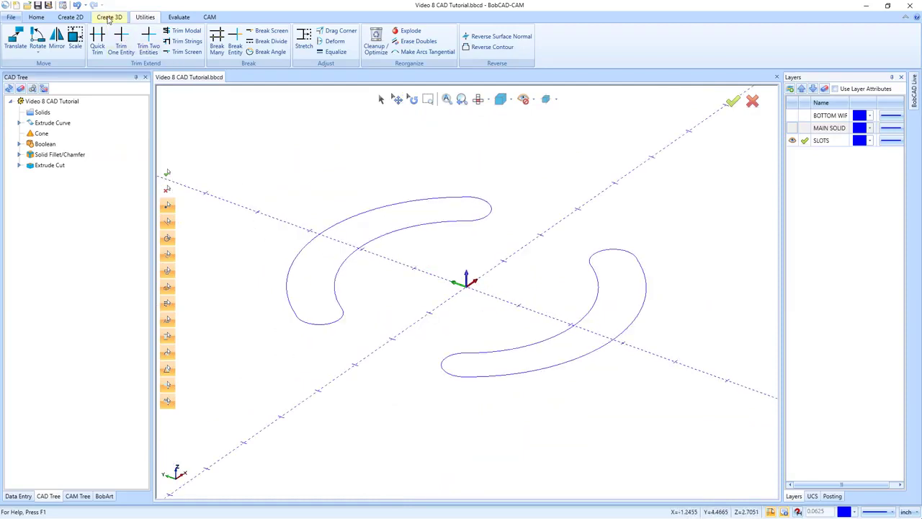
click(109, 17)
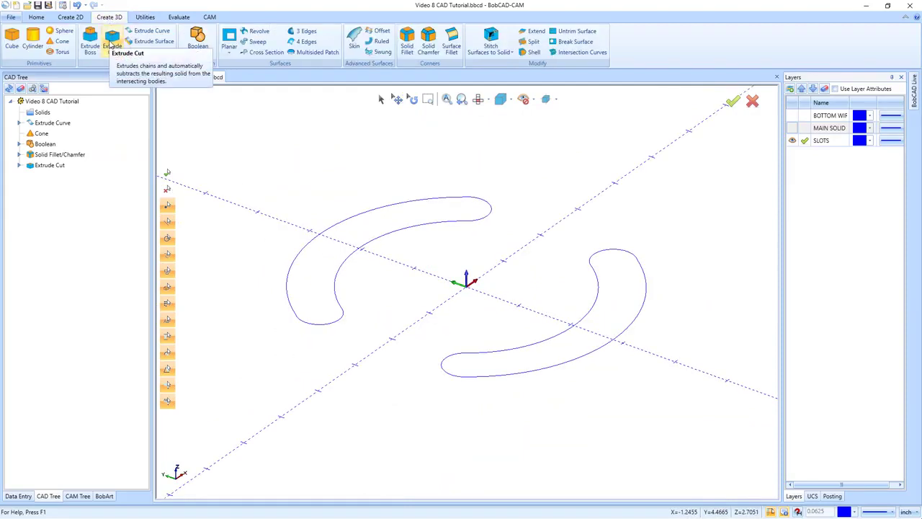
click(111, 40)
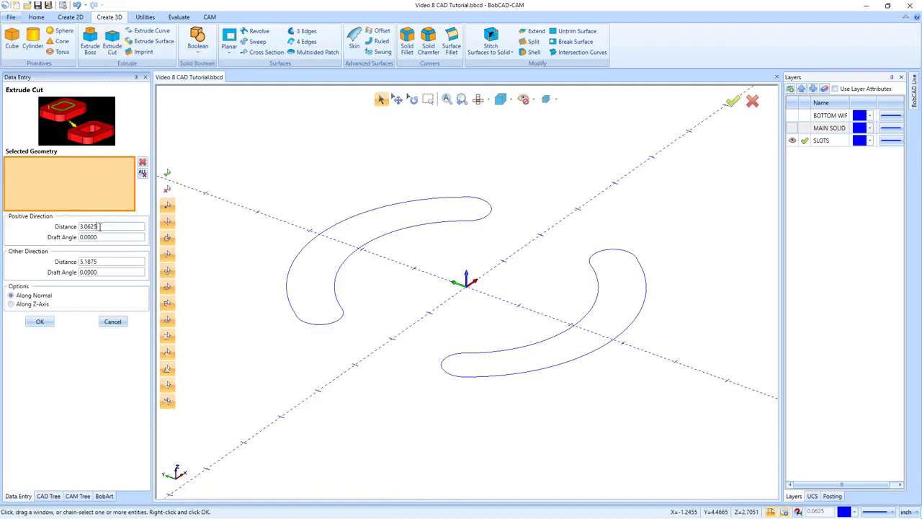
key(Tab)
key(BackSpace)
text(.75)
key(Return)
click(293, 313)
click(443, 373)
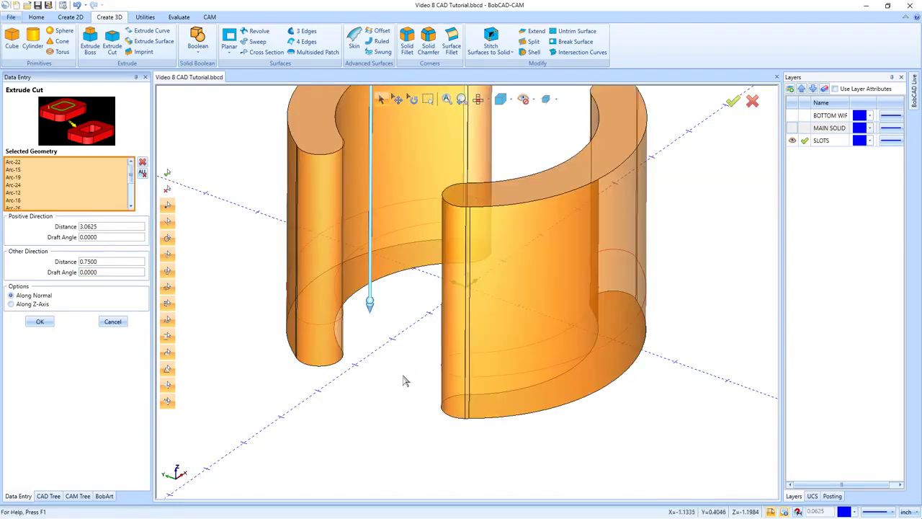
Show the MAIN SOLID layer, shorten the cut's positive distance to about 1.0, and apply the Extrude Cut
click(792, 127)
scroll(605, 307, down, 2)
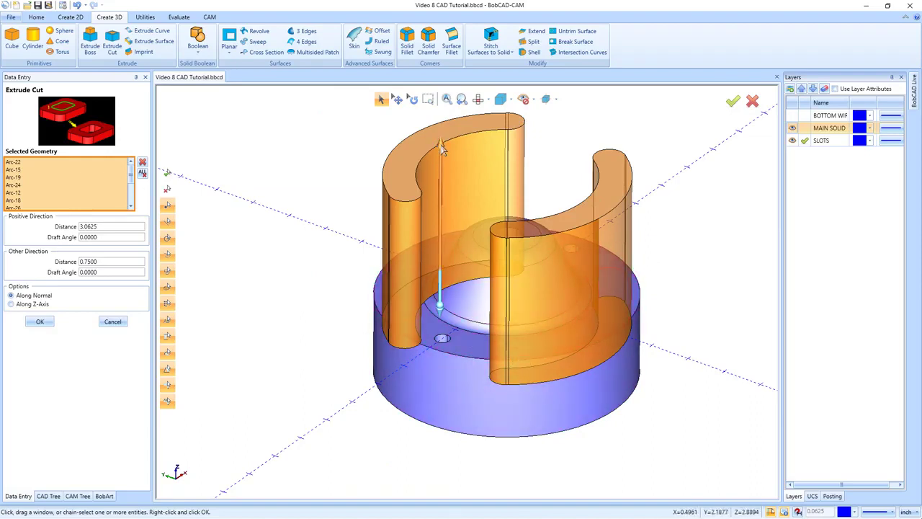
drag(440, 150, 443, 237)
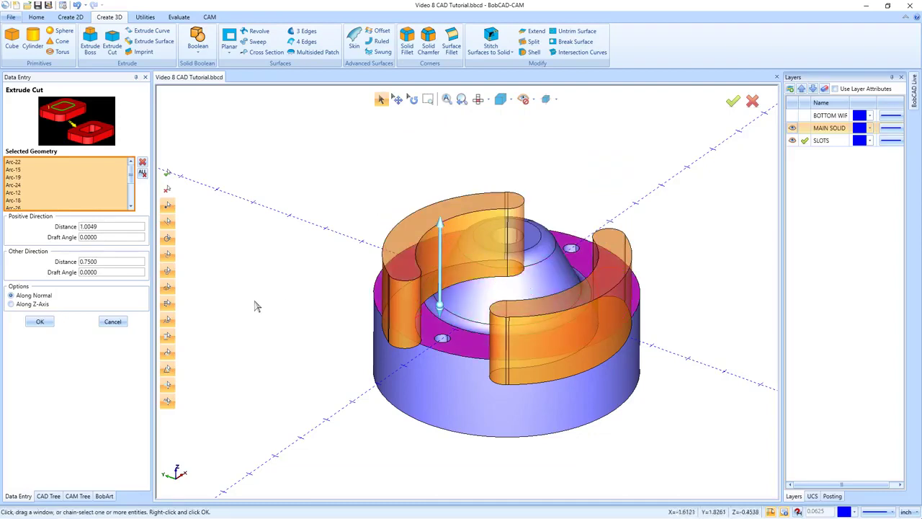
click(43, 323)
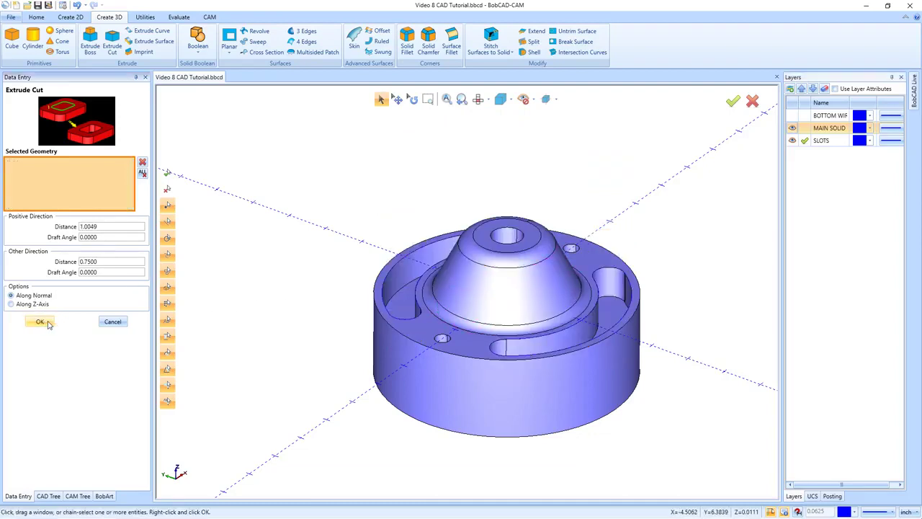
click(111, 322)
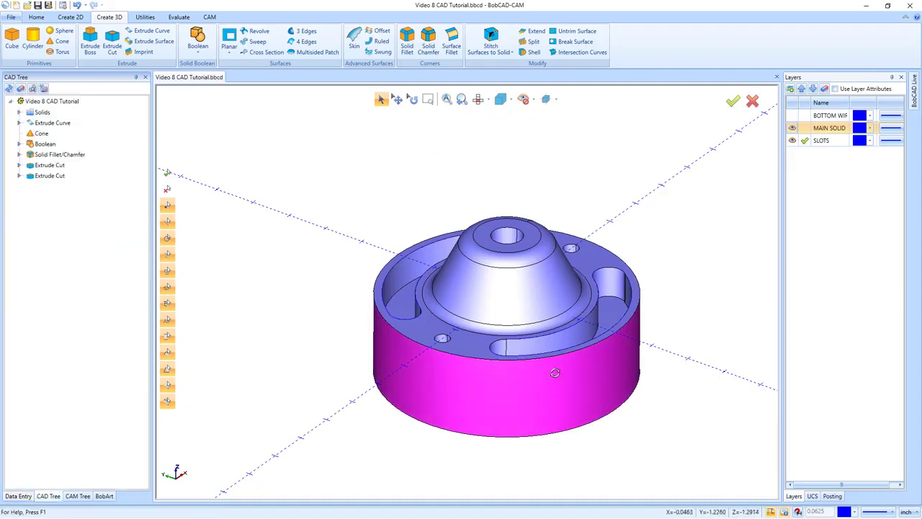
Make MAIN SOLID the active layer, hide the SLOTS layer, and inspect the finished part
mouse_move(550, 358)
middle_down()
mouse_move(559, 380)
mouse_move(551, 375)
middle_up()
middle_drag(302, 368, 547, 371)
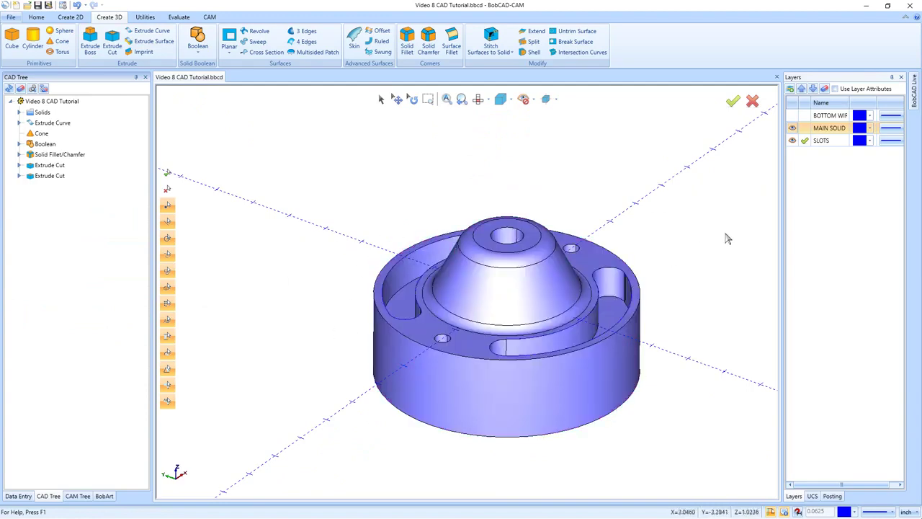
click(806, 129)
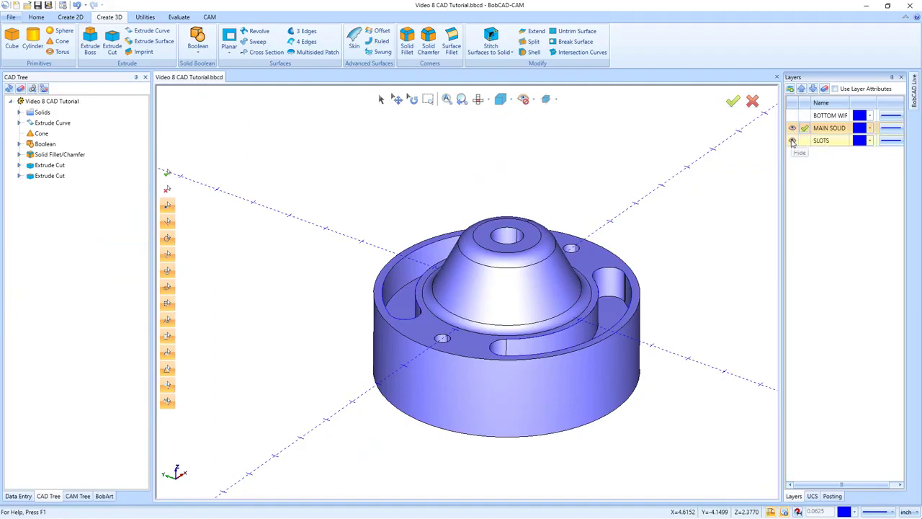
click(793, 141)
middle_drag(508, 325, 496, 353)
scroll(497, 353, up, 2)
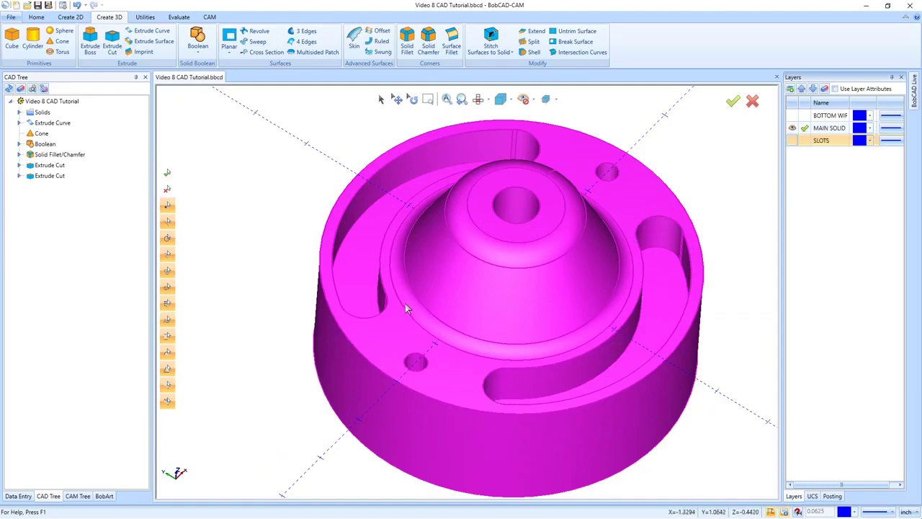
Start a Solid Chamfer of 0.0310 and select all the top edges of the back-left curved slot
click(428, 43)
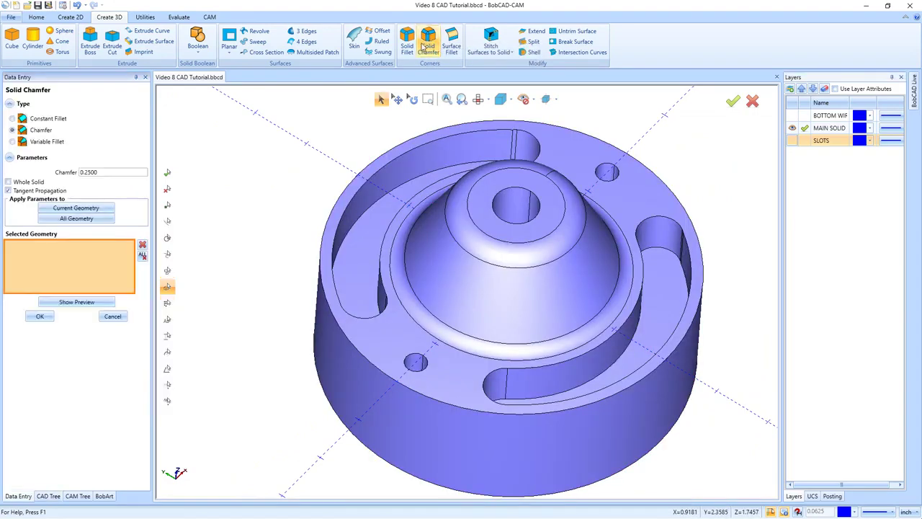
drag(93, 170, 72, 172)
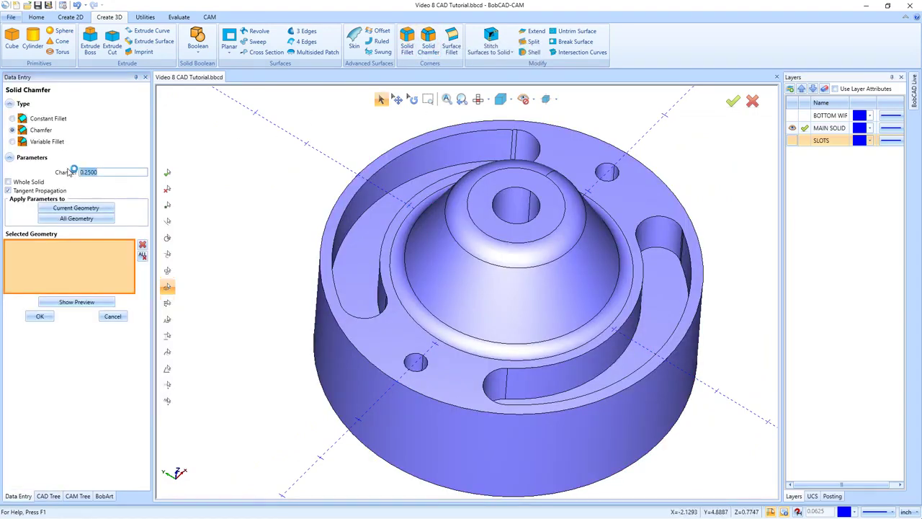
key(BackSpace)
click(350, 207)
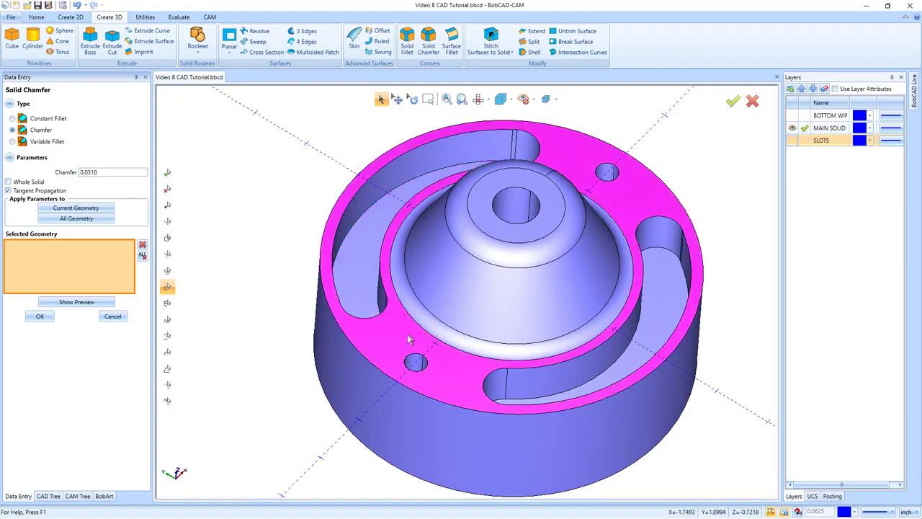
middle_drag(411, 336, 409, 330)
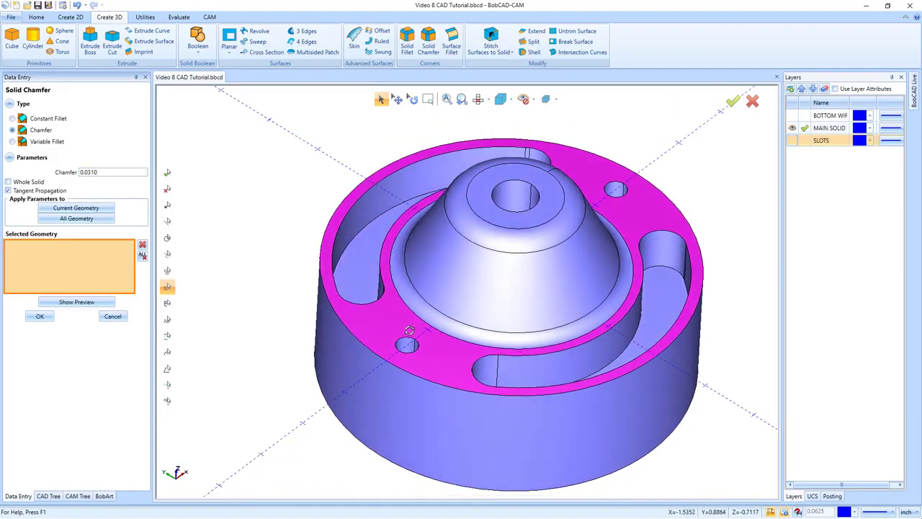
click(339, 242)
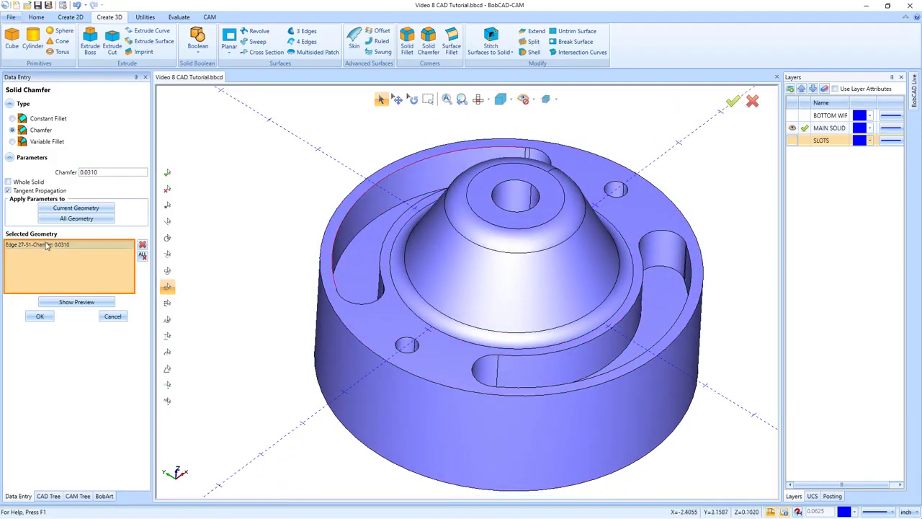
click(366, 307)
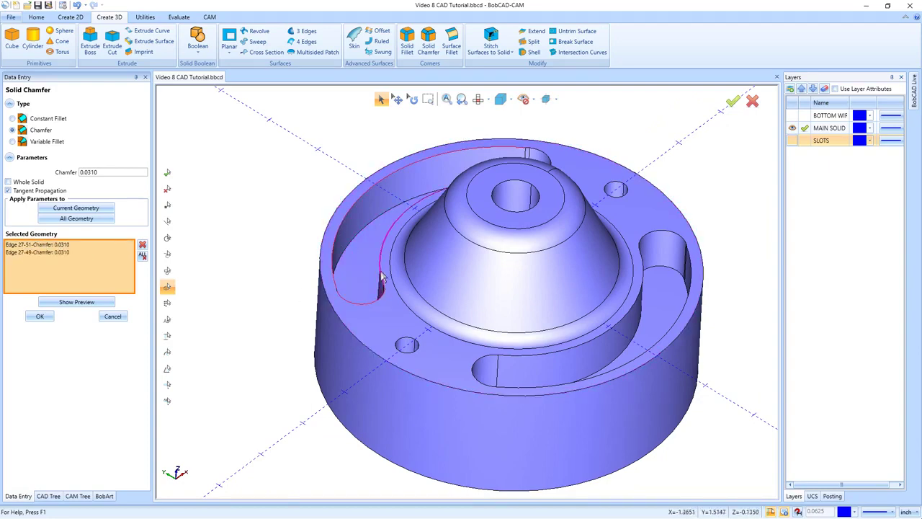
click(384, 277)
click(534, 154)
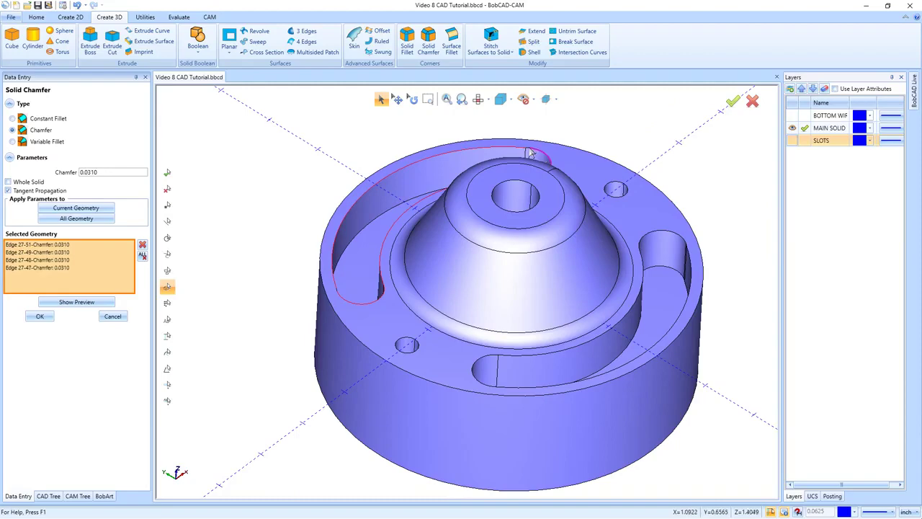
click(469, 196)
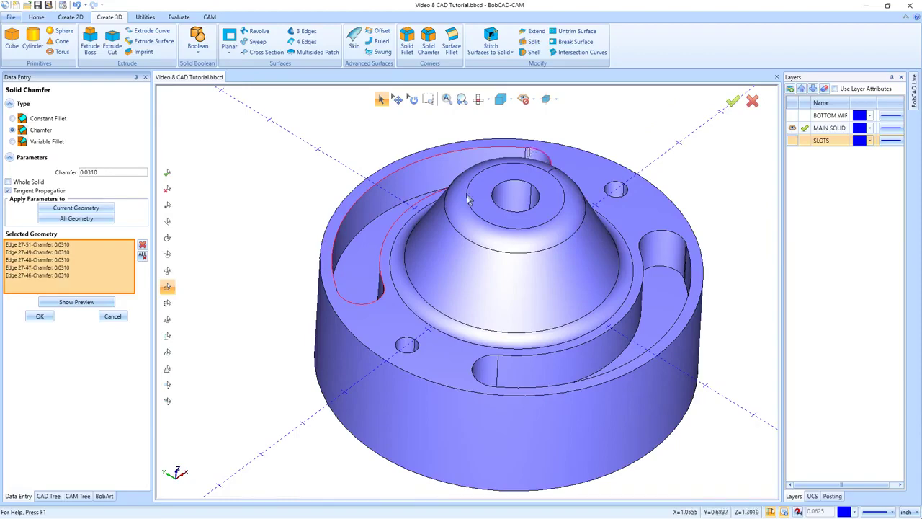
scroll(338, 291, up, 4)
click(341, 293)
Add the top edges of the two small base holes and the cone's center hole to the chamfer selection
scroll(364, 352, down, 5)
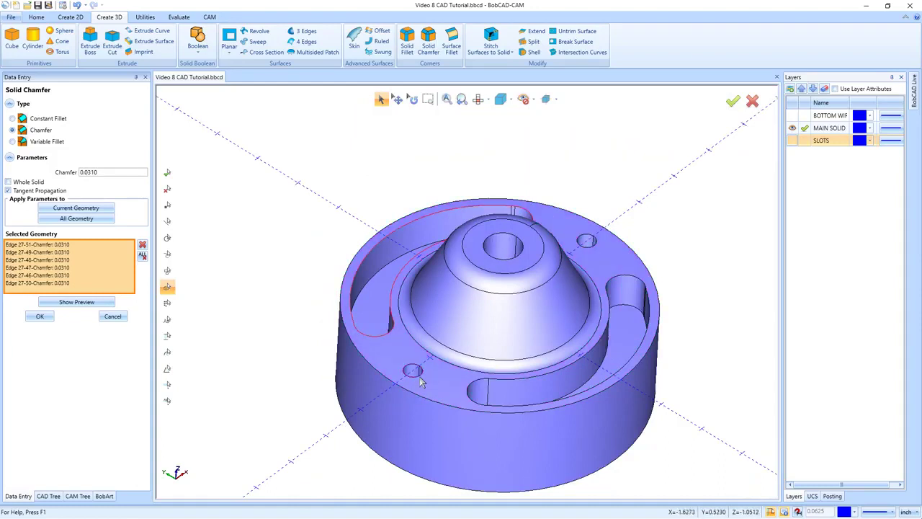
click(503, 258)
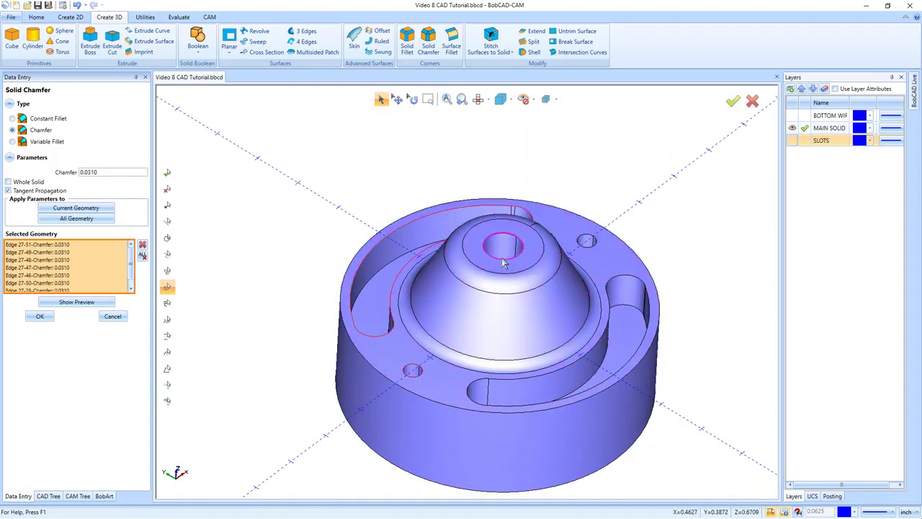
click(585, 248)
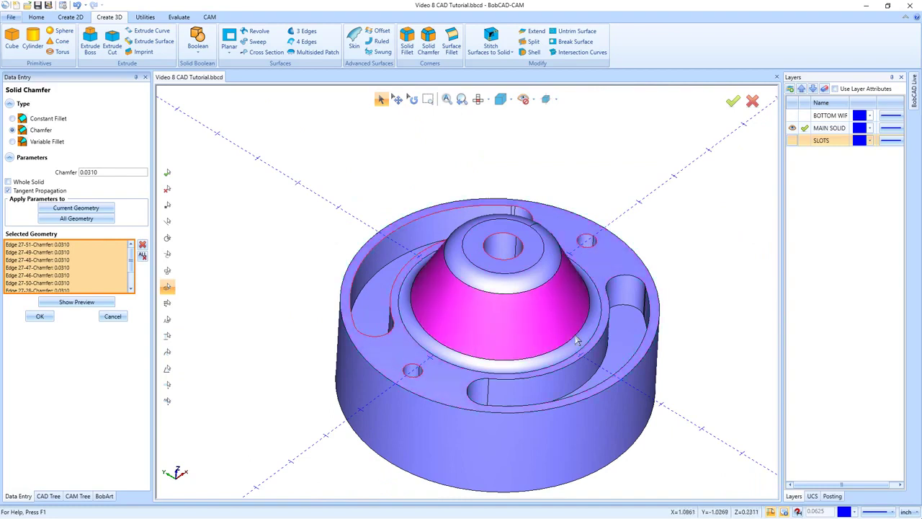
Add the top edges of the front-right curved slot to the selection, preview the result, and apply the chamfer
click(514, 393)
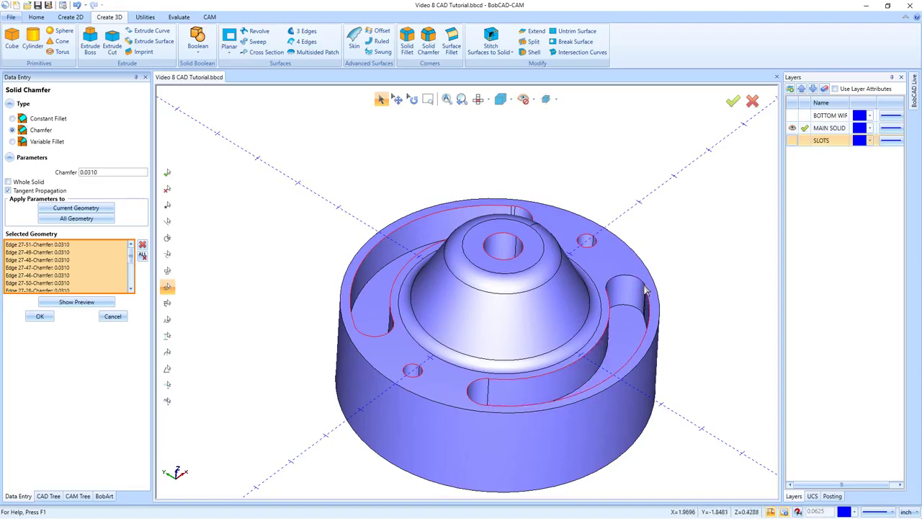
scroll(645, 290, up, 2)
scroll(641, 285, up, 2)
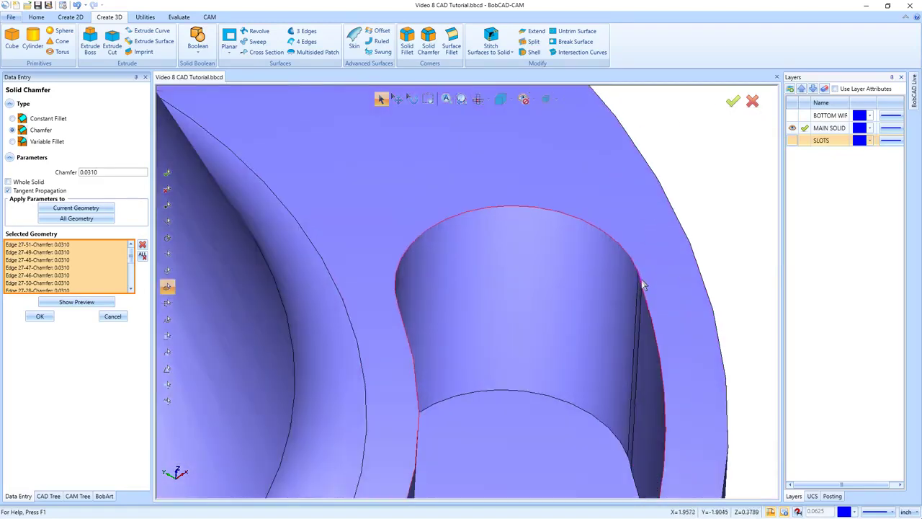
scroll(667, 296, down, 5)
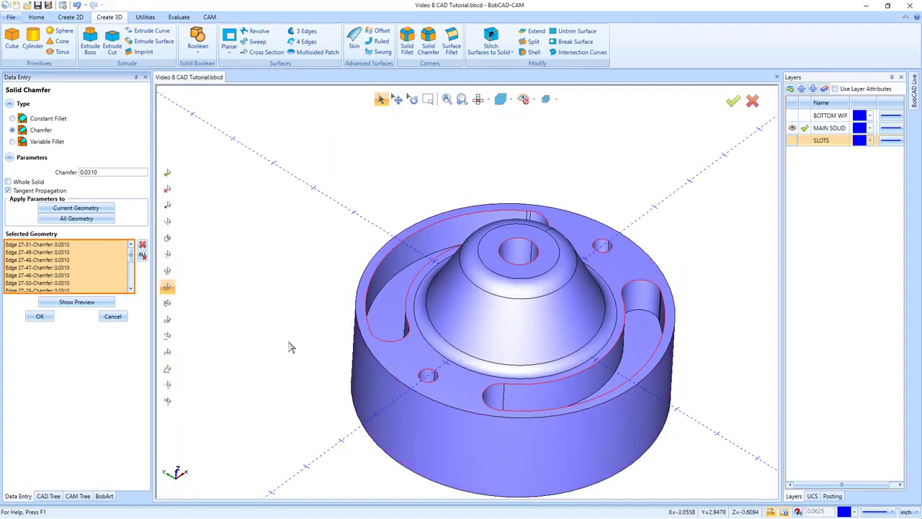
click(77, 303)
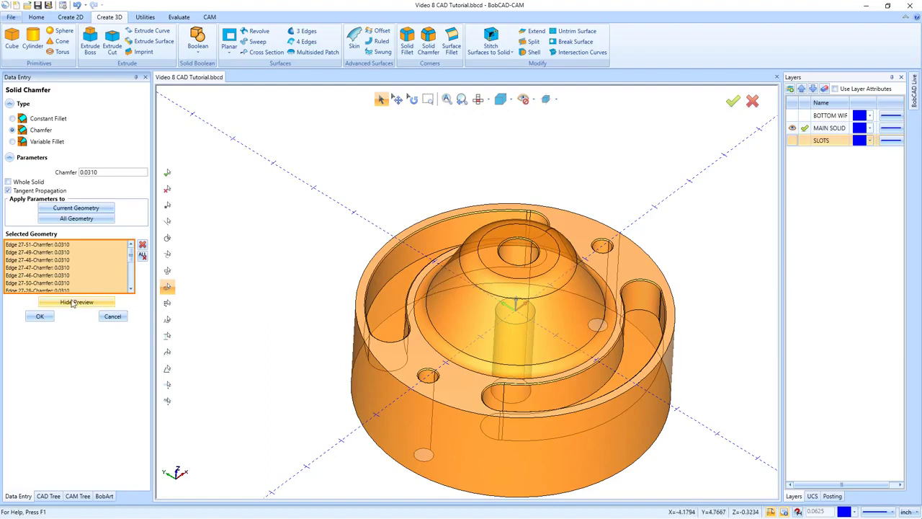
click(39, 316)
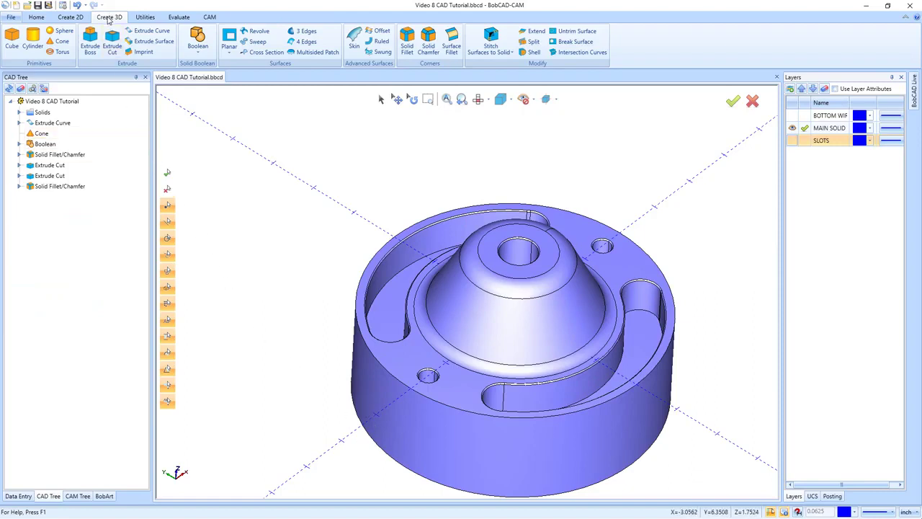
Create a torus around the base with major radius 3, minor radius 0.15 and origin Z at -0.875
click(62, 52)
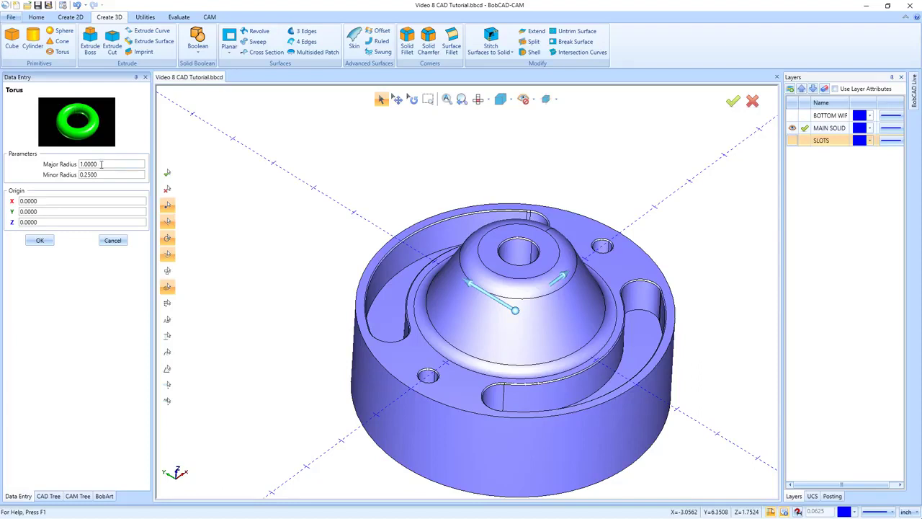
drag(101, 165, 74, 168)
text(3)
drag(102, 174, 67, 178)
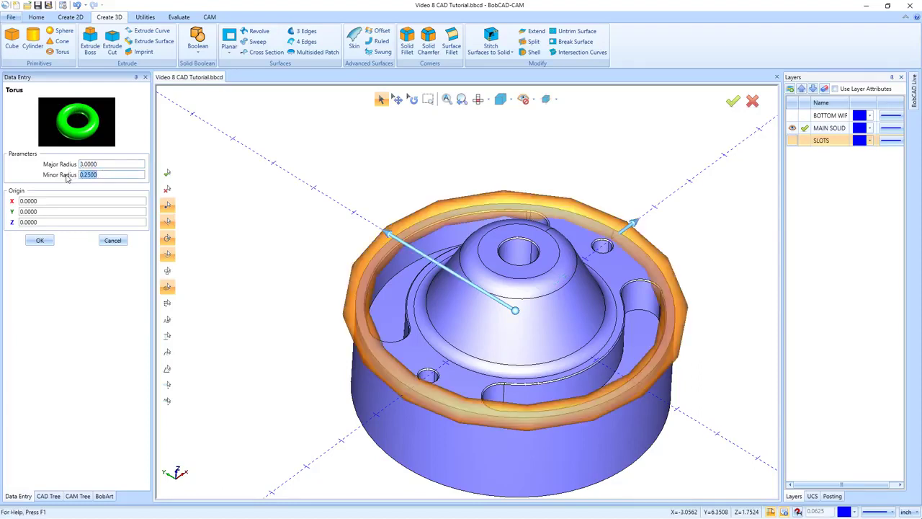
key(BackSpace)
click(44, 202)
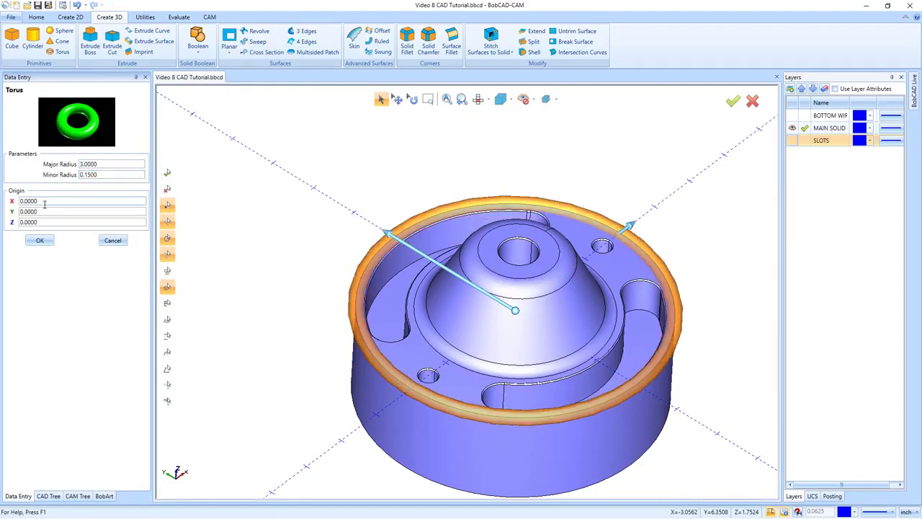
drag(44, 223, 16, 224)
key(BackSpace)
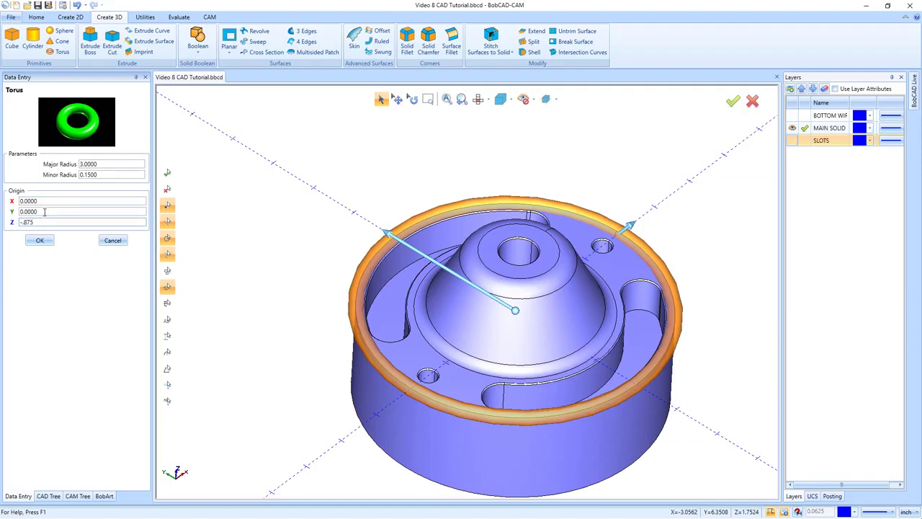
click(44, 211)
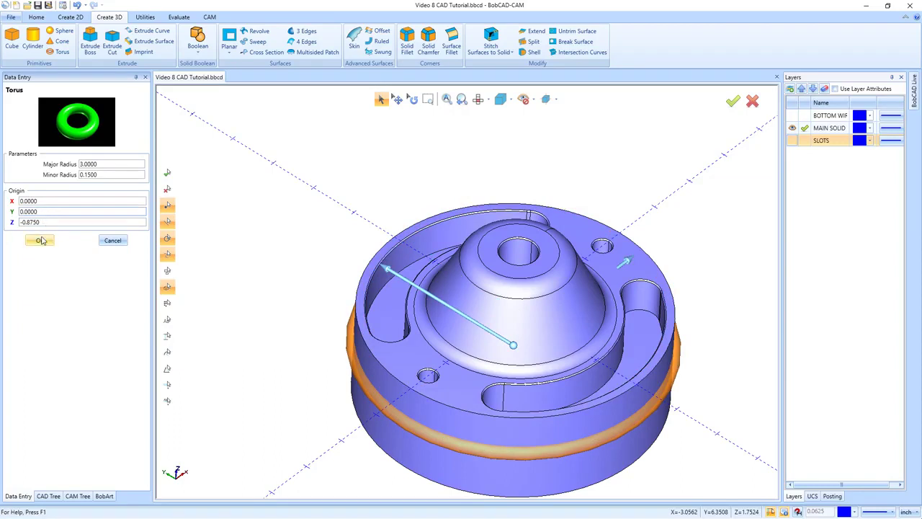
click(40, 241)
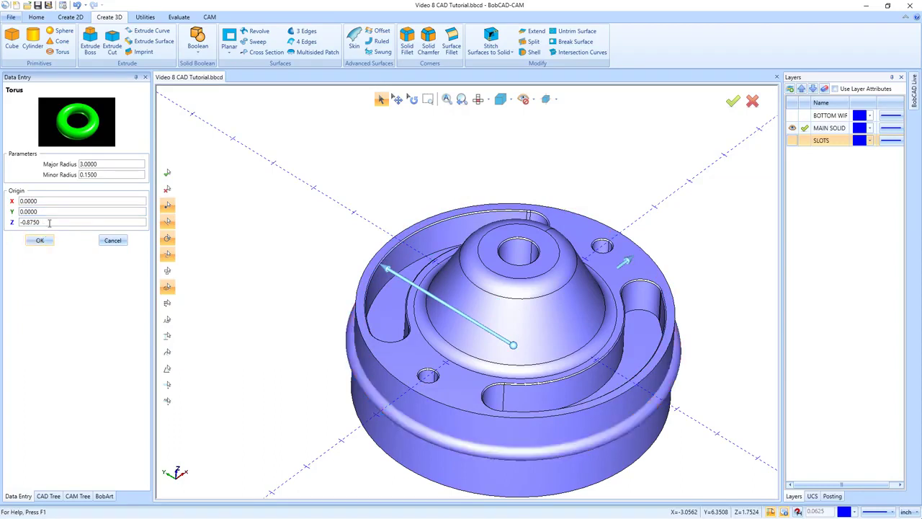
Create a second torus of the same size with its origin Z at -1.25
drag(42, 222, 11, 222)
text(-1.25)
click(47, 212)
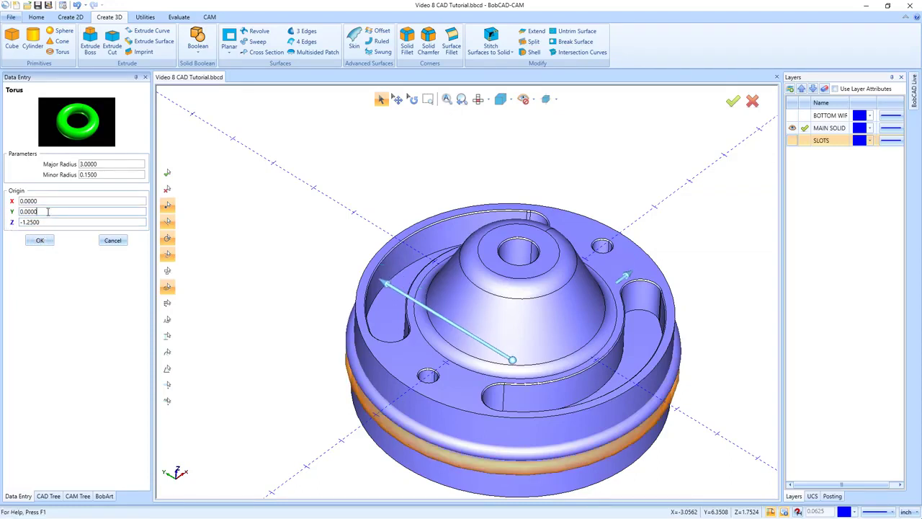
click(41, 241)
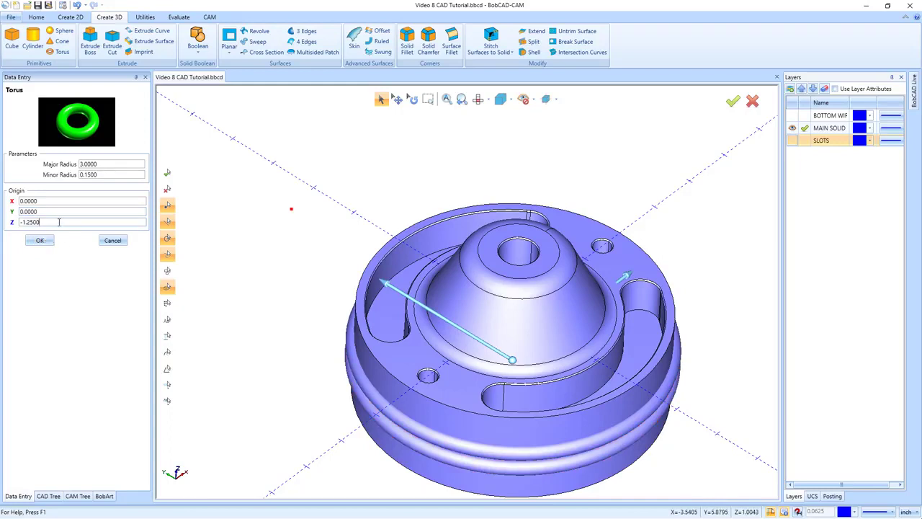
Create a third torus of the same size with its origin Z at -1.625, then finish the Torus command
drag(53, 224, 12, 227)
text(-1.625)
click(40, 211)
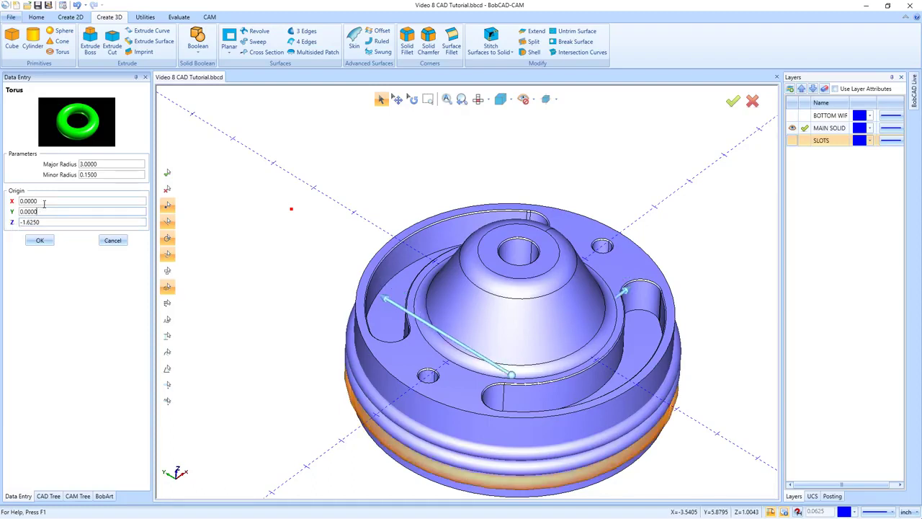
click(41, 241)
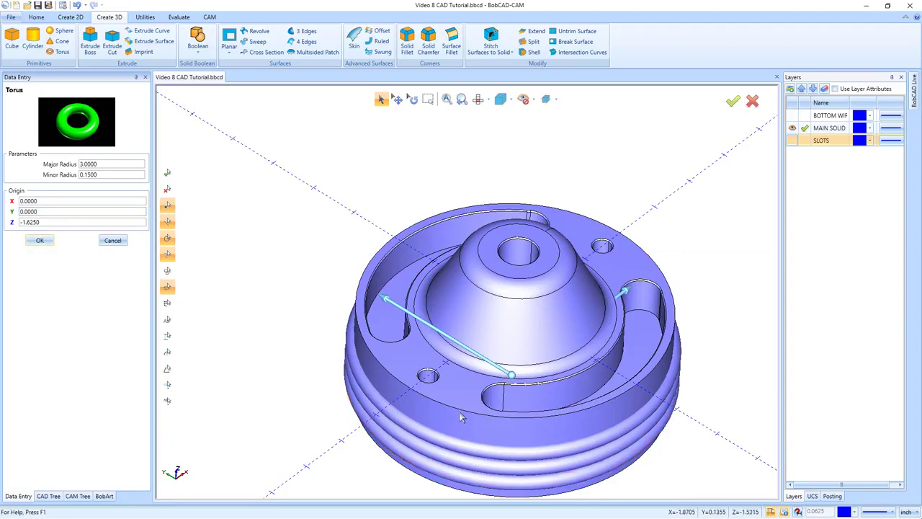
middle_drag(465, 415, 468, 389)
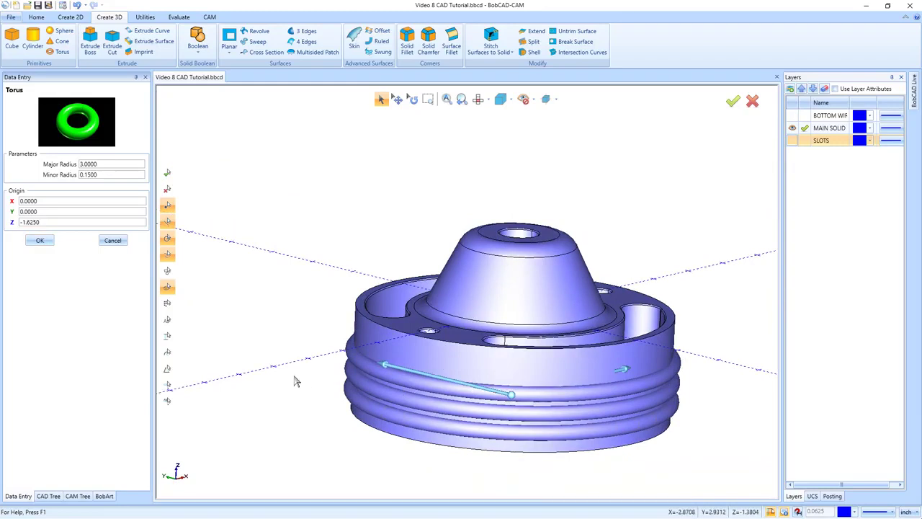
click(113, 240)
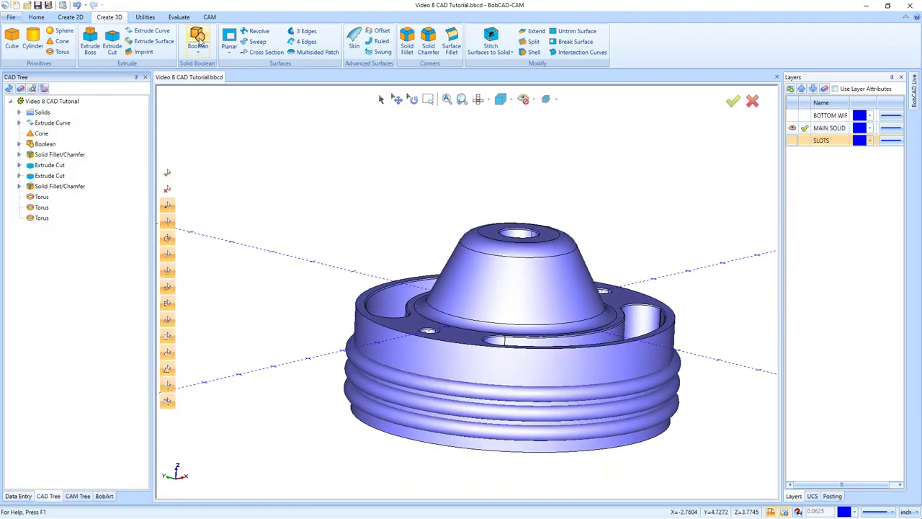
Subtract the three tori from the main solid with a Boolean operation, previewing the grooves before applying it
click(198, 34)
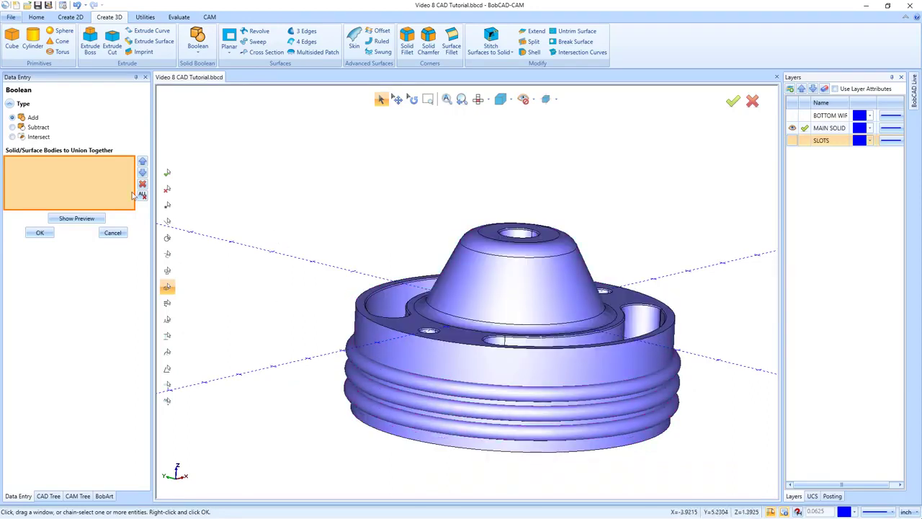
click(12, 127)
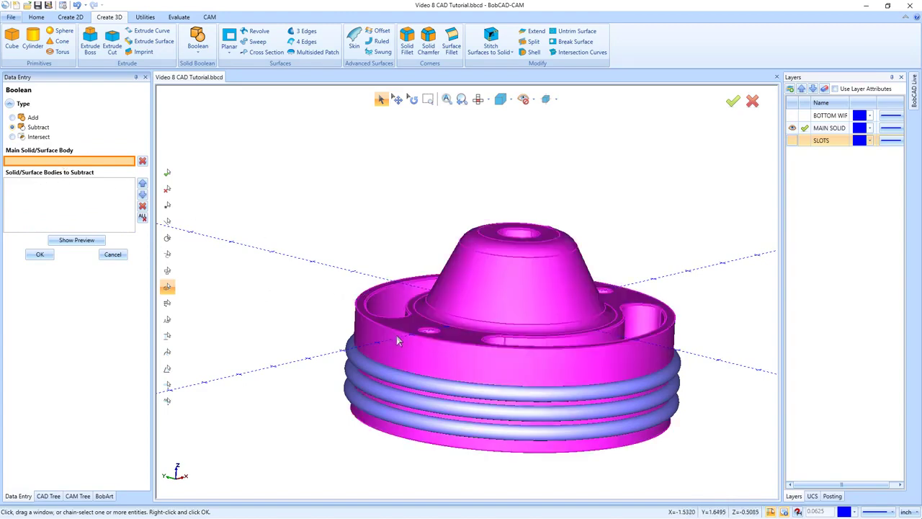
click(399, 340)
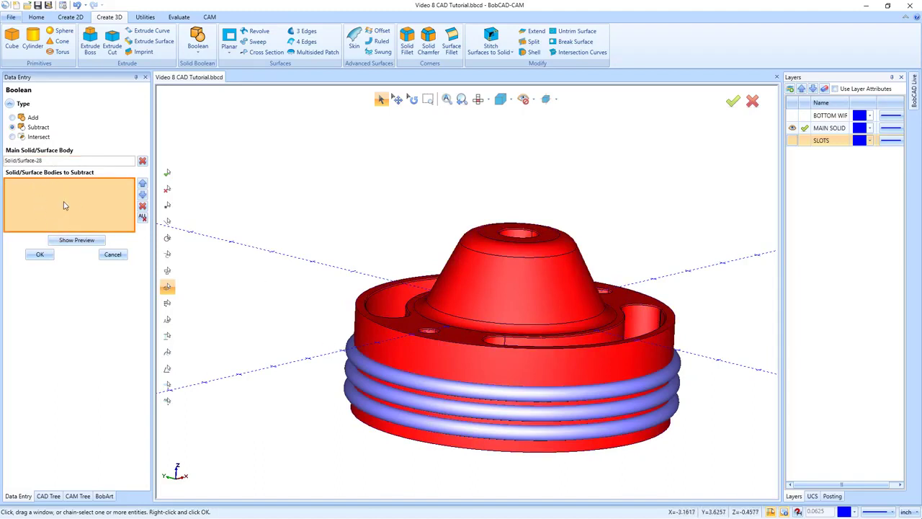
click(353, 353)
click(352, 379)
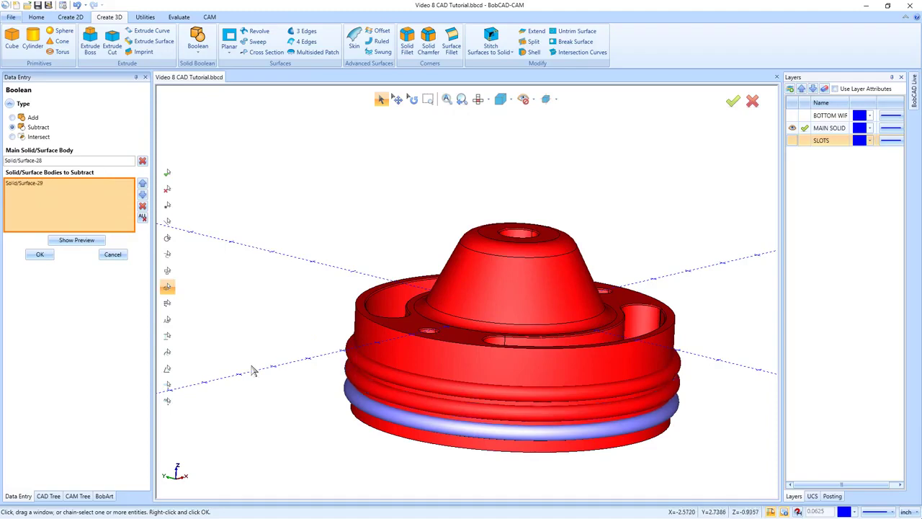
click(346, 400)
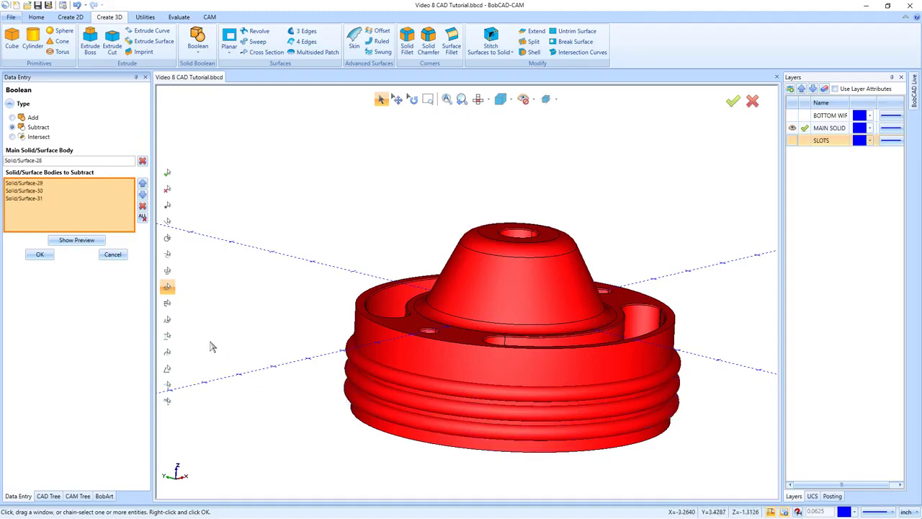
click(85, 241)
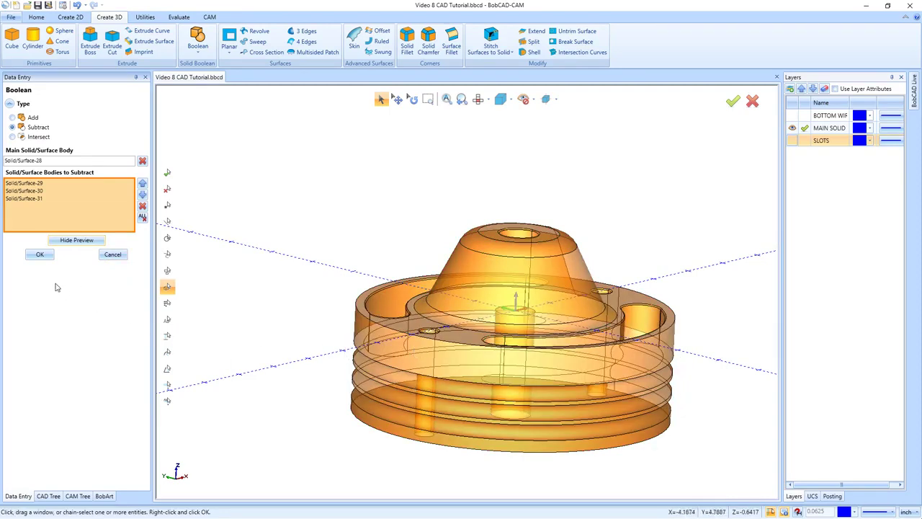
click(41, 258)
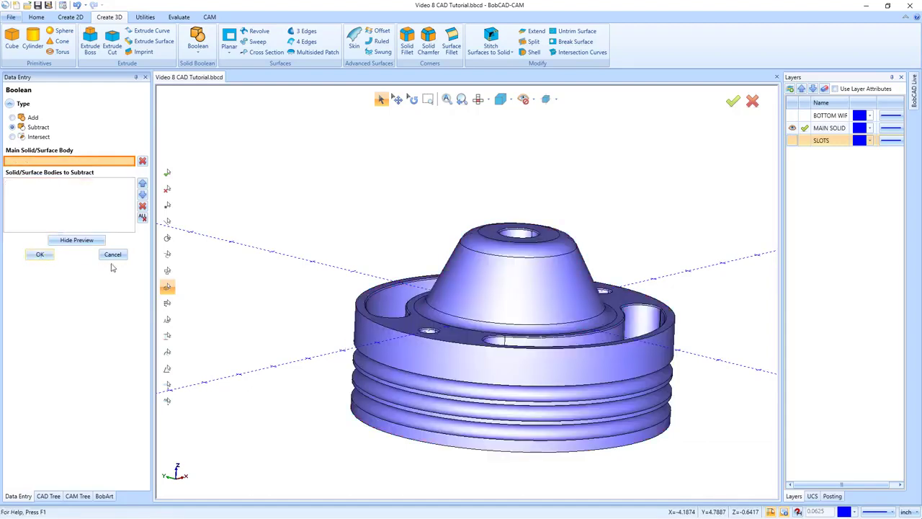
Close the Boolean command and turn the part over to show its flat underside
click(113, 255)
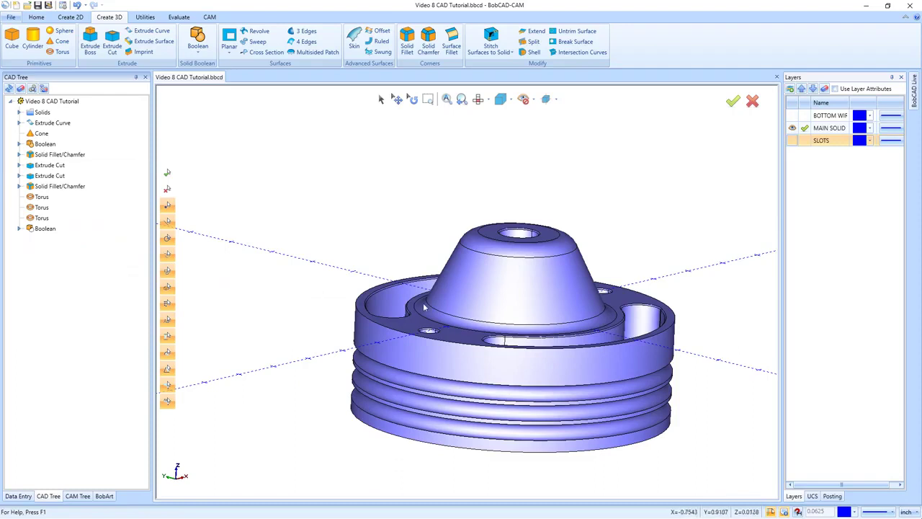
click(500, 99)
click(533, 140)
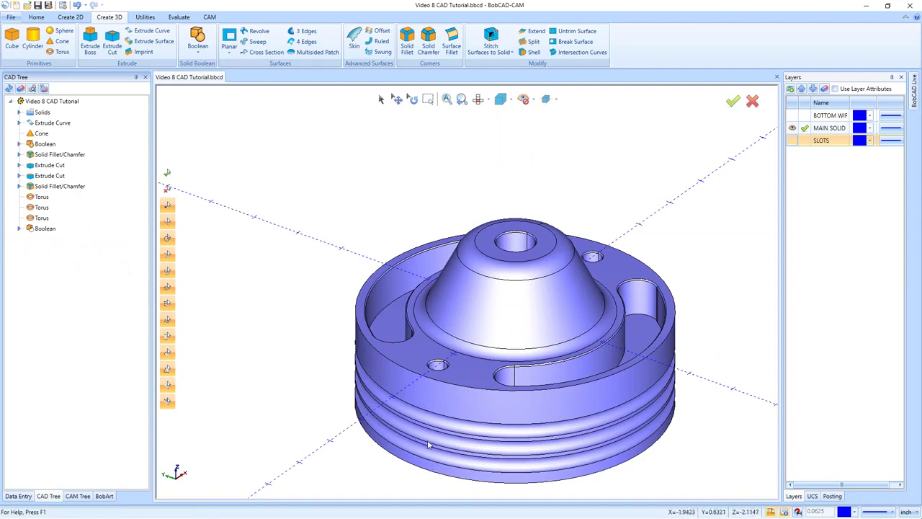
middle_drag(448, 437, 441, 362)
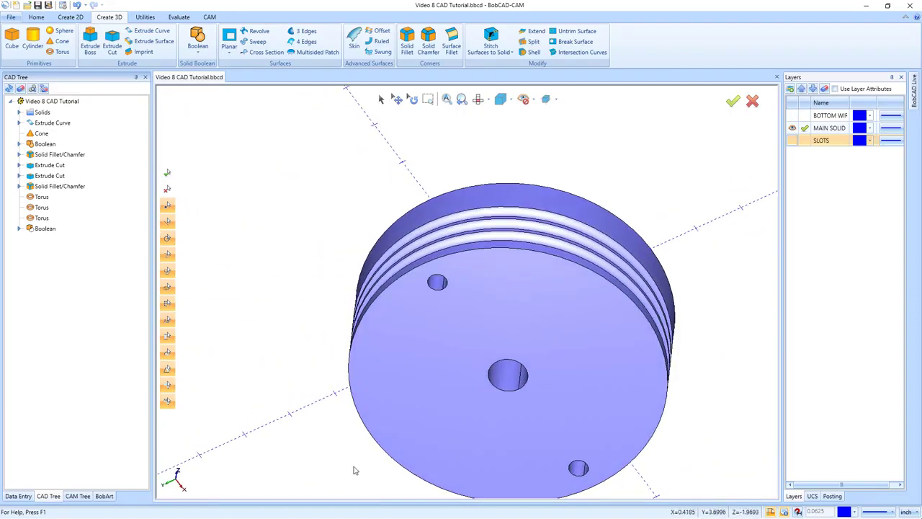
Start a full-circle arc with its center Z at -1 and a radius of 2.8
click(70, 17)
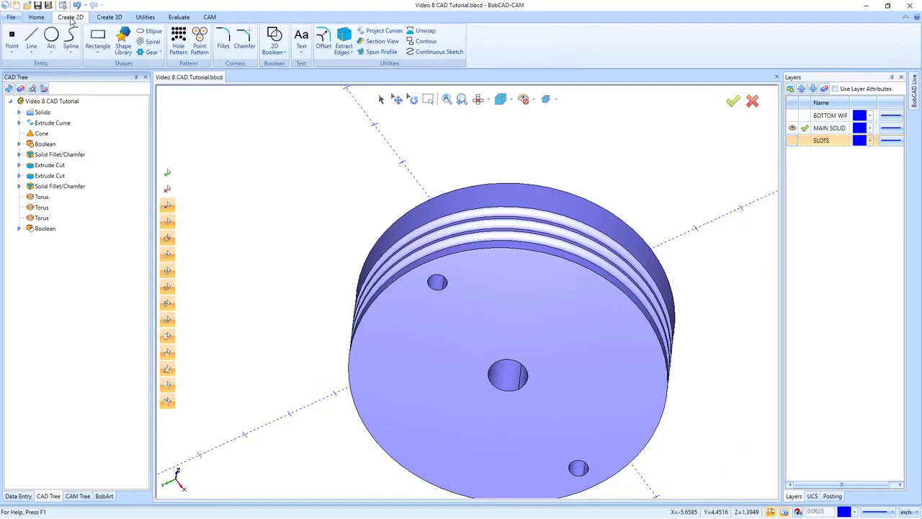
click(51, 40)
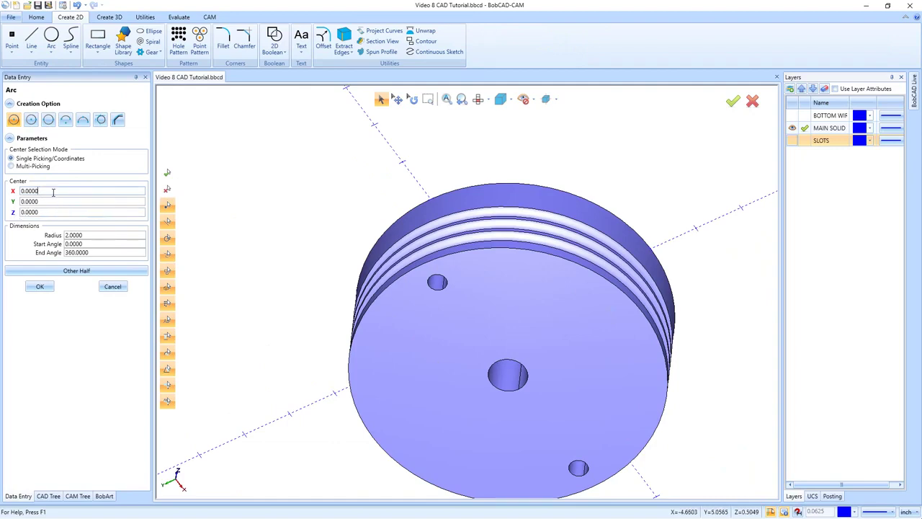
drag(52, 212, 20, 213)
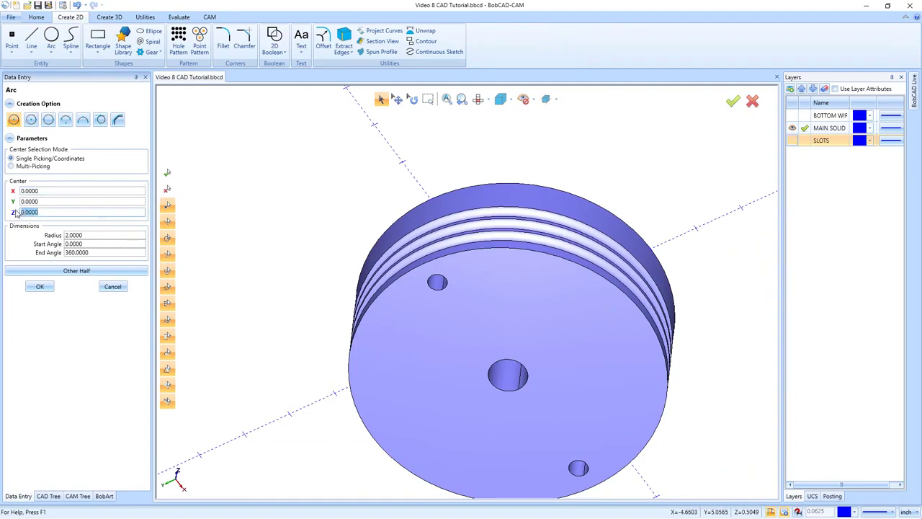
text(-1)
click(43, 202)
drag(93, 236, 55, 230)
text(2)
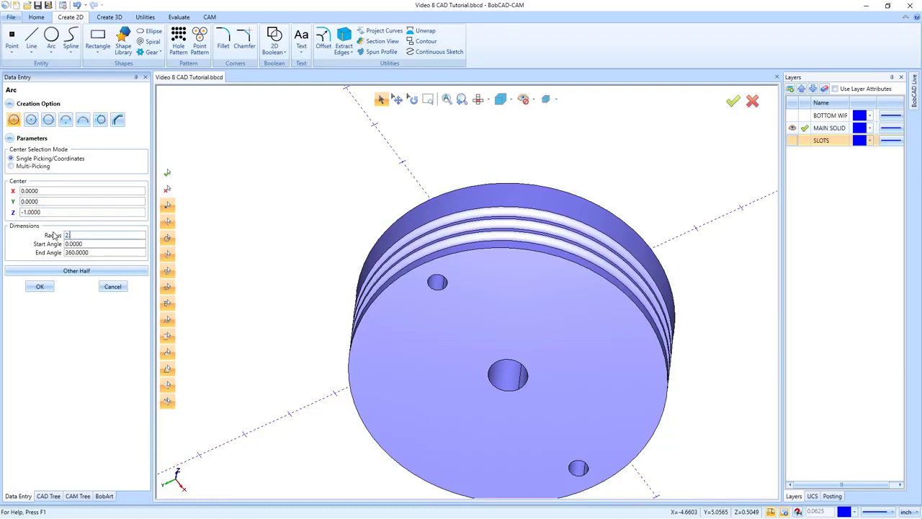
text(.8)
click(92, 244)
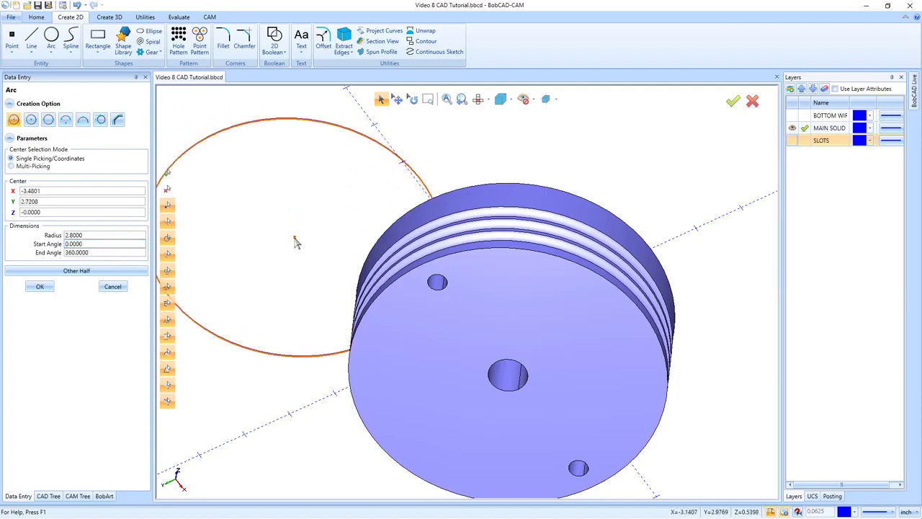
click(294, 240)
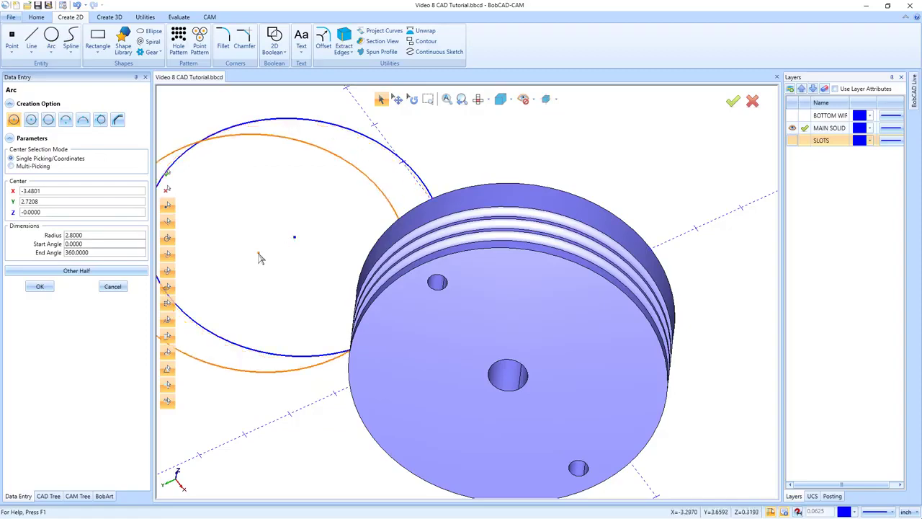
Show the part in wireframe and create the circle centered at X 0, Y 0, Z -1, then finish the Arc command
key(ctrl+w)
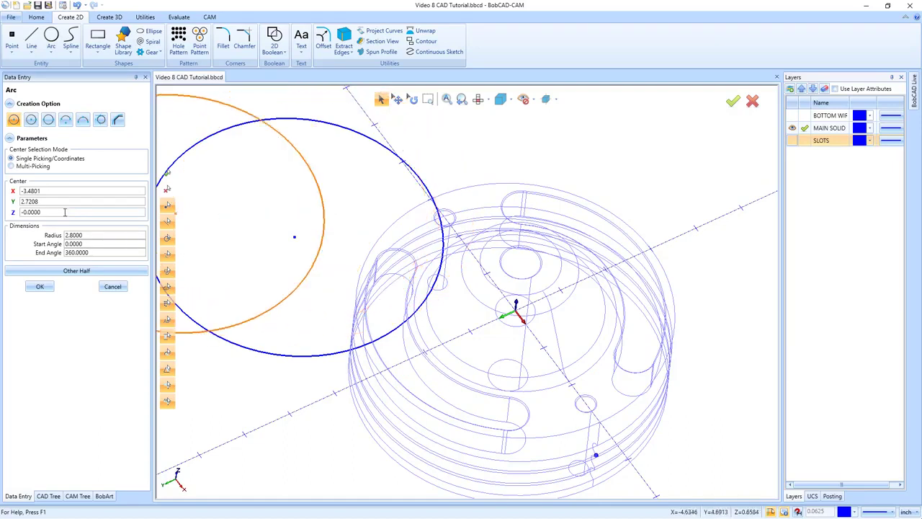
drag(43, 191, 5, 191)
text(0)
click(45, 201)
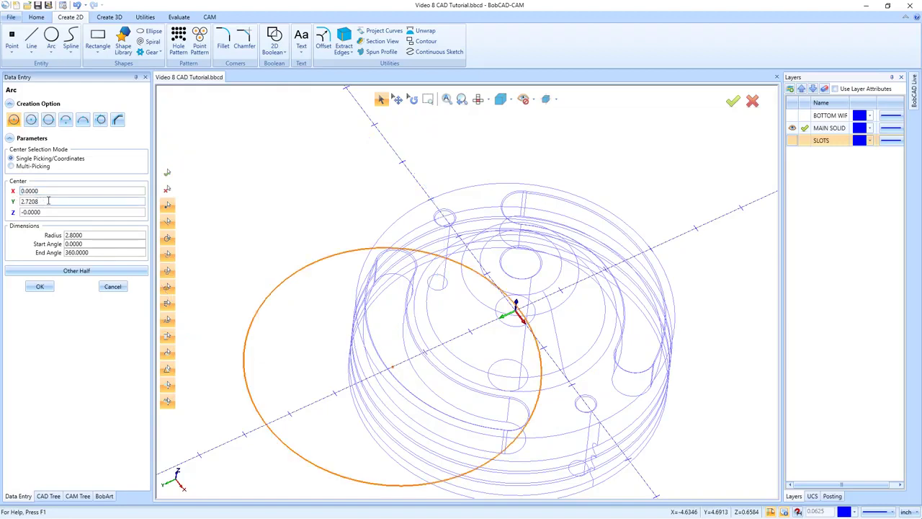
drag(48, 201, 12, 206)
text(0)
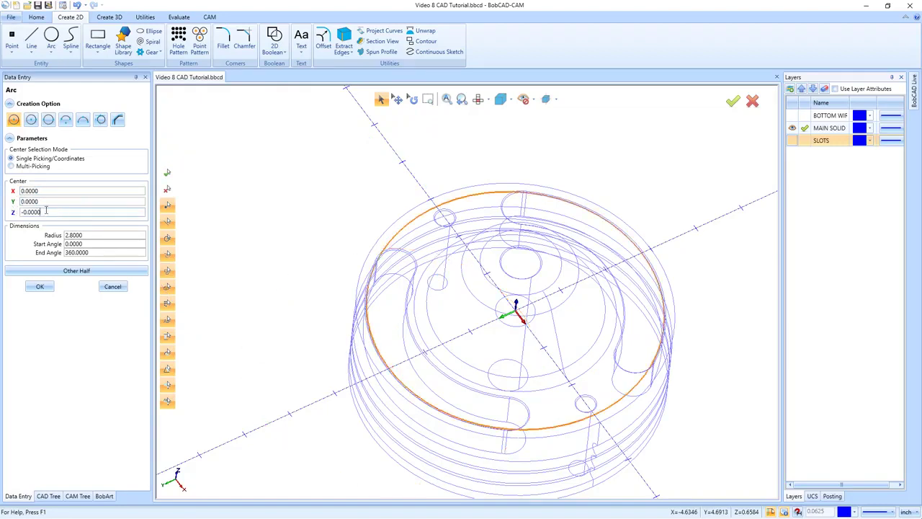
drag(45, 209, 15, 219)
text(-1)
click(50, 202)
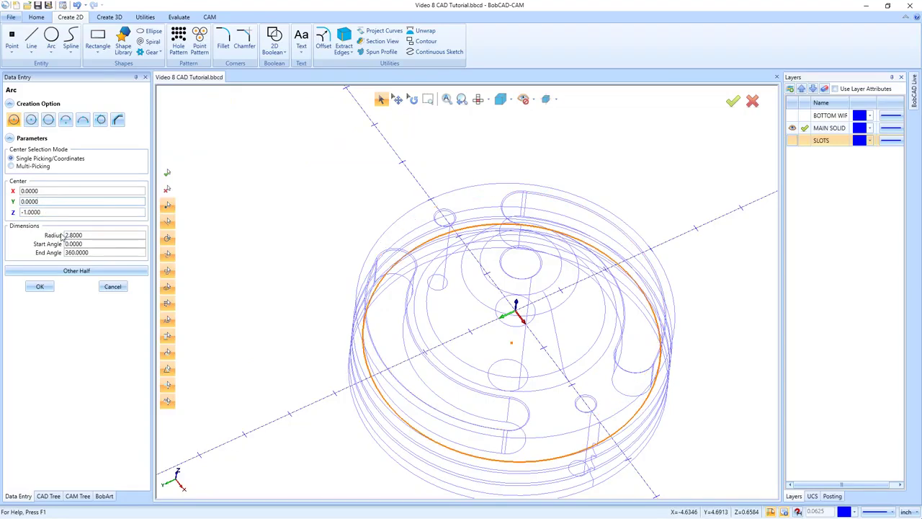
click(41, 287)
click(112, 288)
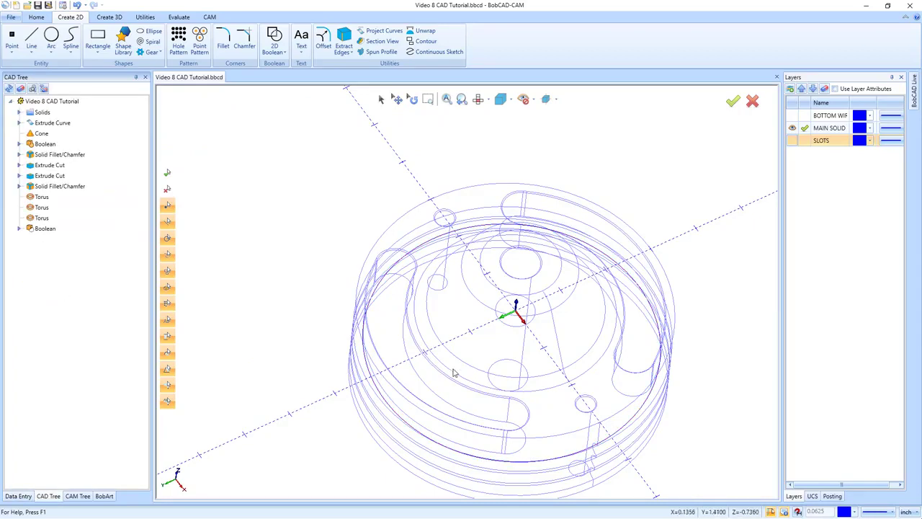
Start an Extrude Cut, exclude solids from selection, and pick the 2.8 radius circle inside the base as its geometry
middle_drag(451, 374, 524, 310)
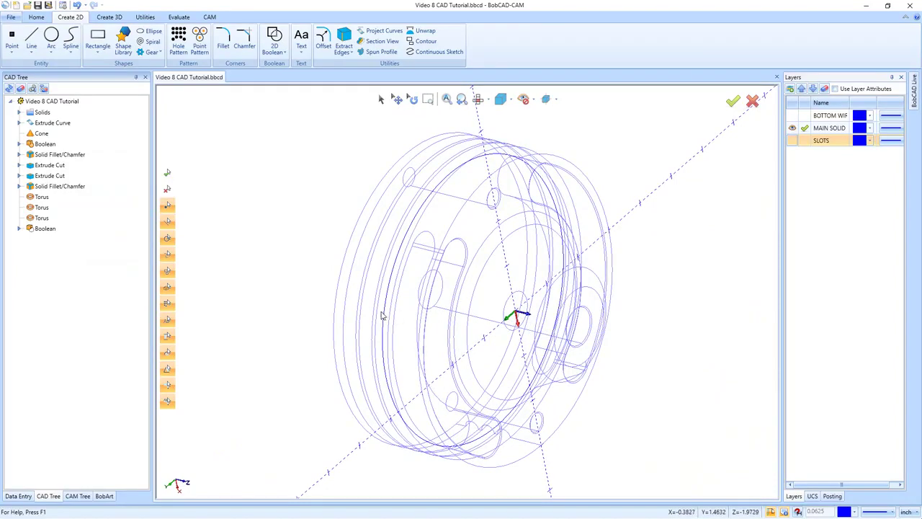
middle_drag(617, 292, 390, 377)
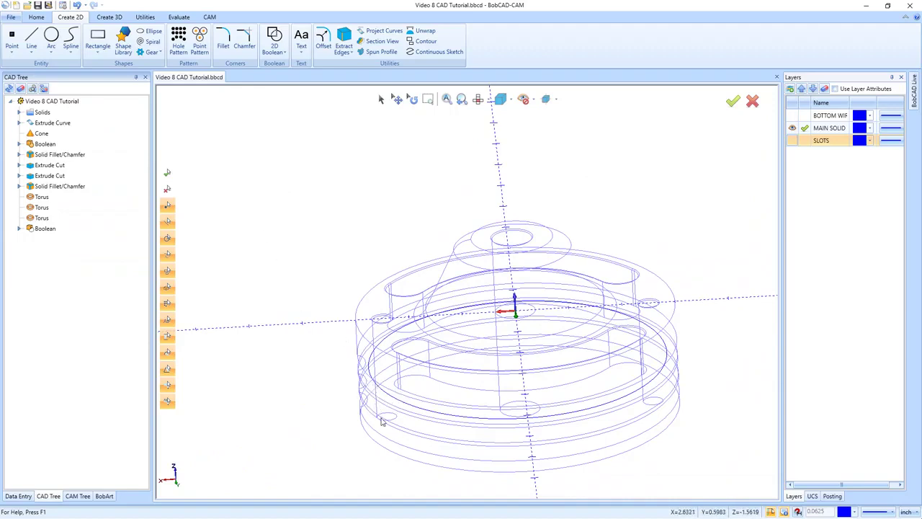
click(110, 17)
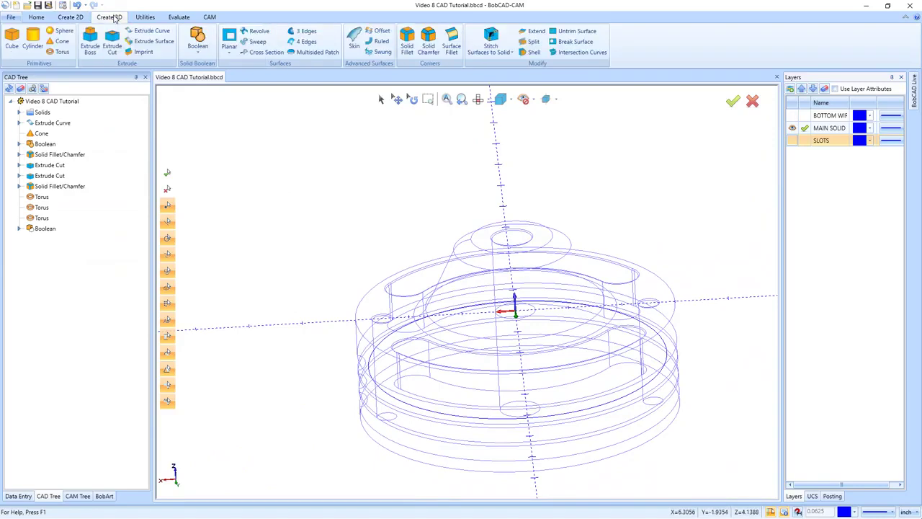
click(112, 43)
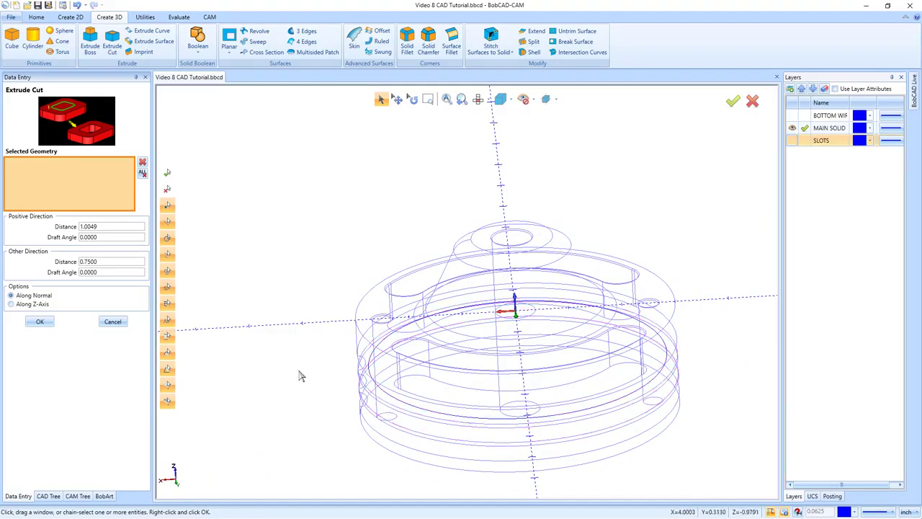
click(38, 17)
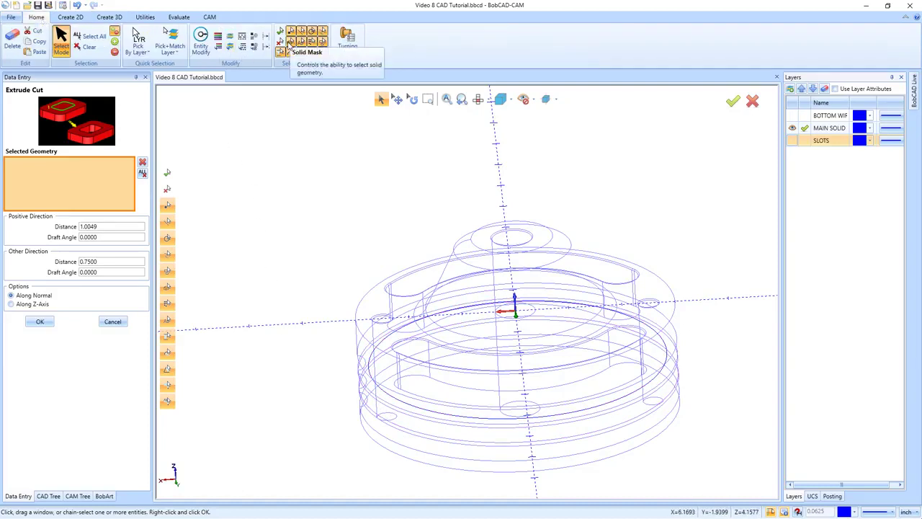
click(292, 42)
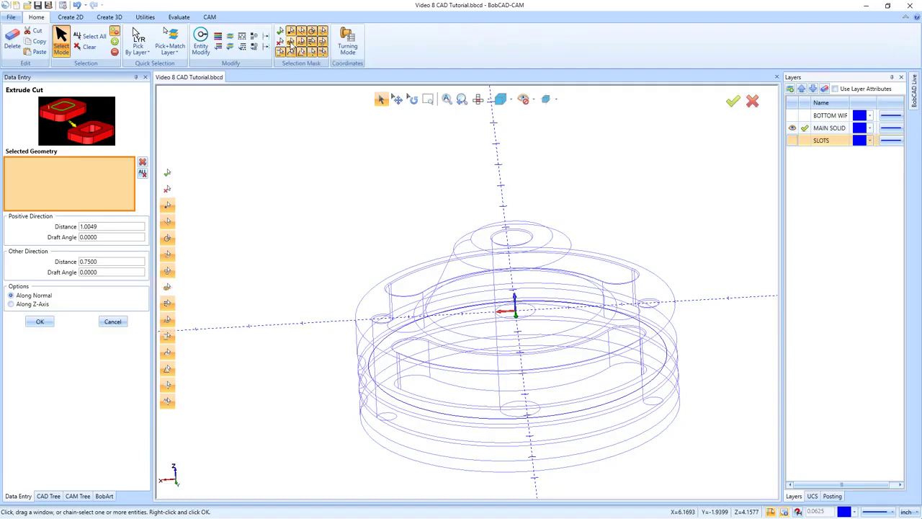
click(291, 42)
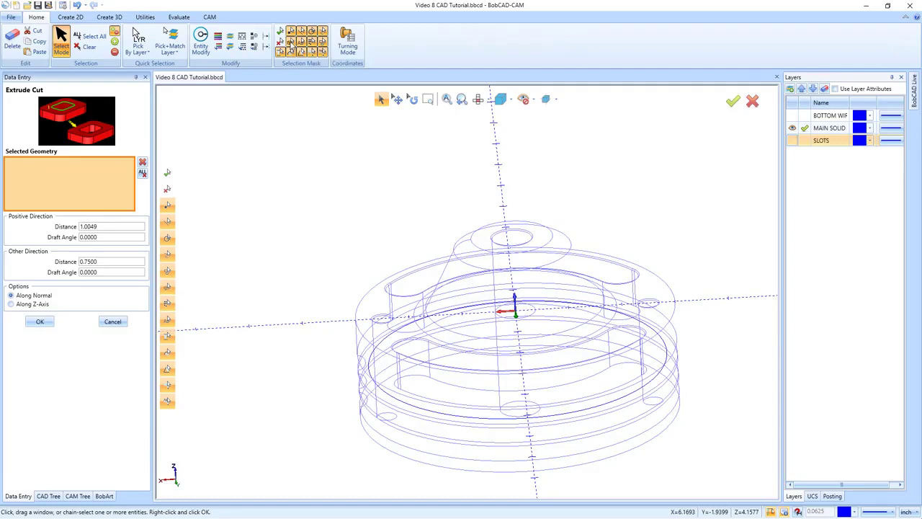
click(167, 287)
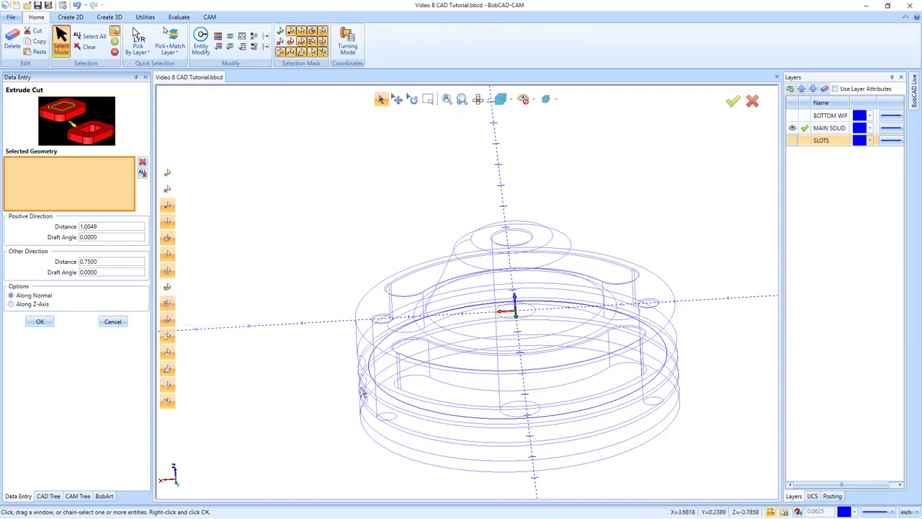
click(435, 416)
Cut the circle through the underside with positive distance 0 and other-direction distance 2.627, then finish the command and return to shaded display
drag(101, 228, 67, 228)
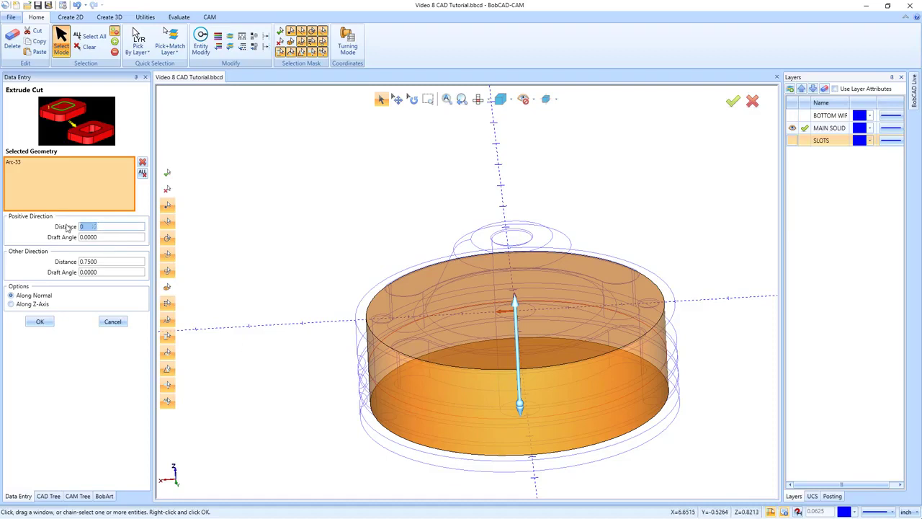
text(0)
click(103, 238)
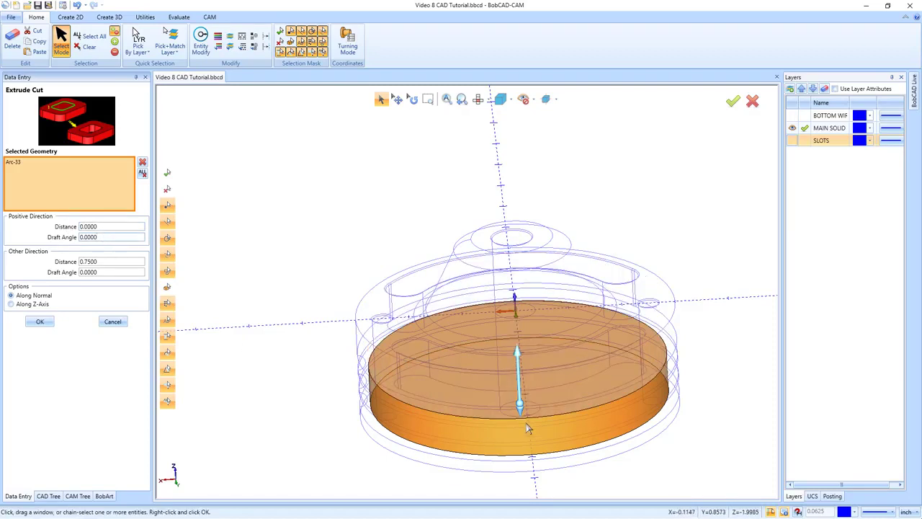
drag(521, 414, 530, 494)
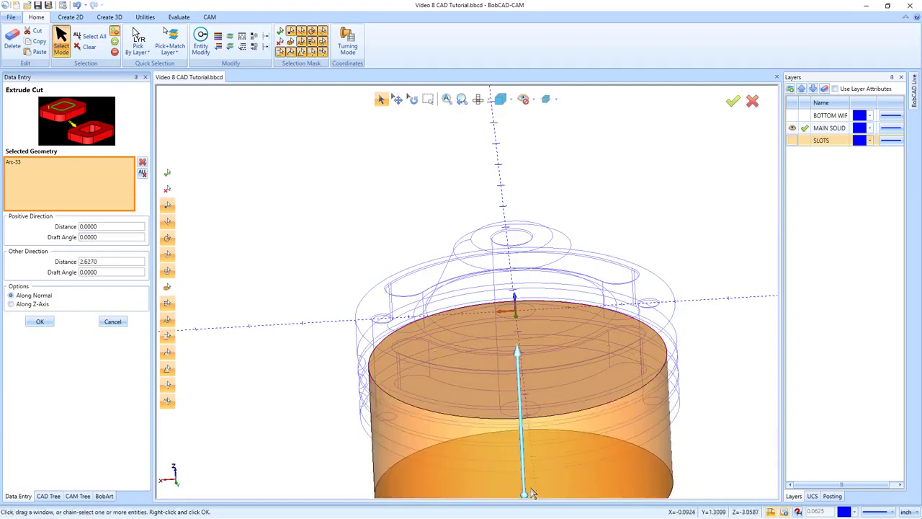
click(40, 322)
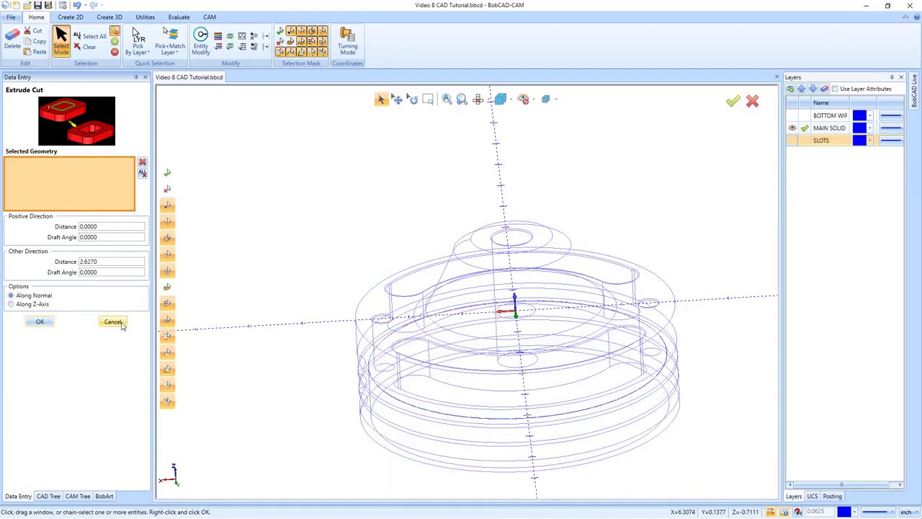
click(121, 324)
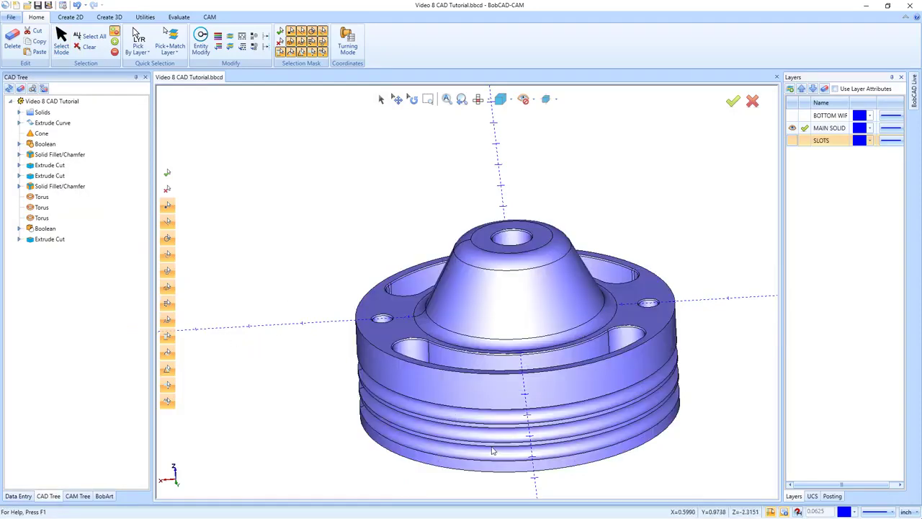
Examine the hollowed underside and the whole part from several angles, ending in an isometric view
middle_drag(496, 448, 482, 416)
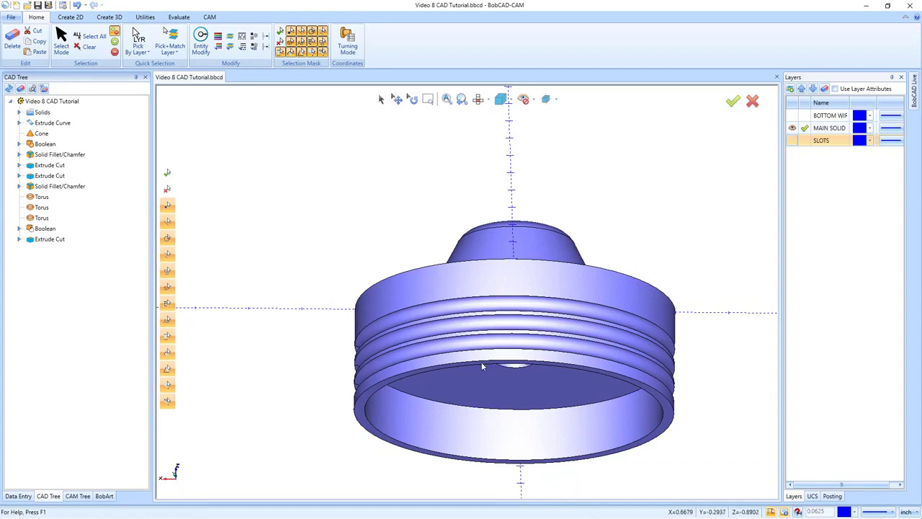
mouse_move(485, 365)
middle_down()
mouse_move(483, 320)
mouse_move(519, 310)
mouse_move(495, 305)
mouse_move(488, 415)
middle_up()
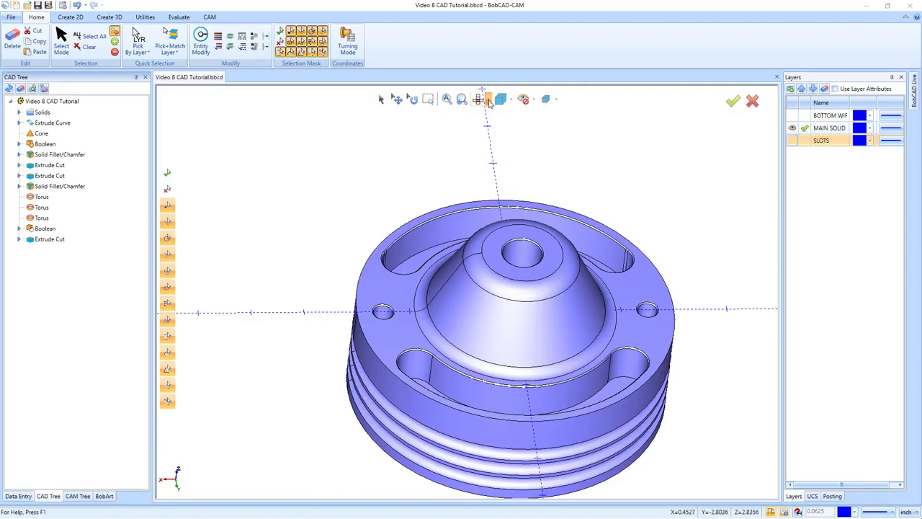
click(488, 99)
click(532, 140)
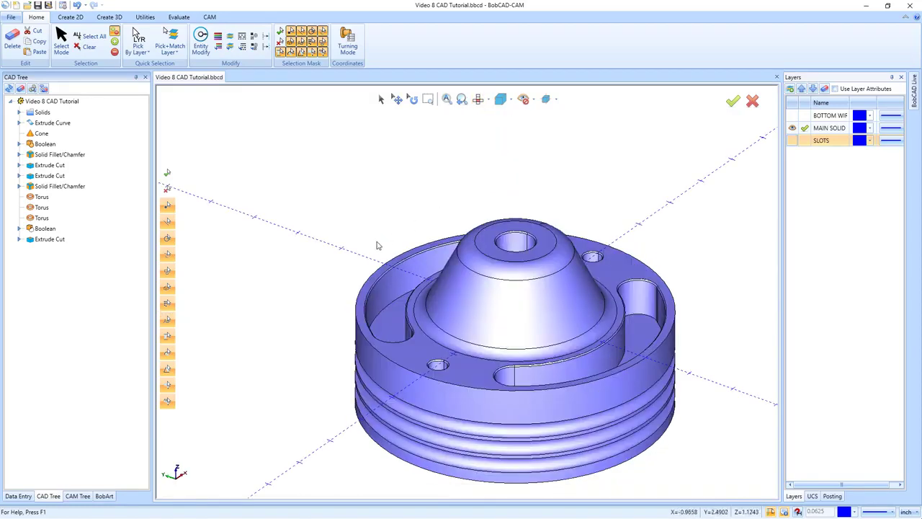
scroll(372, 245, down, 4)
scroll(406, 282, up, 4)
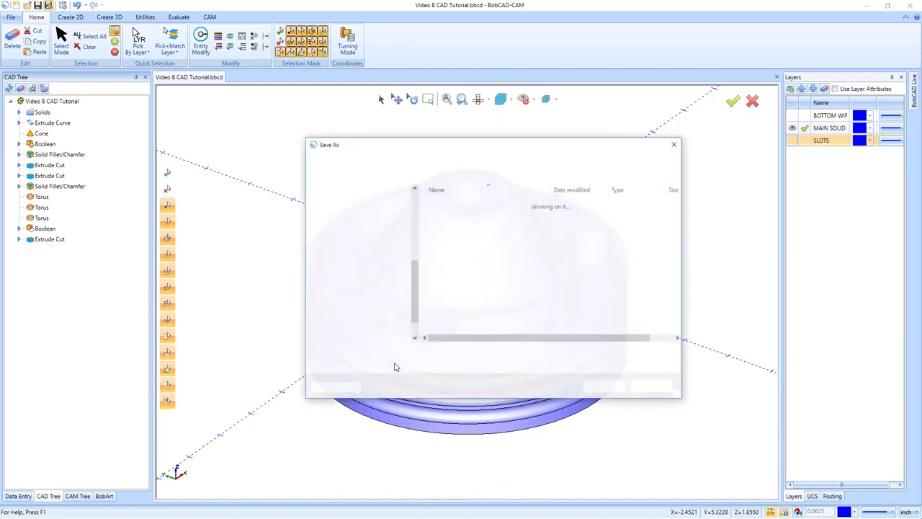
Save the part in the Part Files folder as "Video 8 CAD Tutorial Finished", replacing the existing file
click(429, 352)
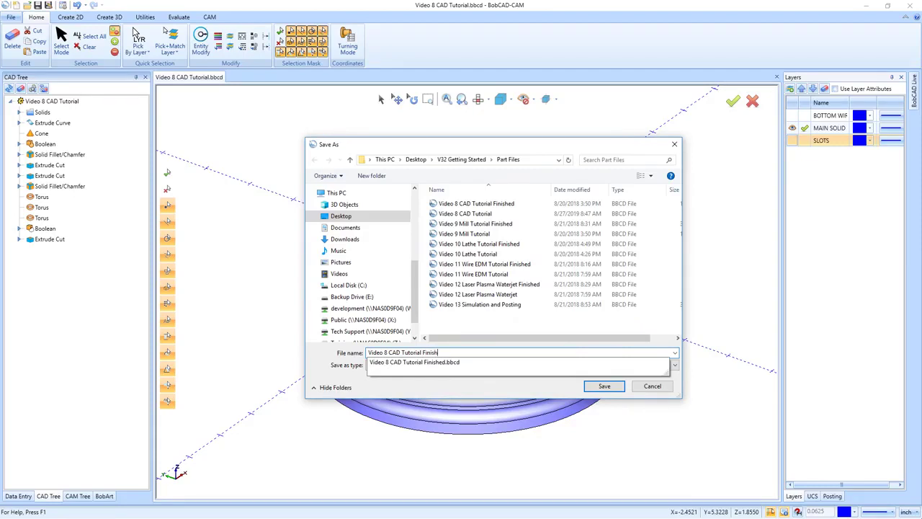
text(Finished)
click(519, 383)
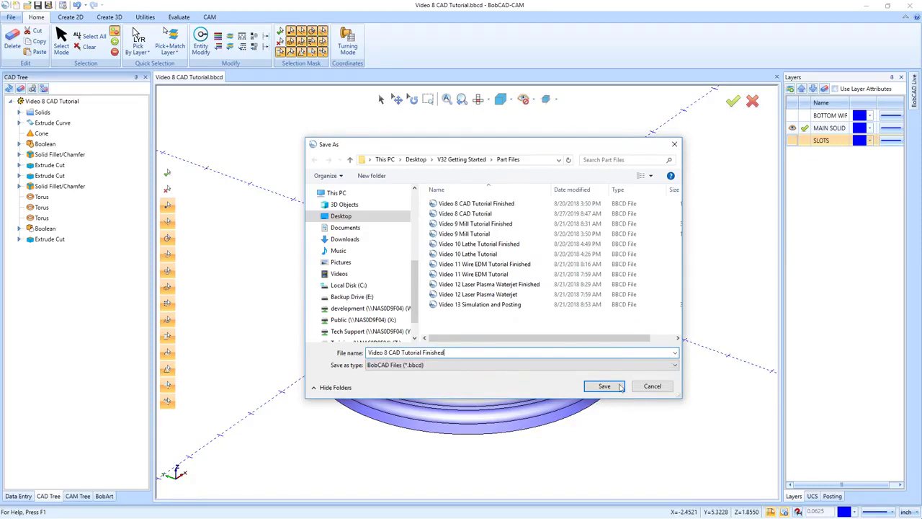
click(613, 387)
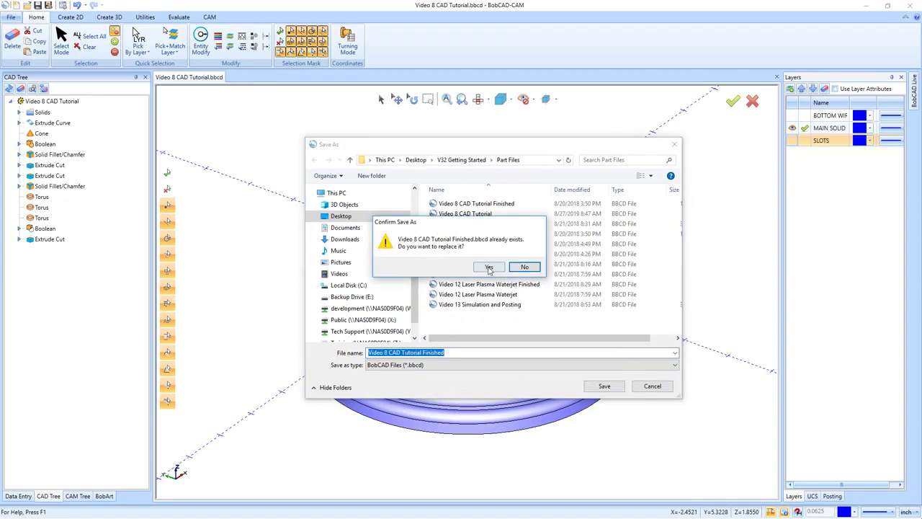
click(488, 267)
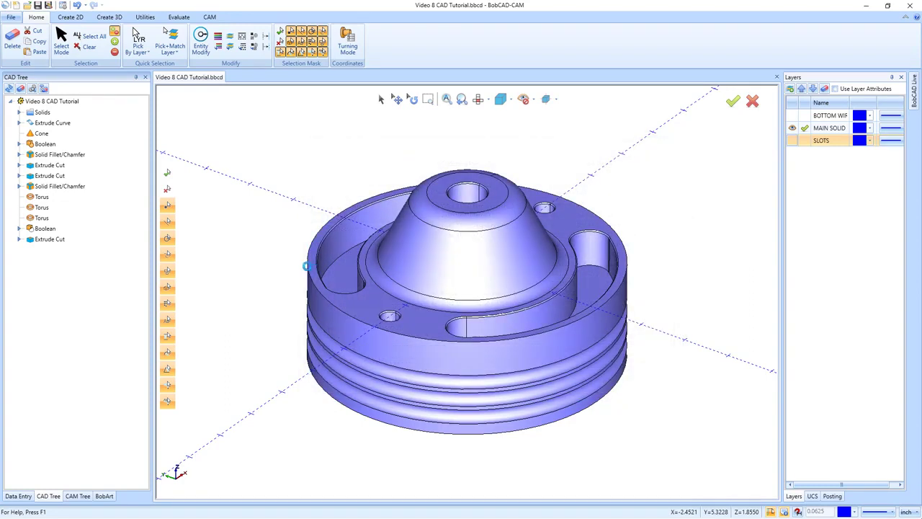